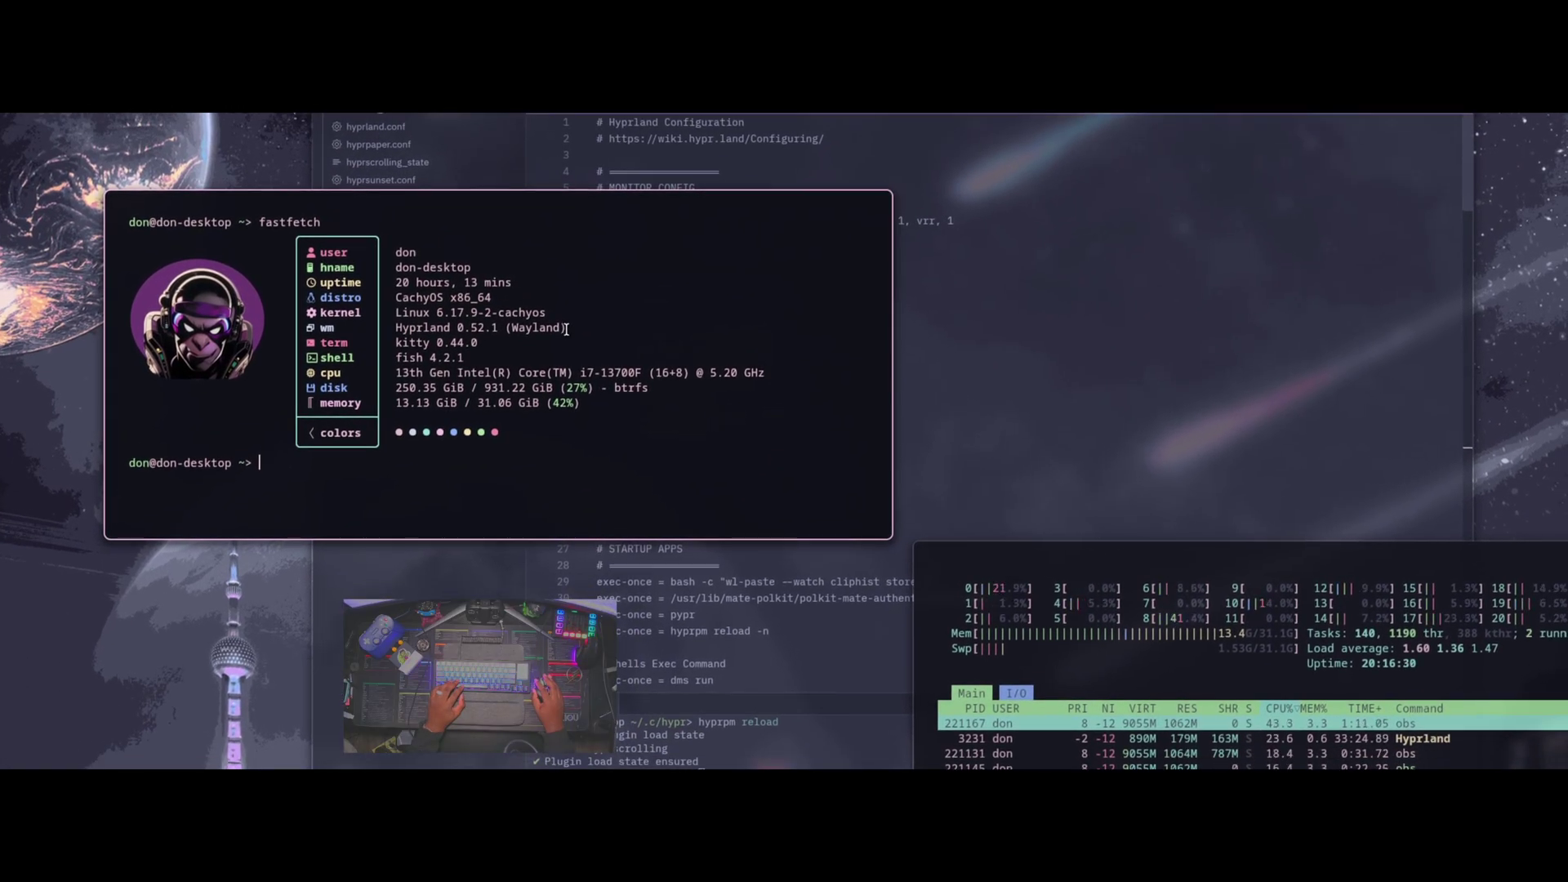
Step: Highlight the window manager, distro and shell entries in the fastfetch output, and clear the selection
left_click_drag(566, 329, 423, 329)
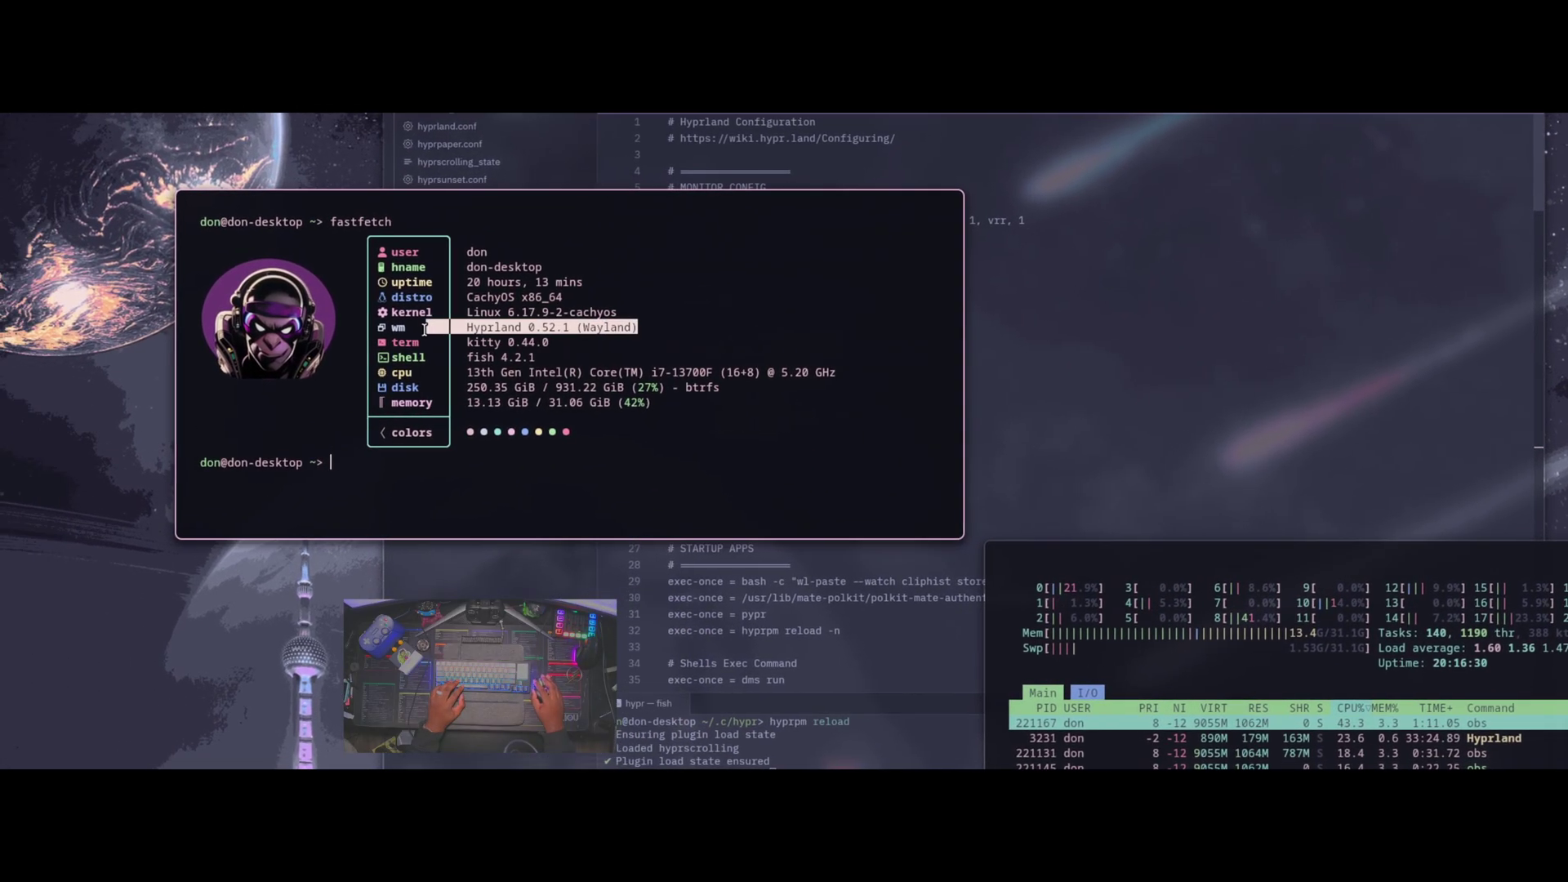
left_click_drag(561, 296, 467, 296)
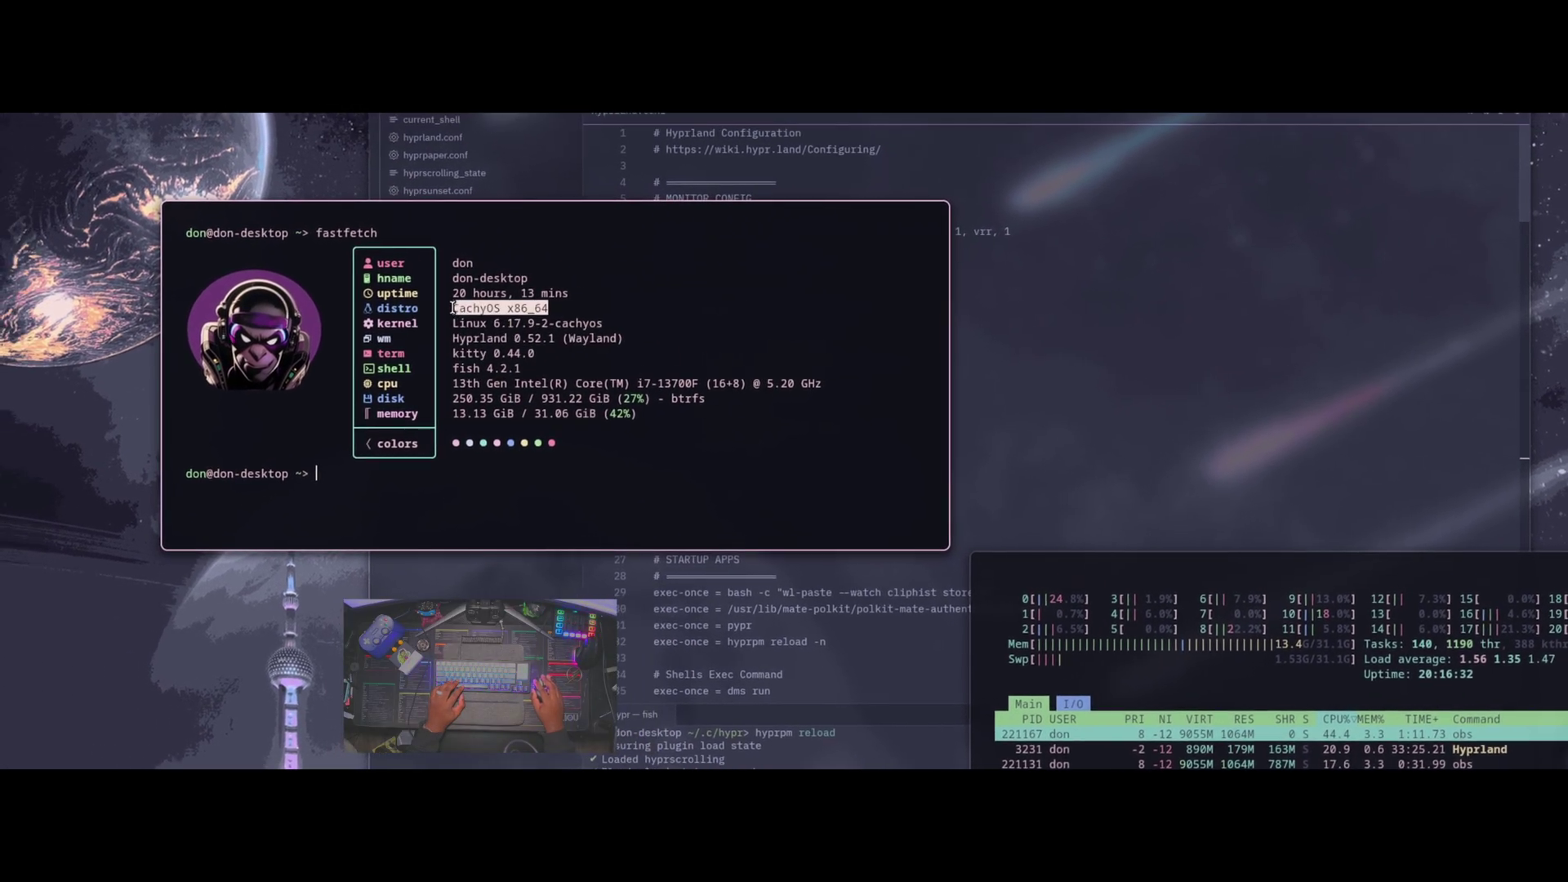
left_click_drag(505, 336, 420, 342)
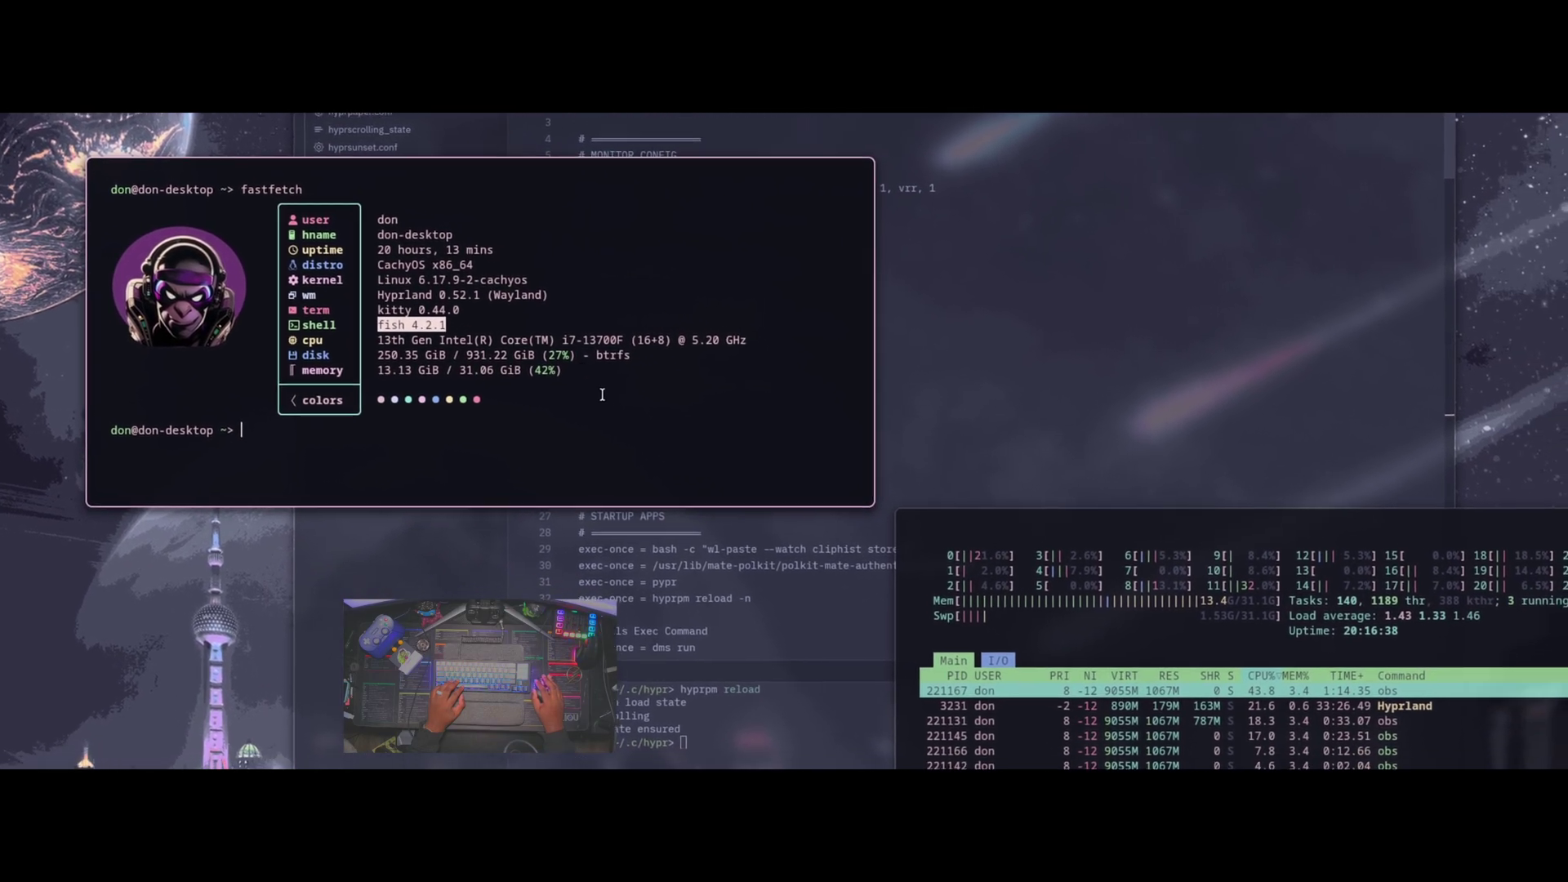
left_click(601, 393)
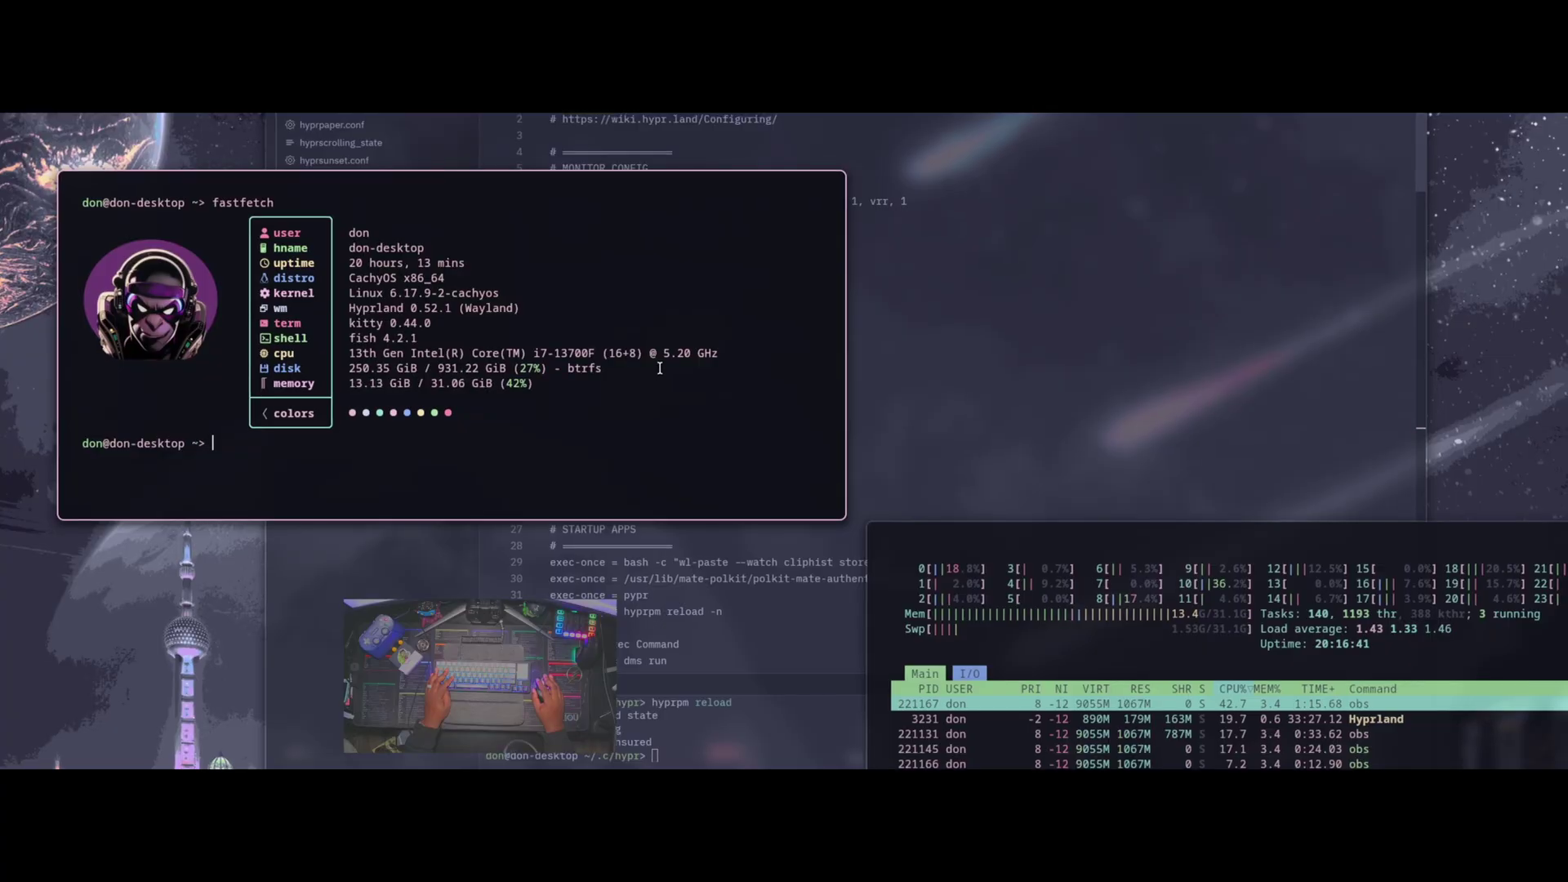
Step: Close the fastfetch and htop terminal windows, confirming that the running htop process may be ended
key("super+q")
key("super+q")
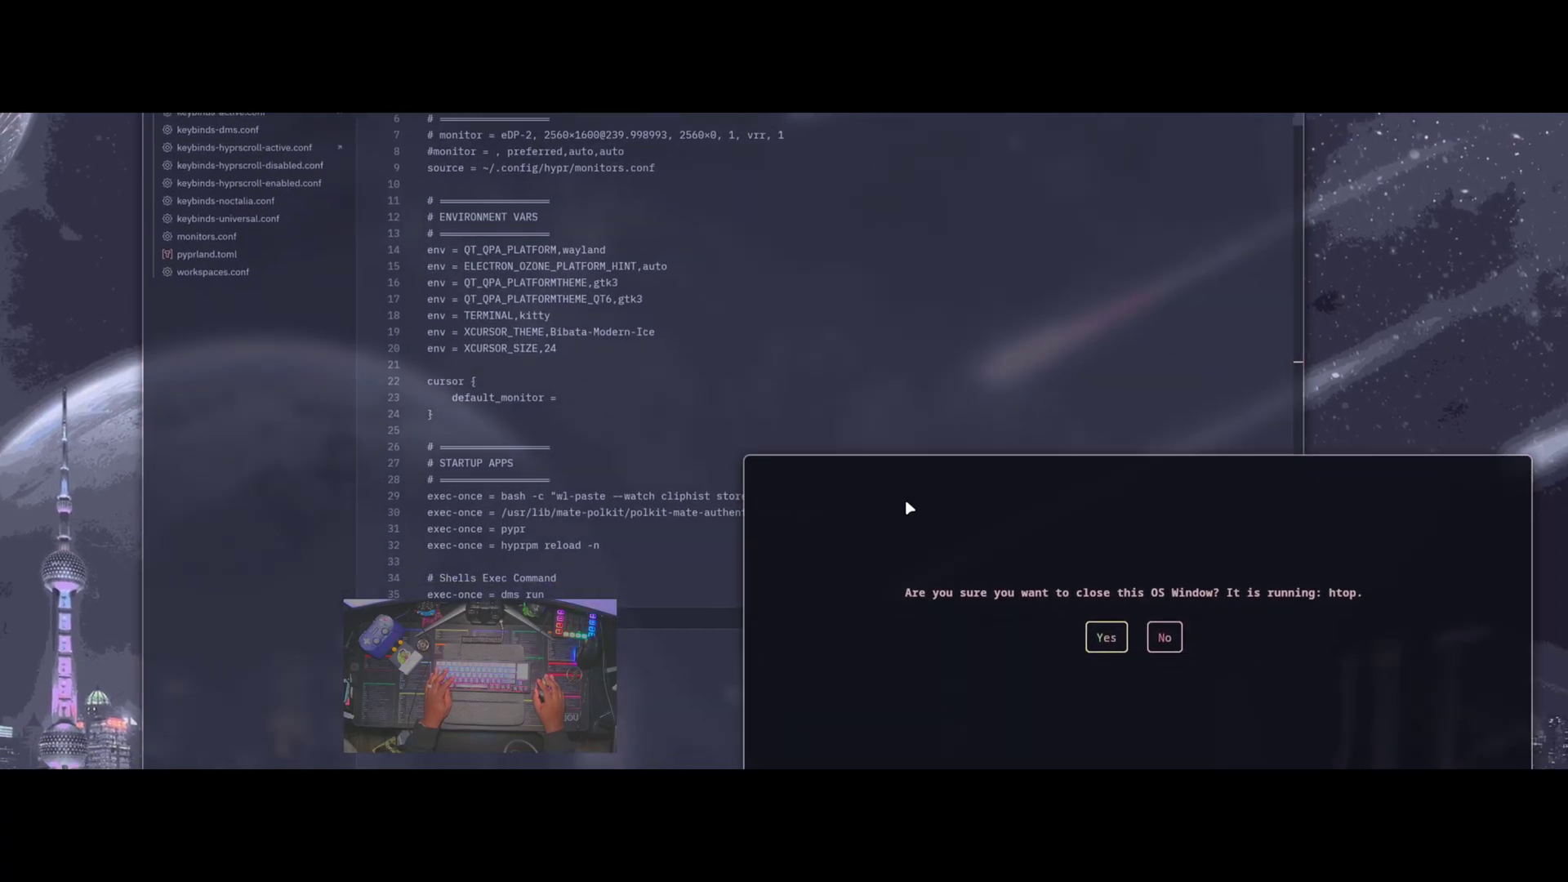
left_click(1054, 592)
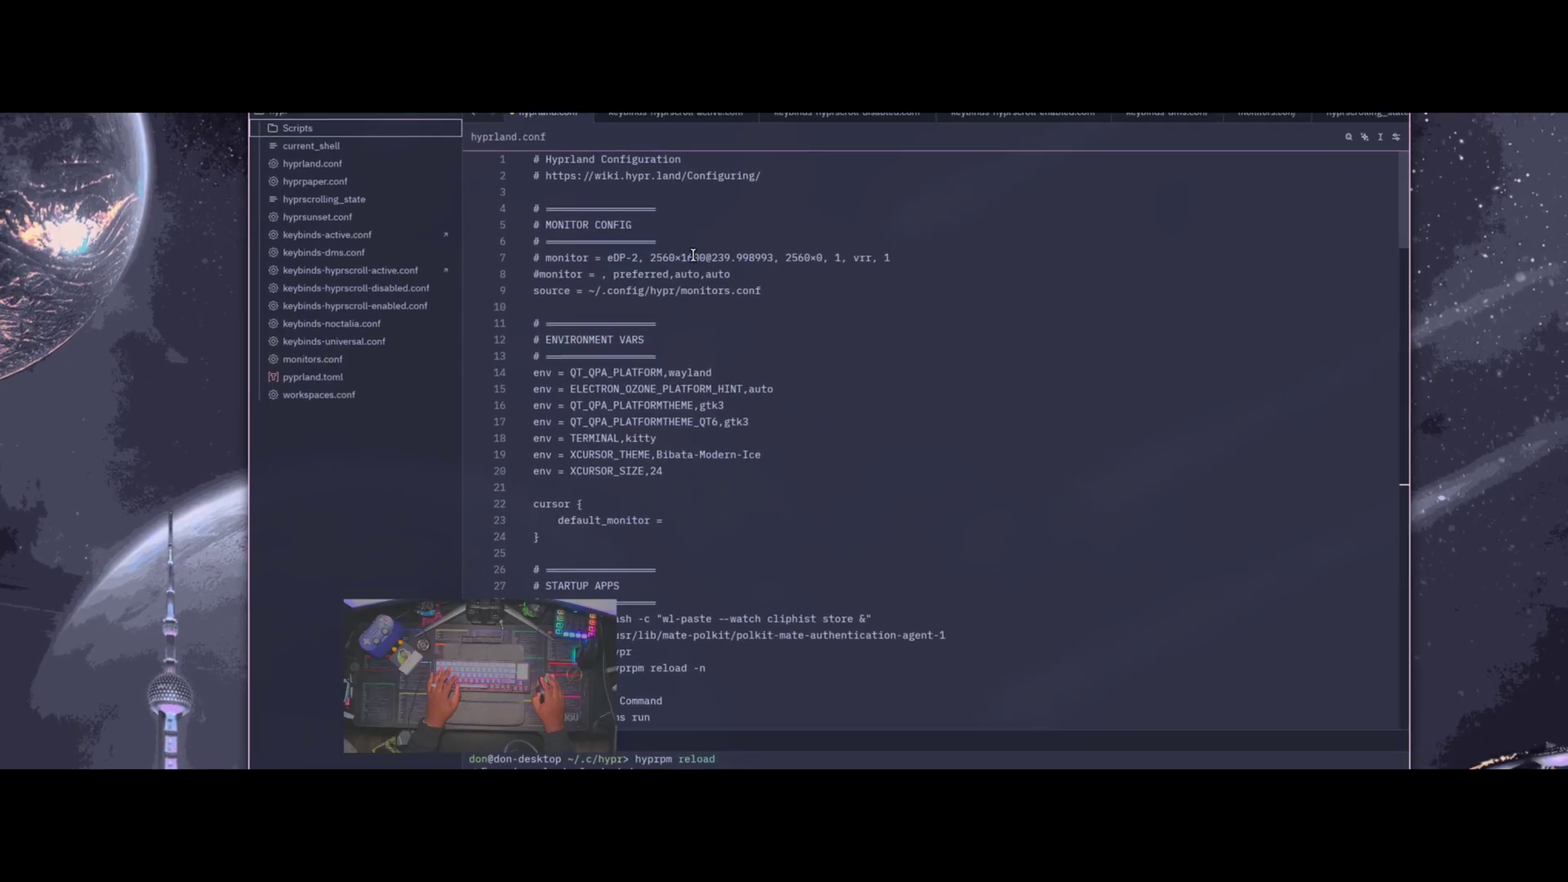
Step: Open the monitors.conf file sourced in hyprland.conf and compare its monitor positions with the arrangement in the Displays Settings tool
left_click_drag(759, 292, 583, 282)
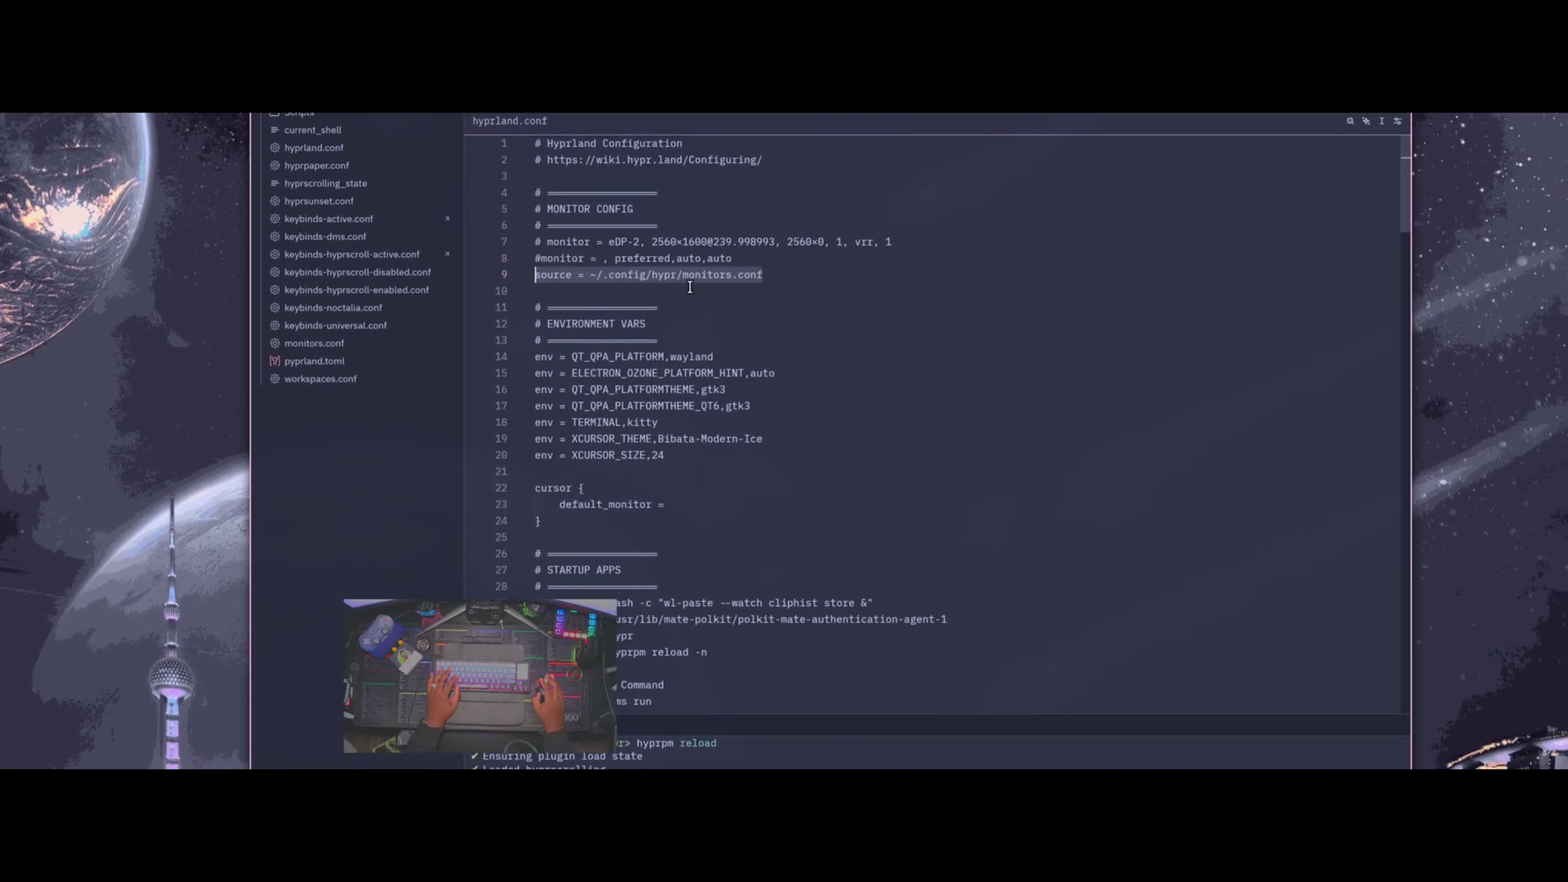
left_click(366, 349)
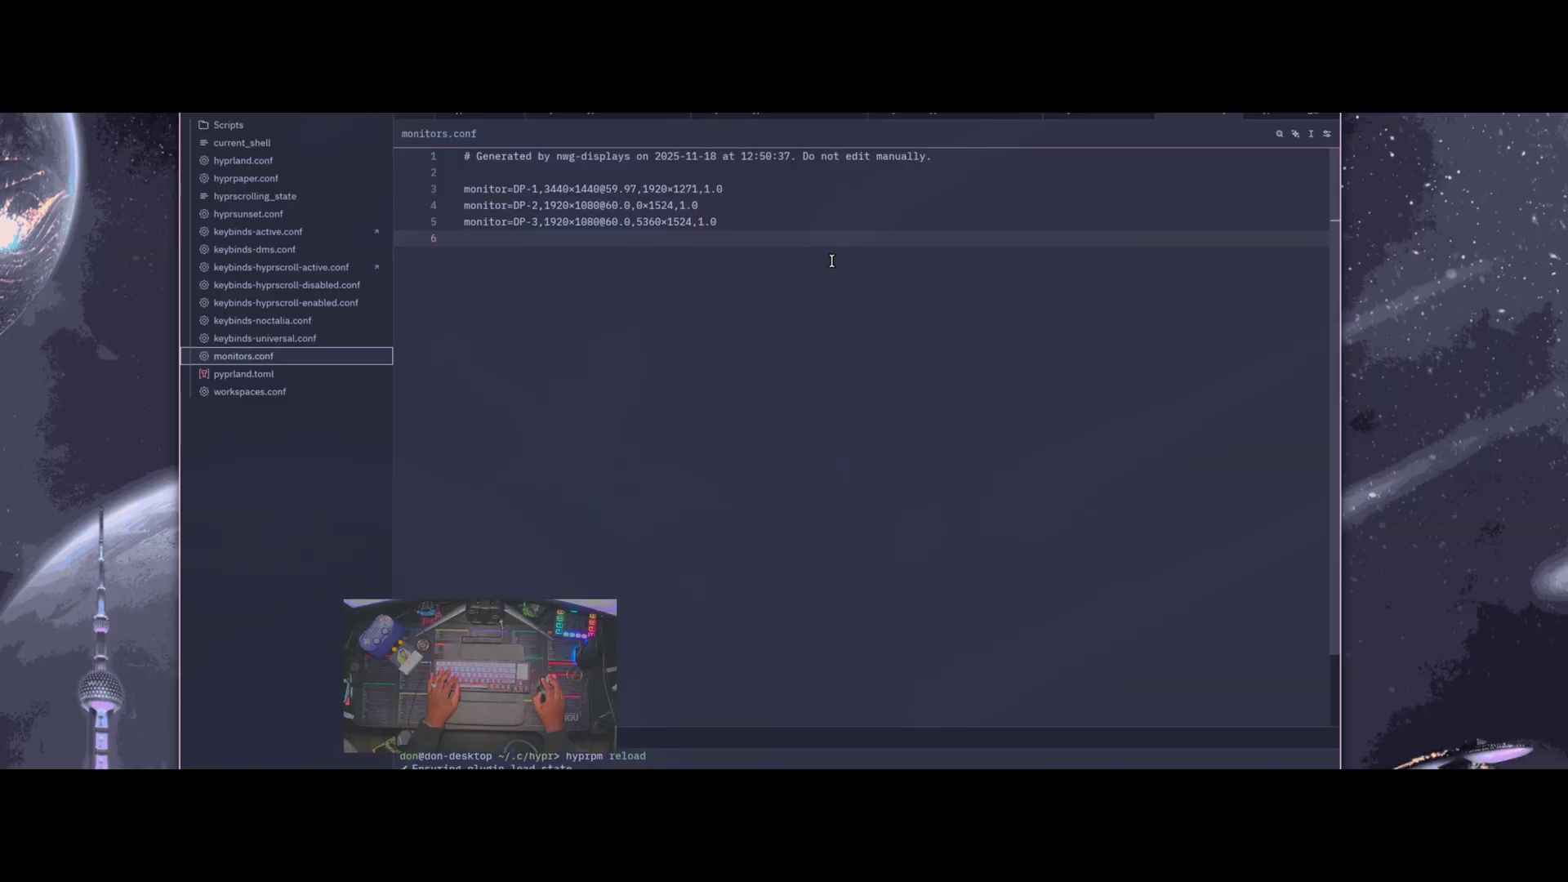
key("super+space")
type("nw")
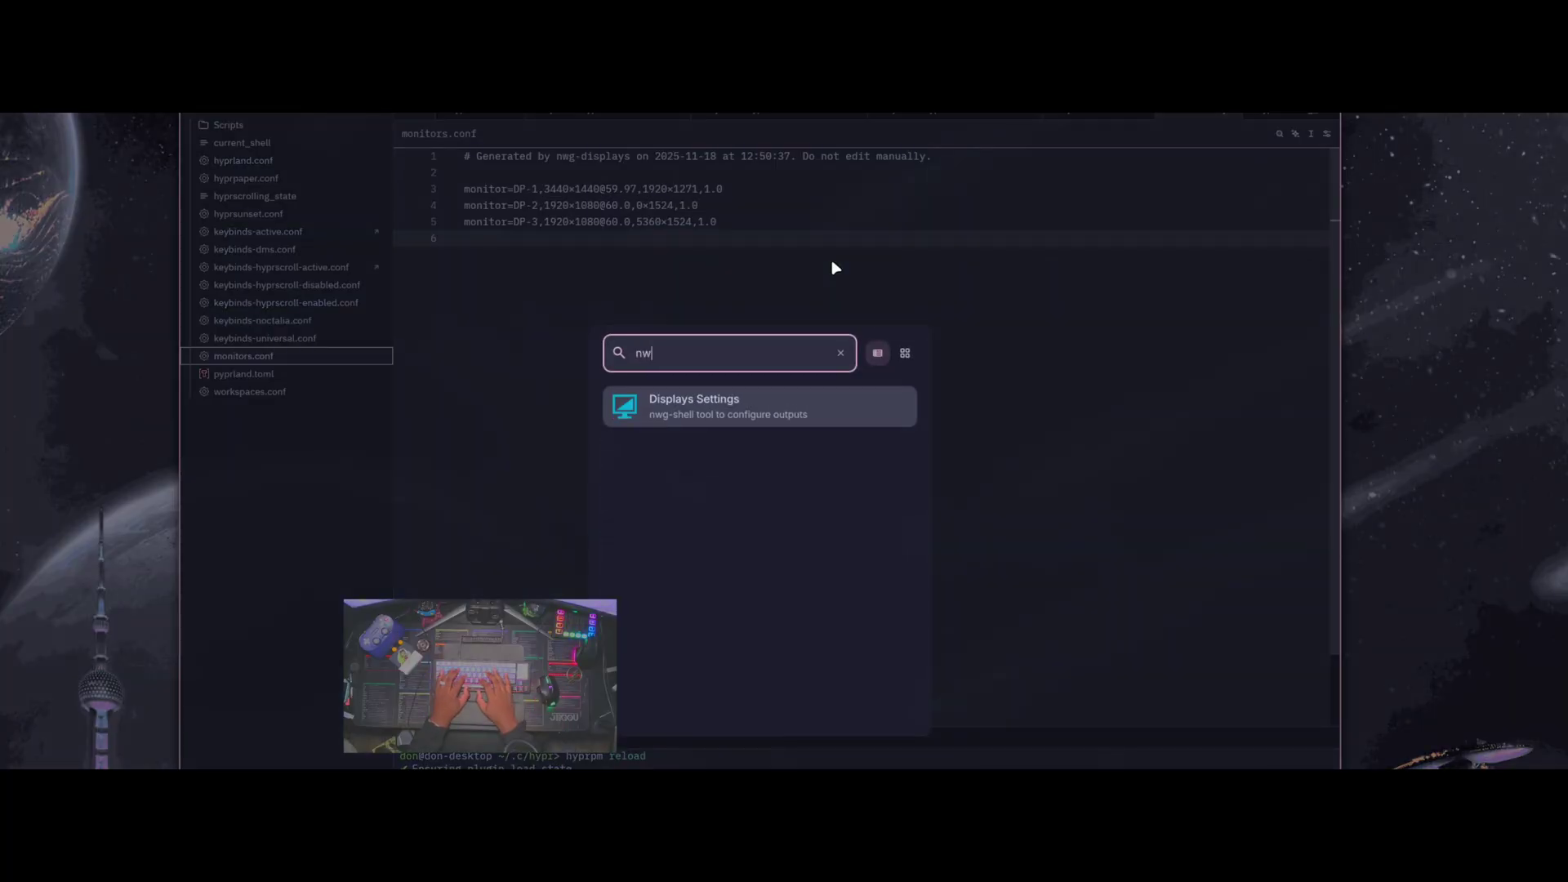
key("Return")
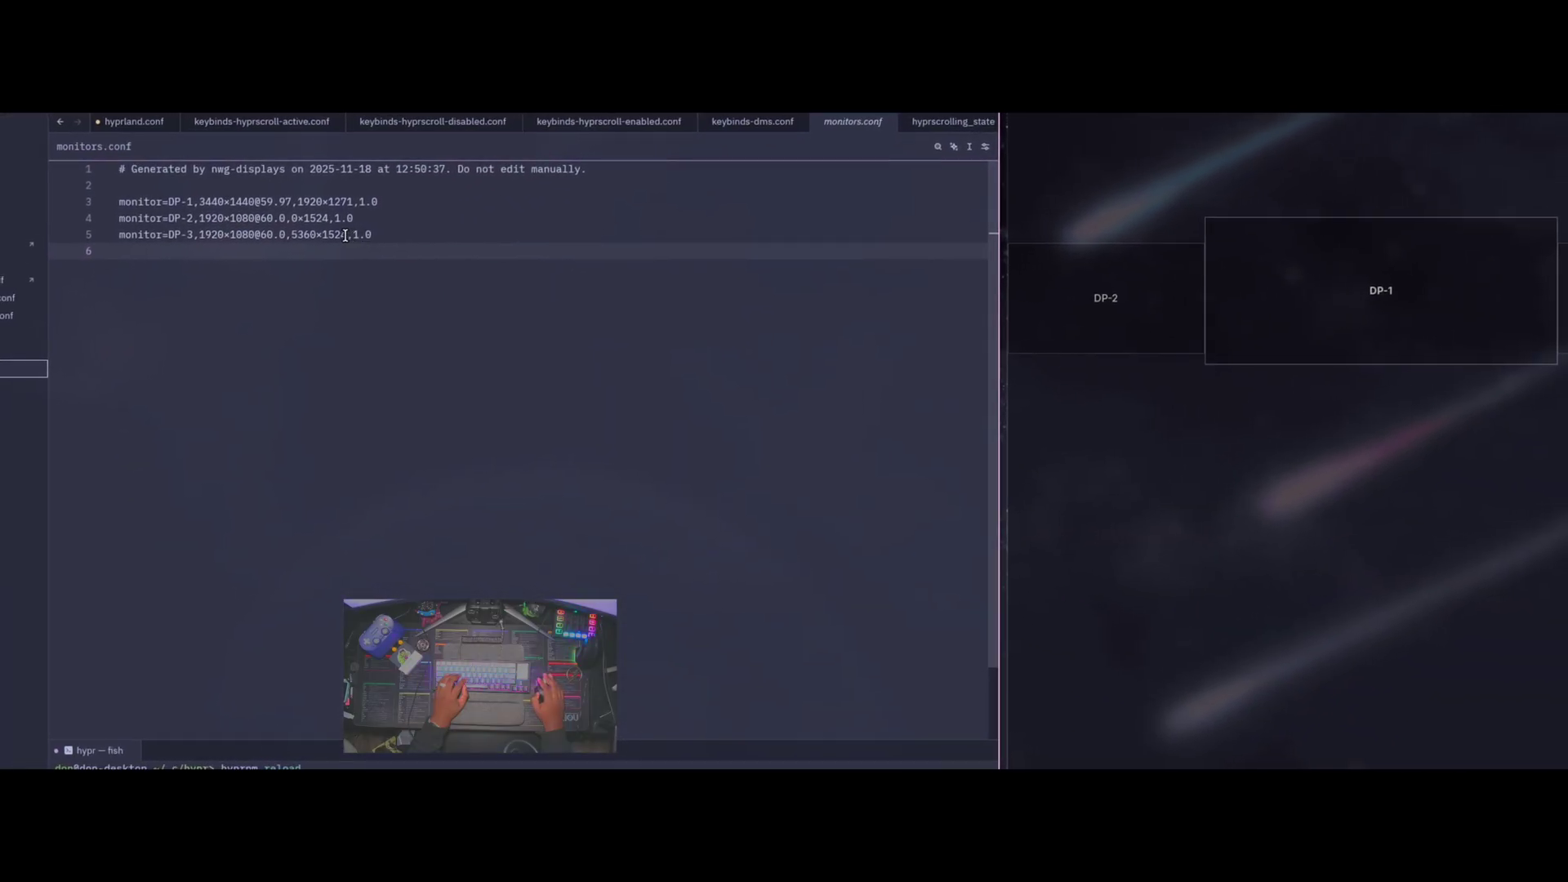
left_click_drag(345, 234, 297, 207)
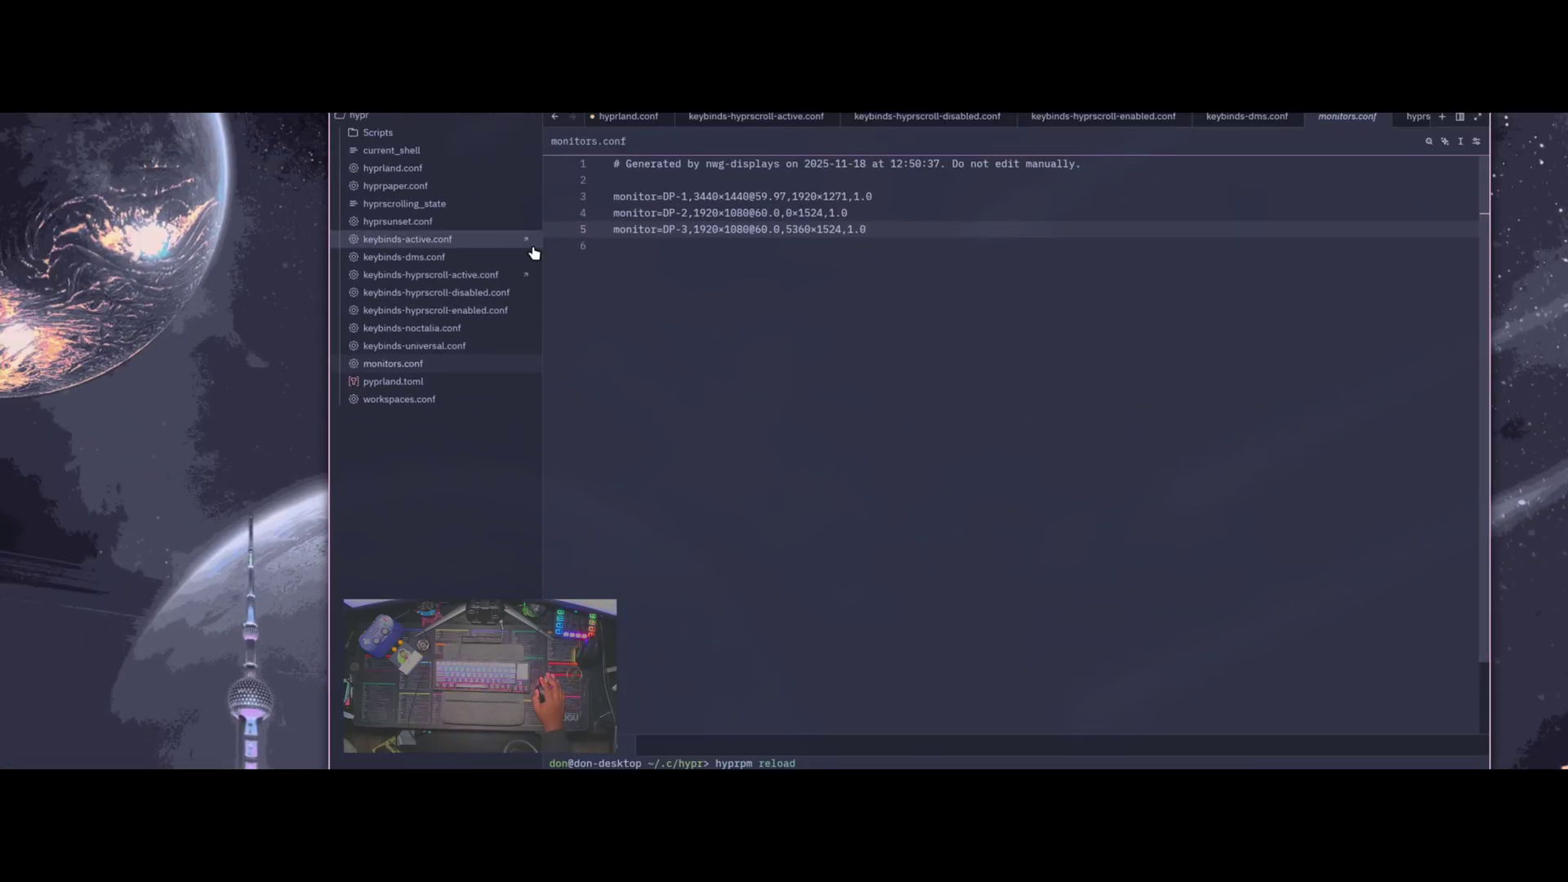
Step: Return to hyprland.conf and examine the XCURSOR_THEME and XCURSOR_SIZE lines in the environment variables section
left_click(490, 168)
scroll(756, 270, "down", 2)
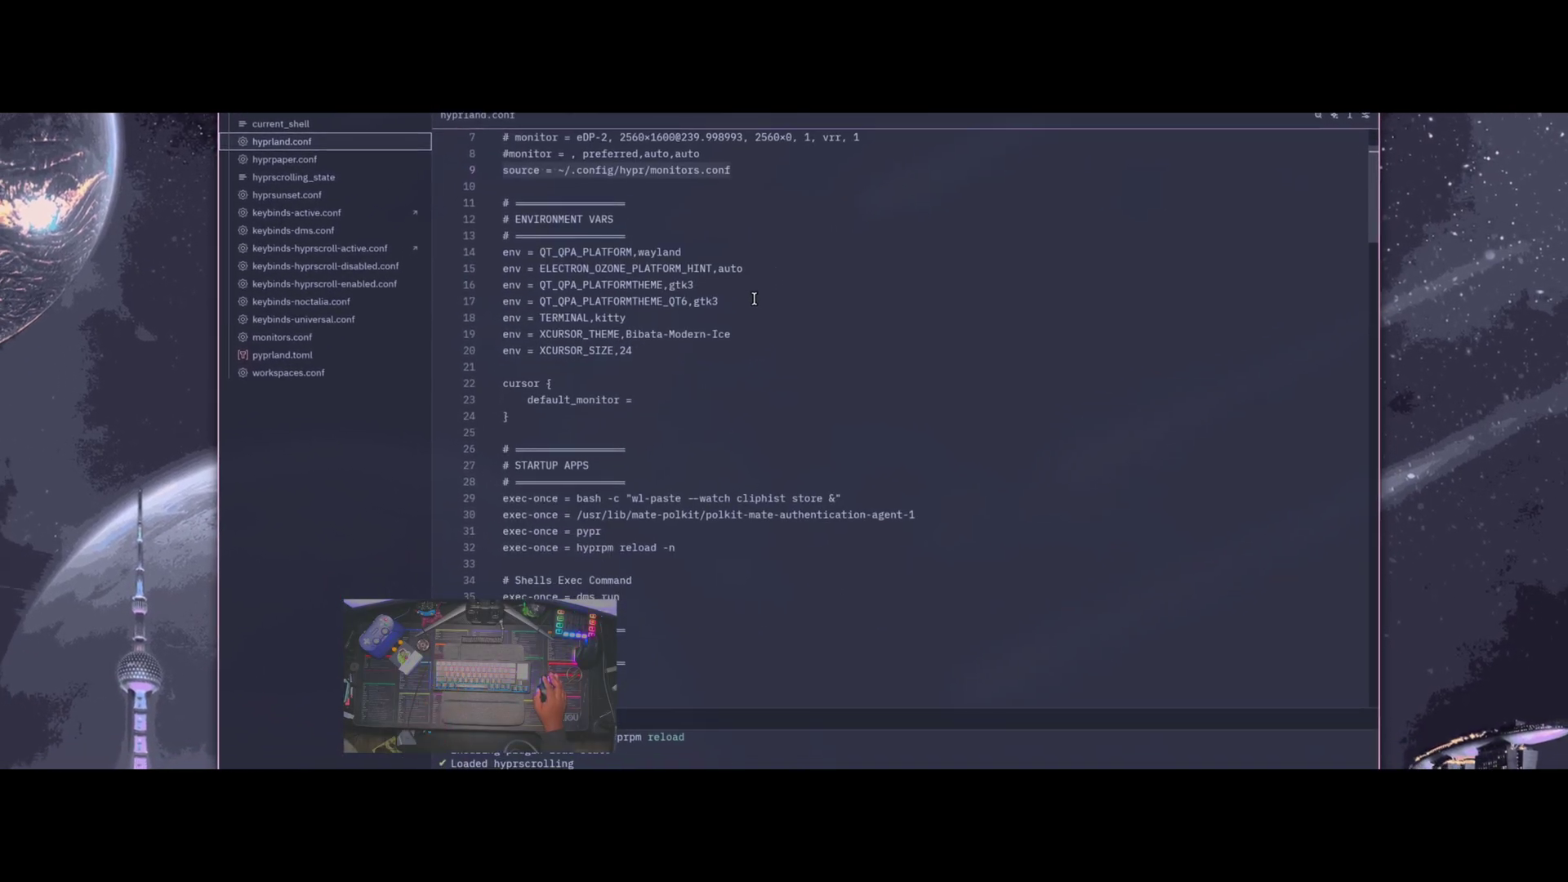
left_click_drag(730, 334, 669, 334)
left_click(873, 289)
left_click(757, 340)
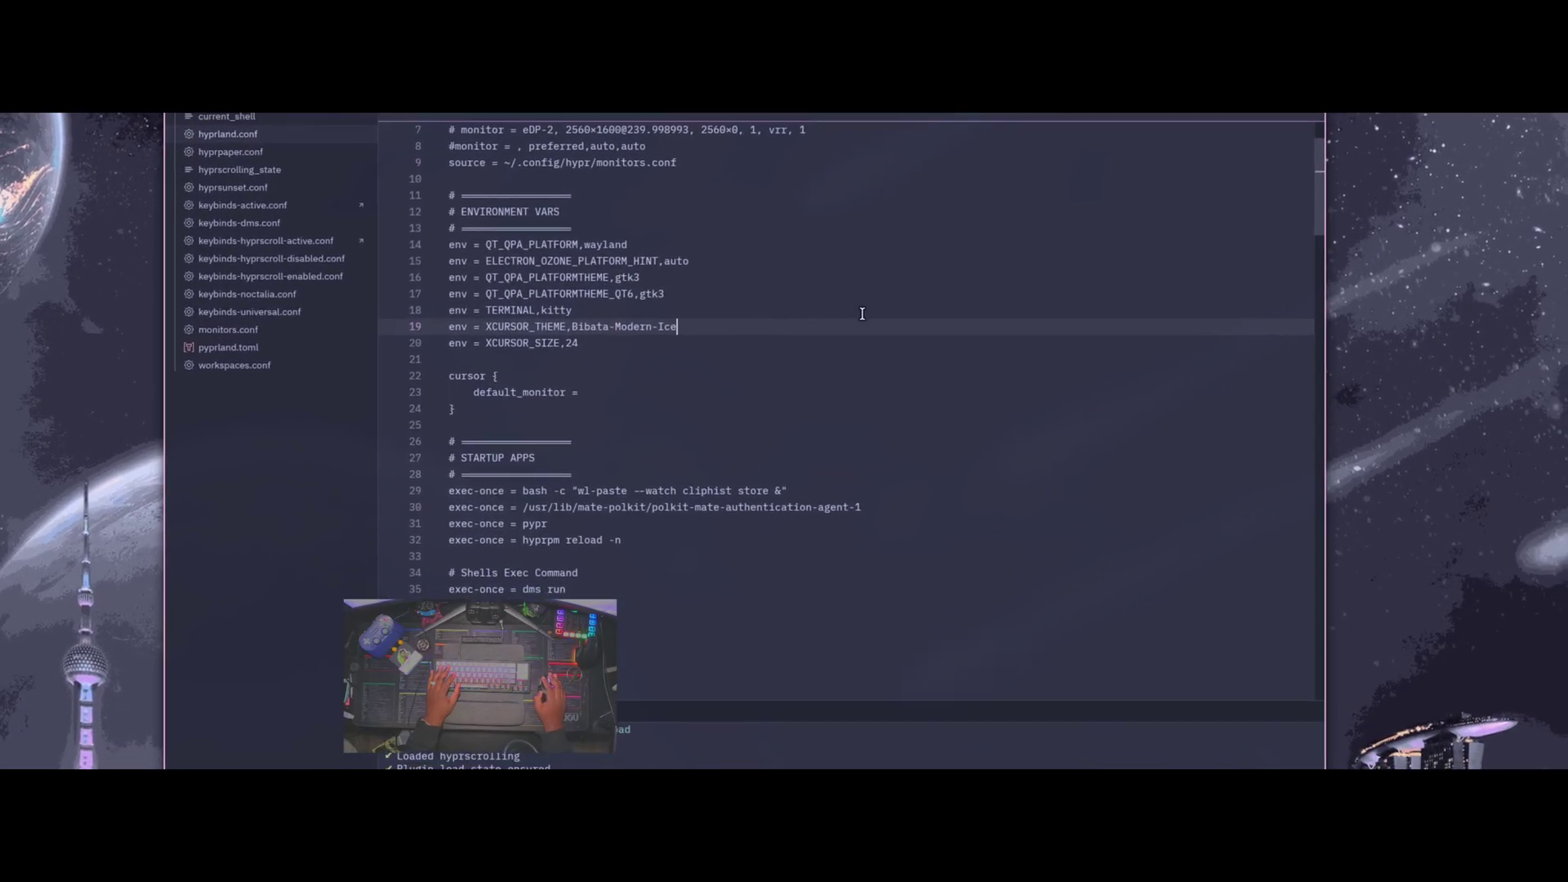
left_click_drag(620, 346, 483, 328)
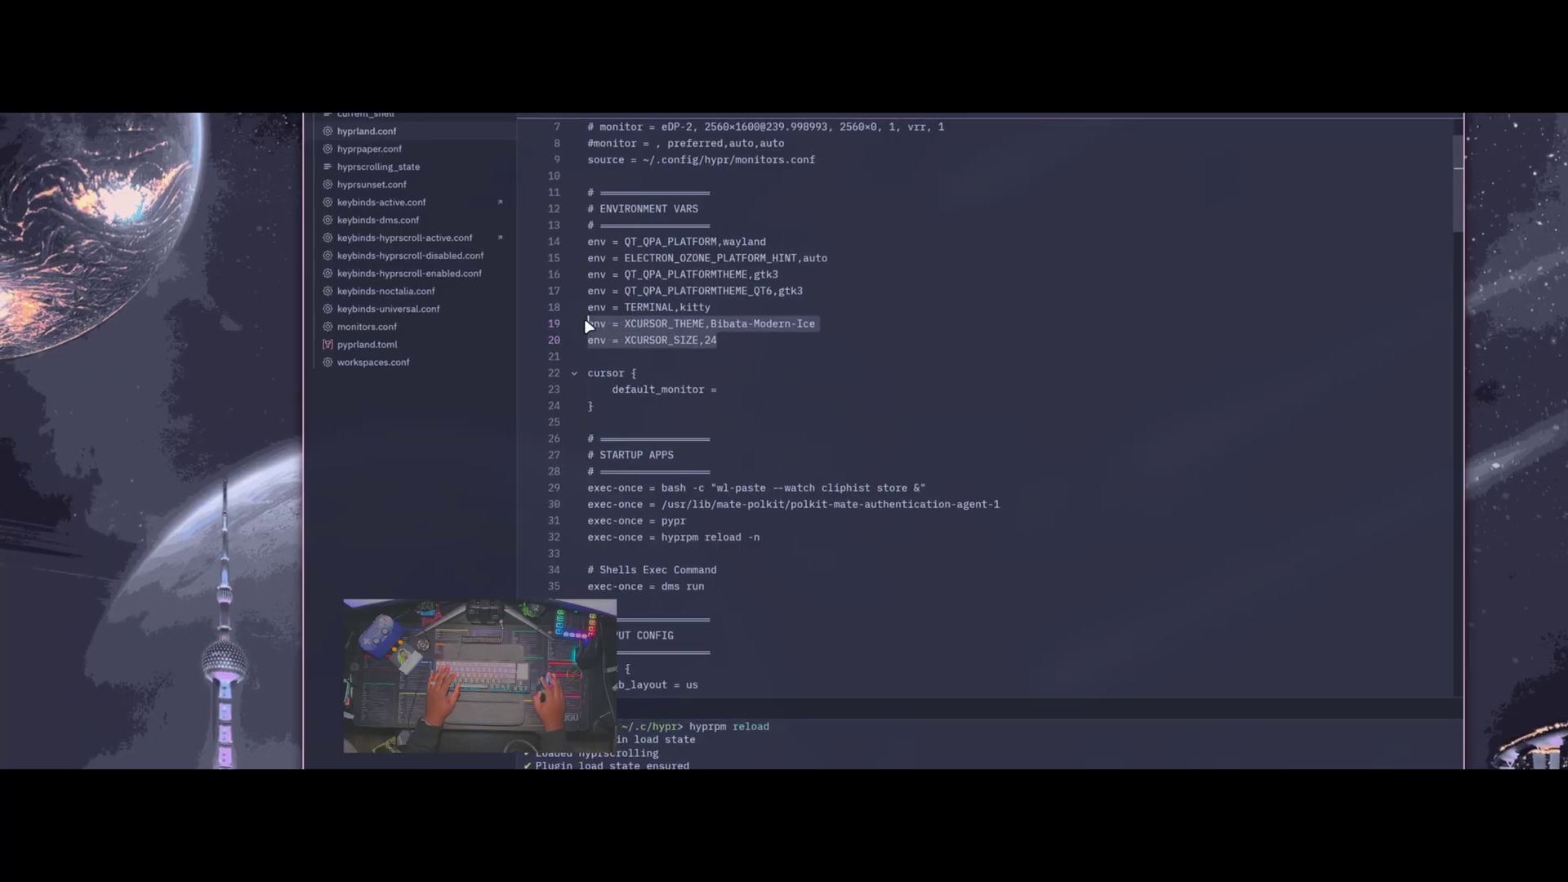
left_click_drag(584, 329, 578, 314)
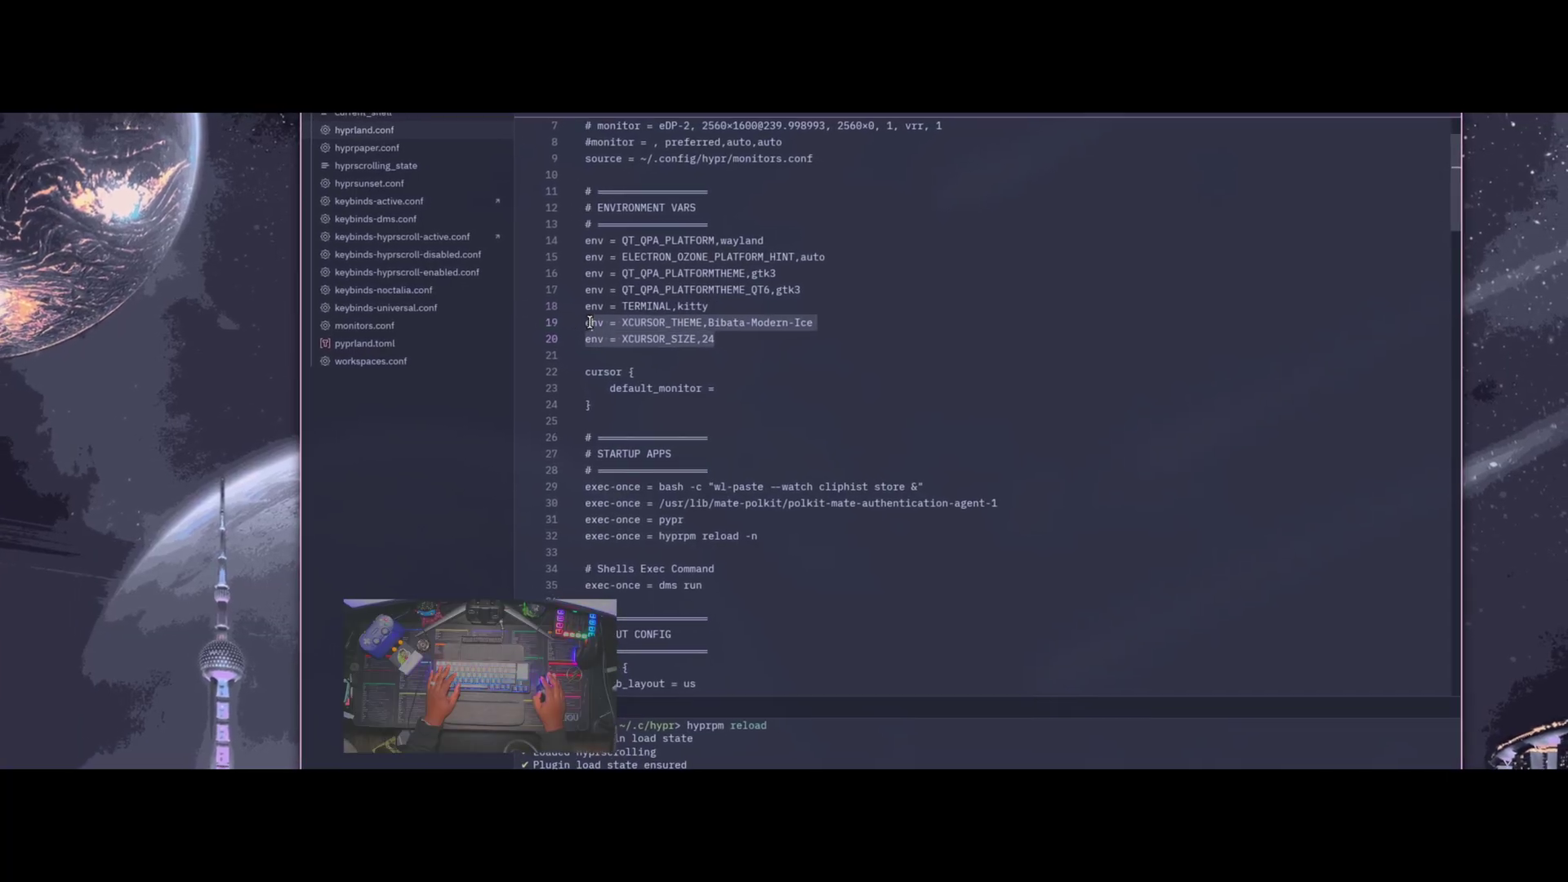
left_click(898, 359)
scroll(965, 392, "down", 2)
scroll(839, 354, "up", 2)
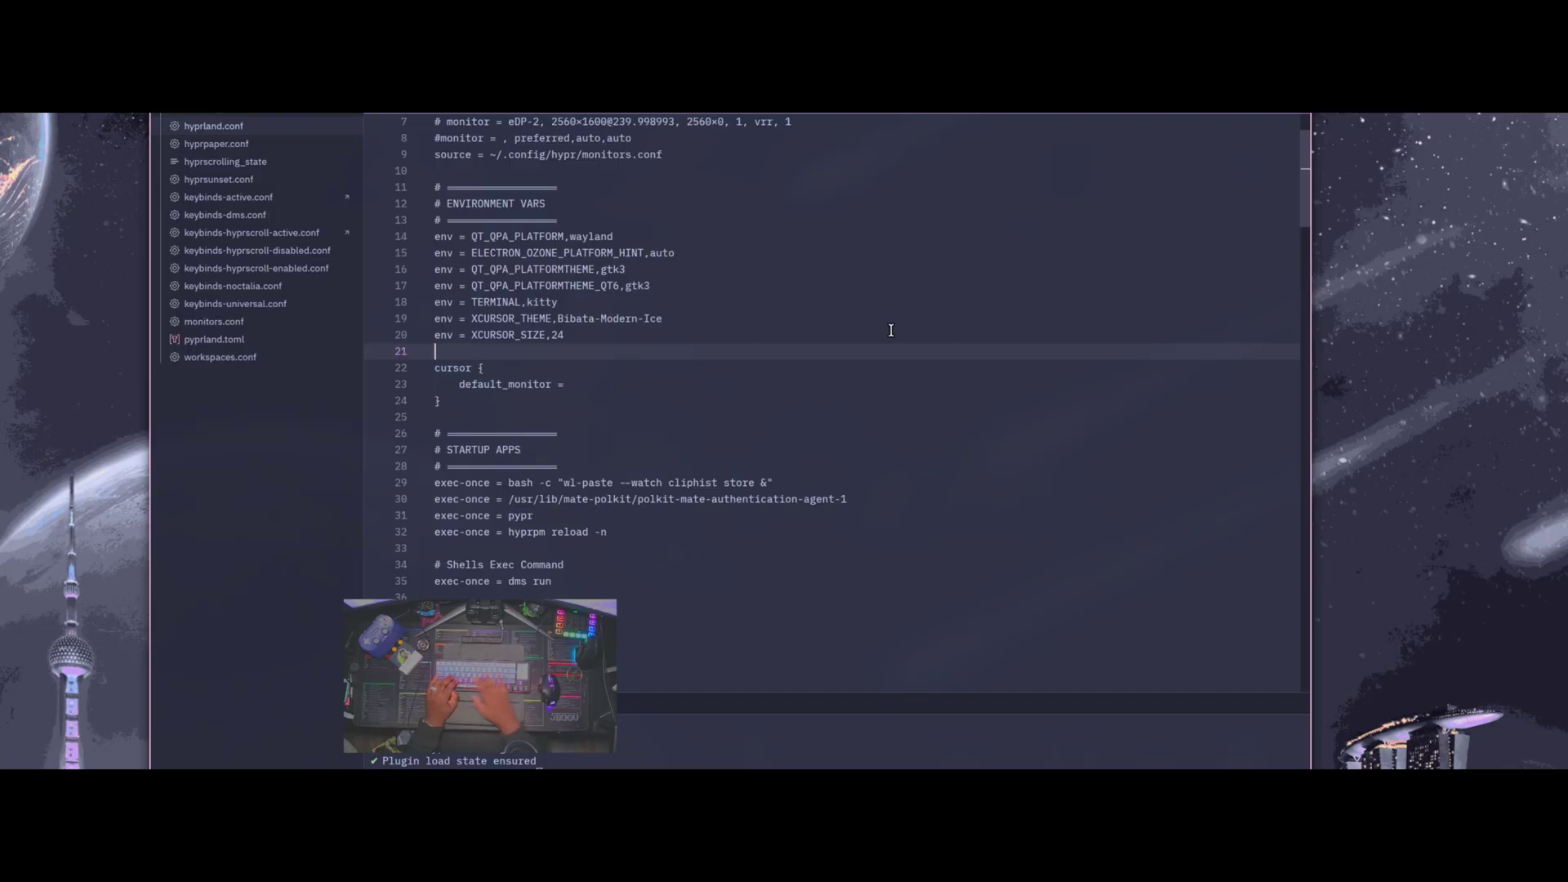
Step: Demonstrate the scrolling layout by opening a file manager window beside the editor and closing it again
key("super+e")
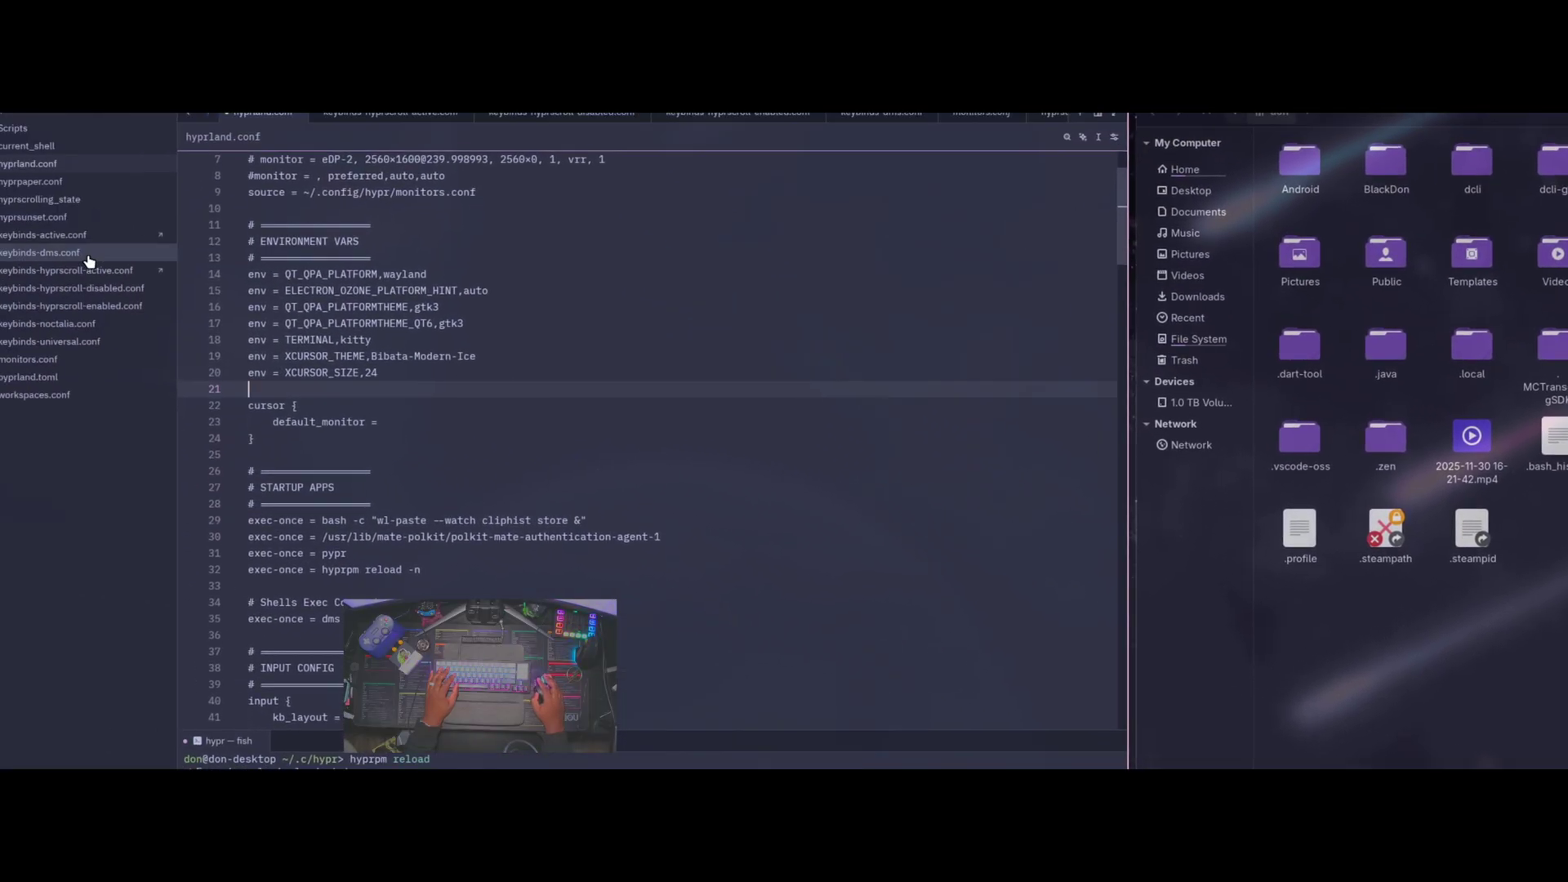
left_click(9, 264)
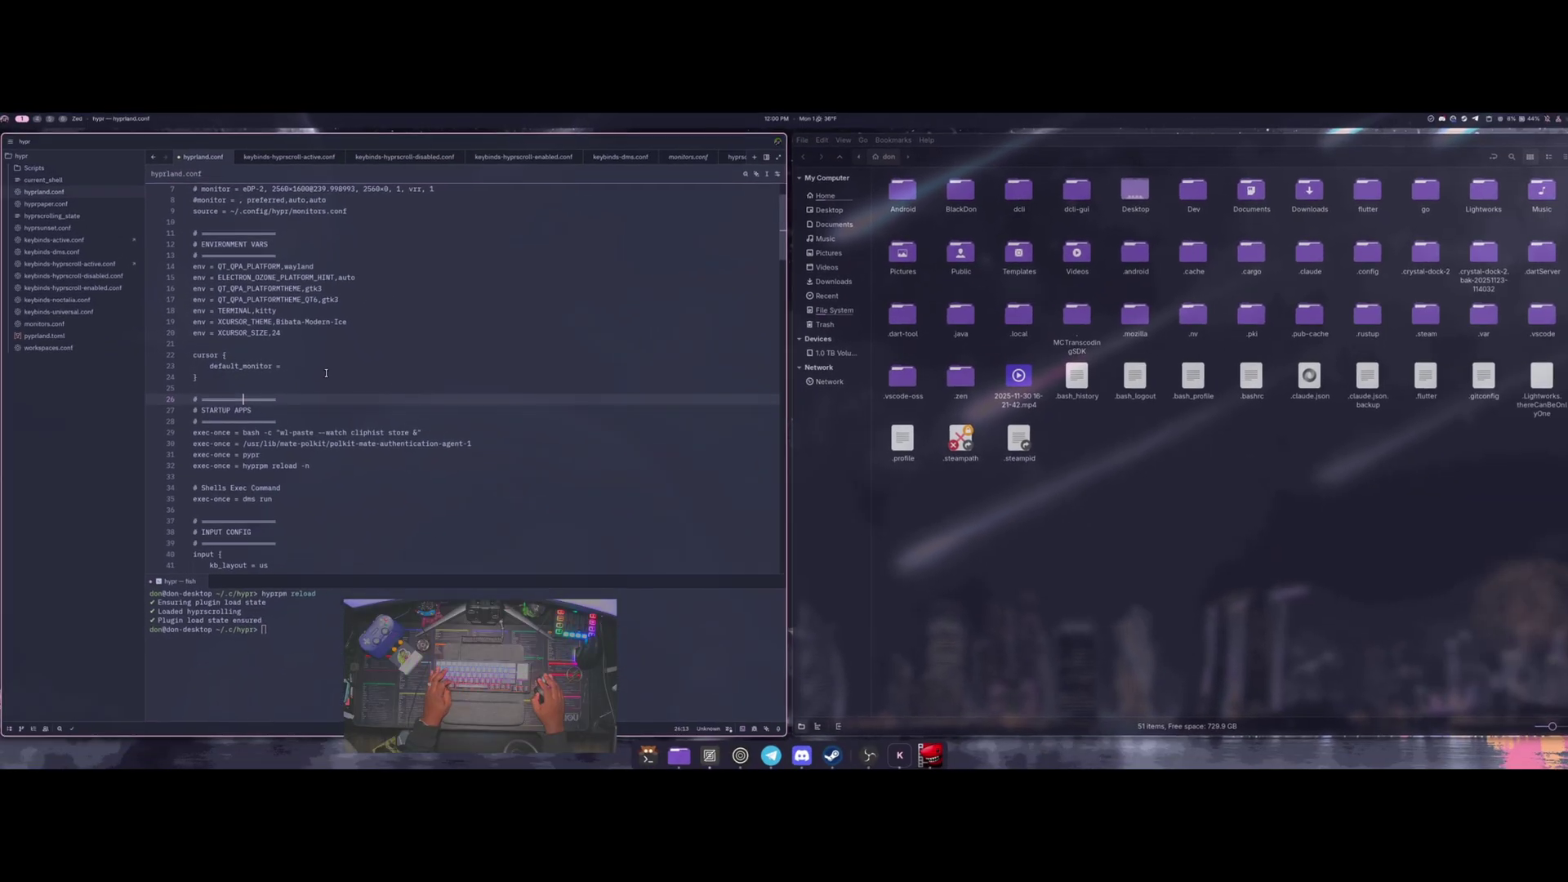
key("super+q")
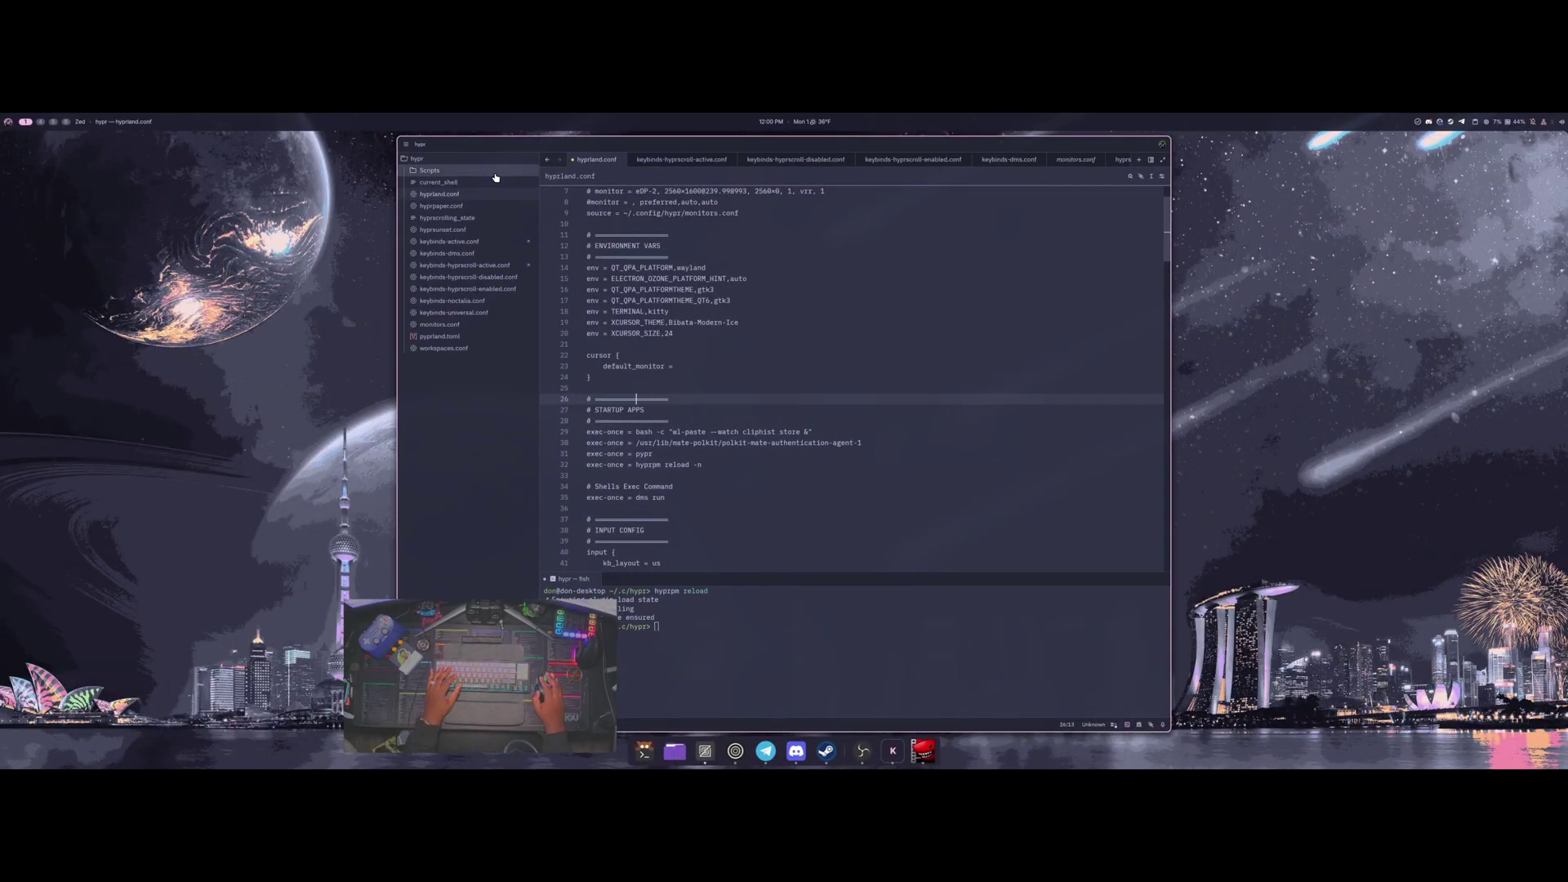
Step: Expand the Scripts folder in the hypr project tree
left_click(493, 173)
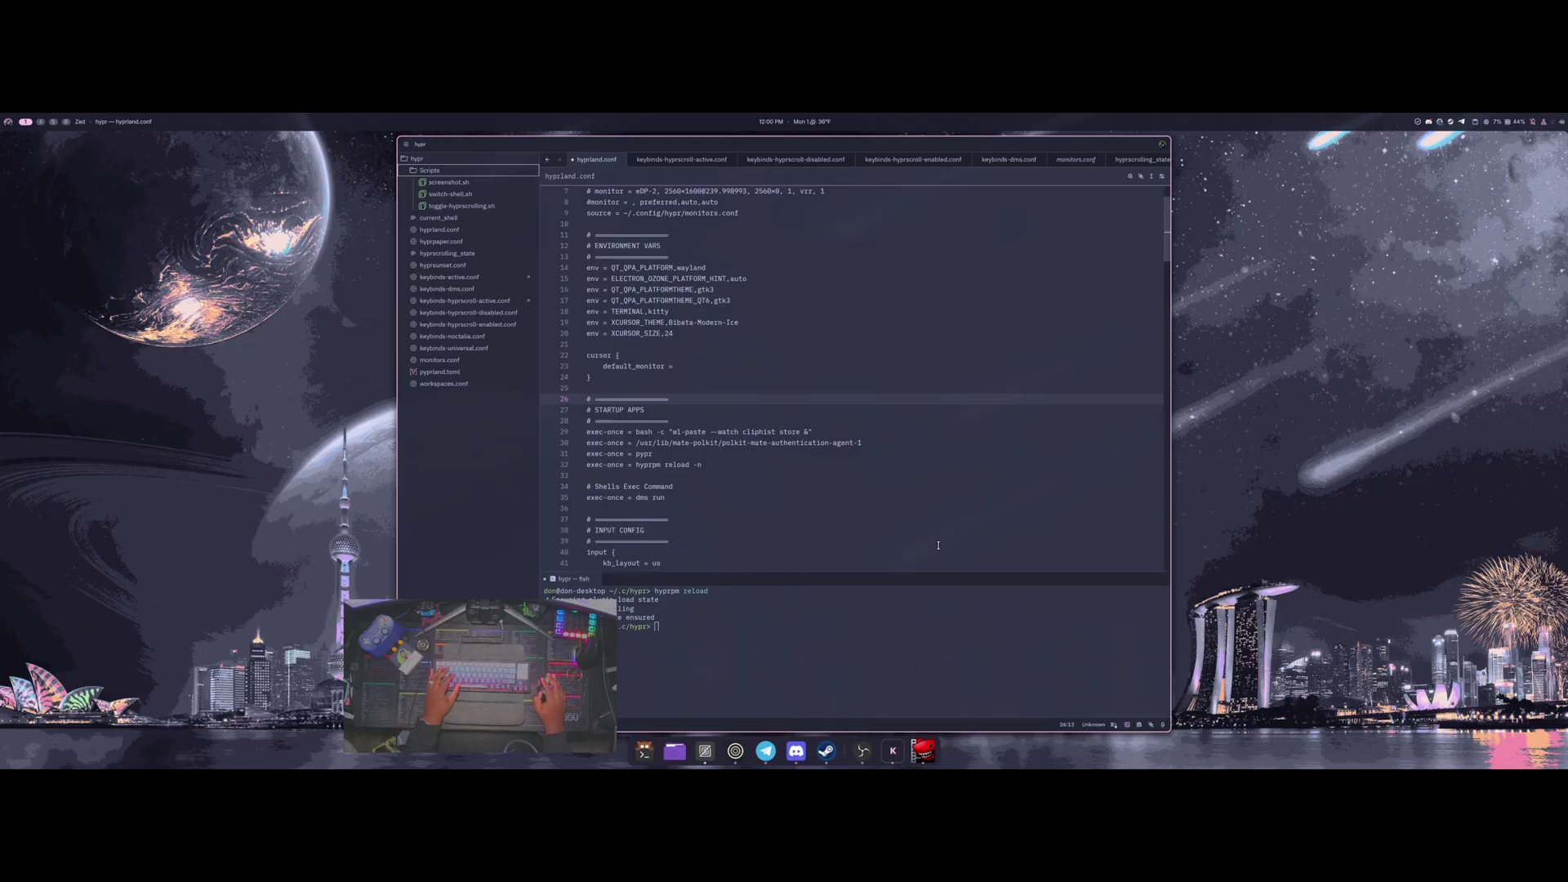
Step: Demonstrate how windows extend sideways in the scrolling layout by opening three terminals and closing them all
key("super+Return")
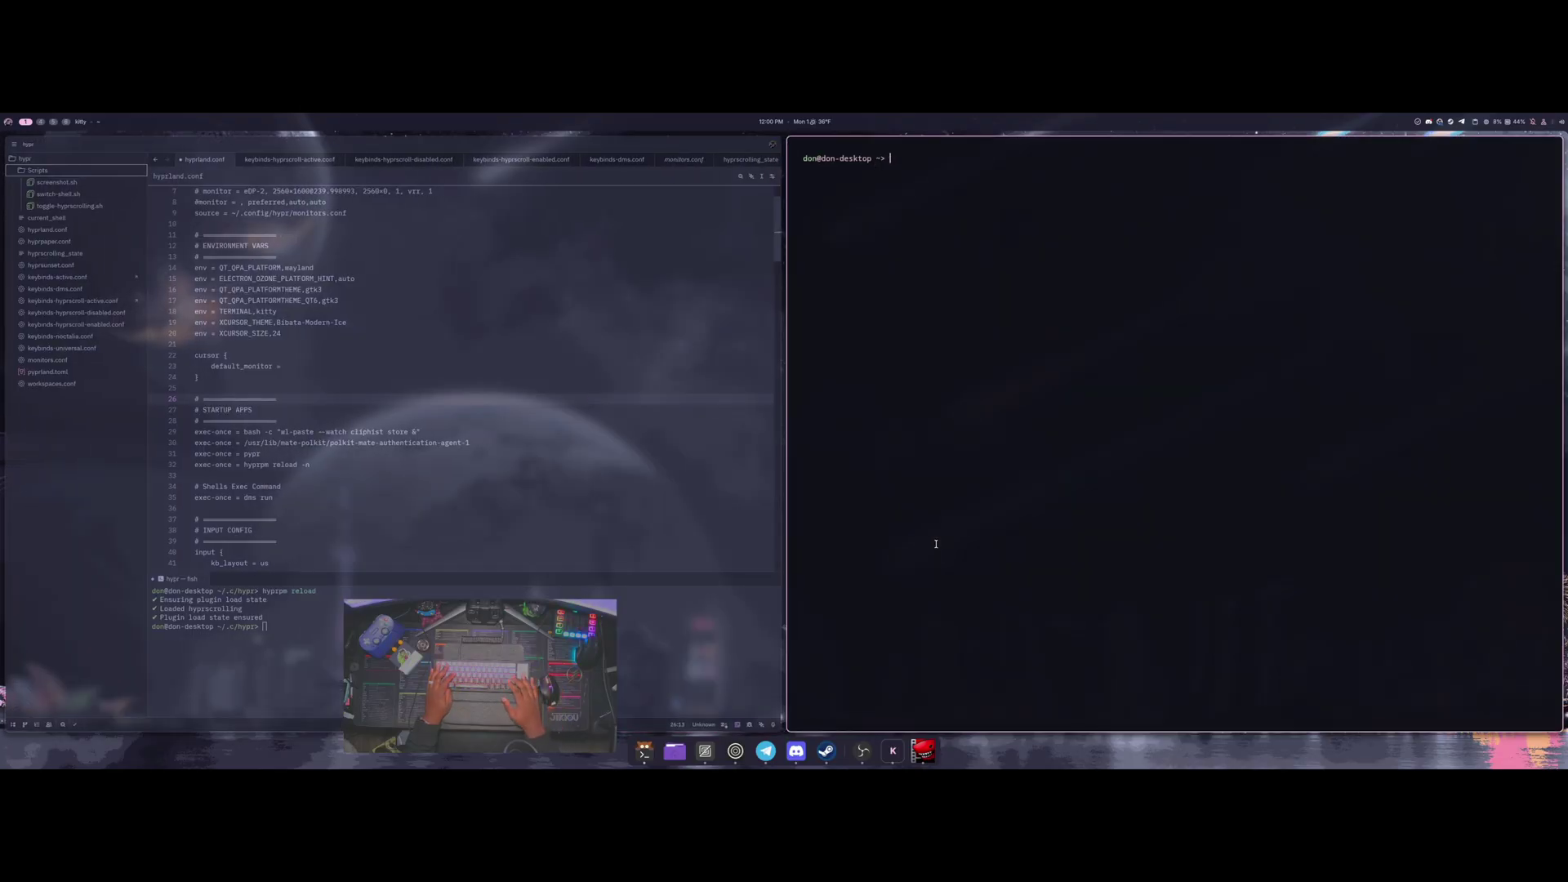
key("super+Return")
key("super+Return")
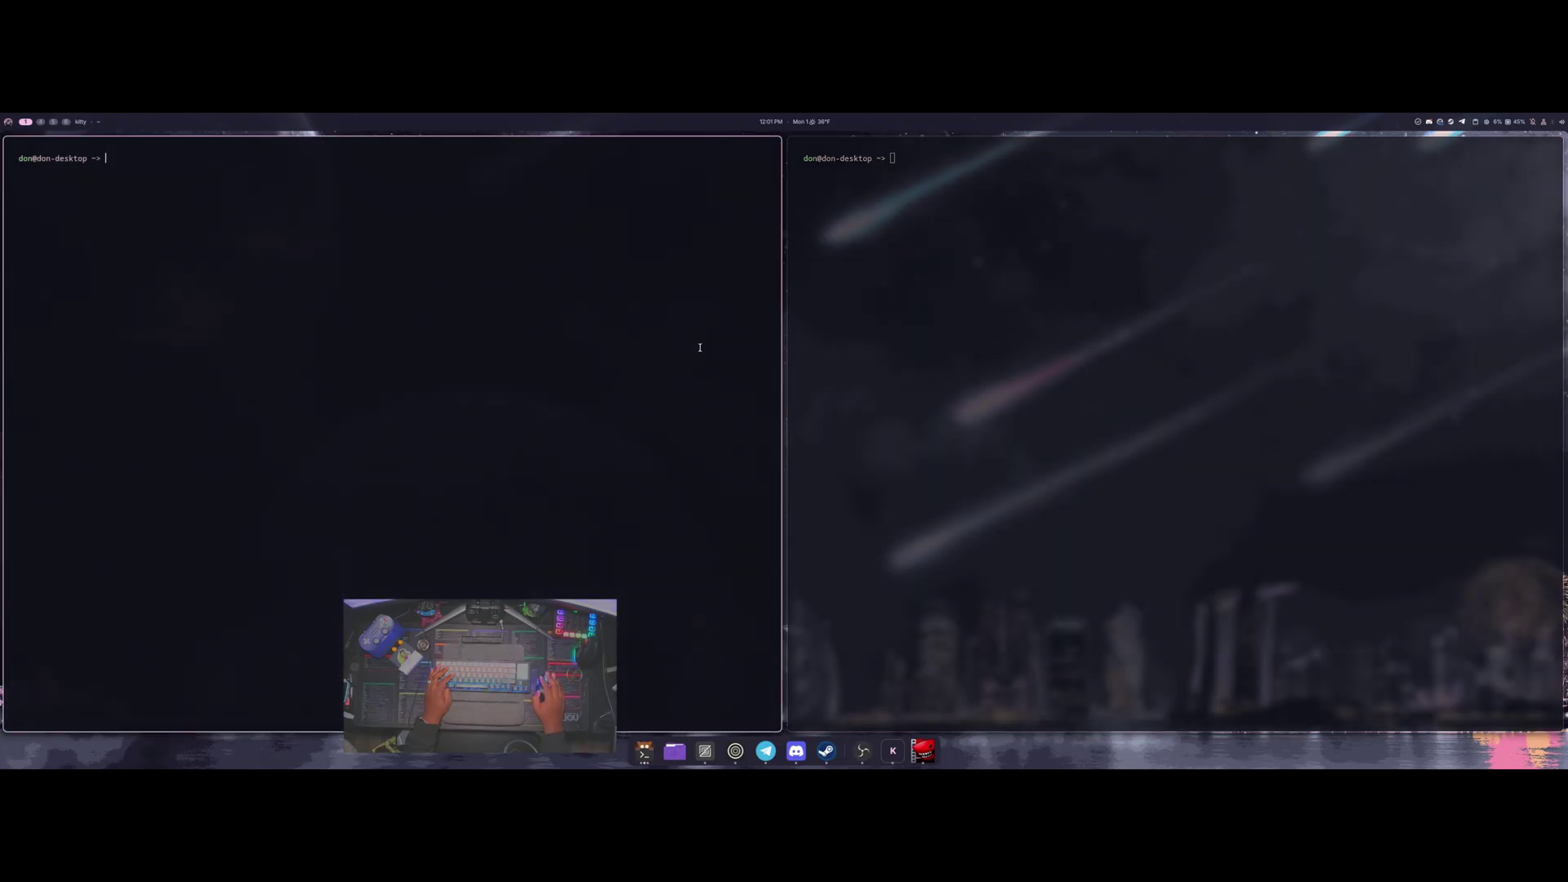
key("super+q")
key("super+q")
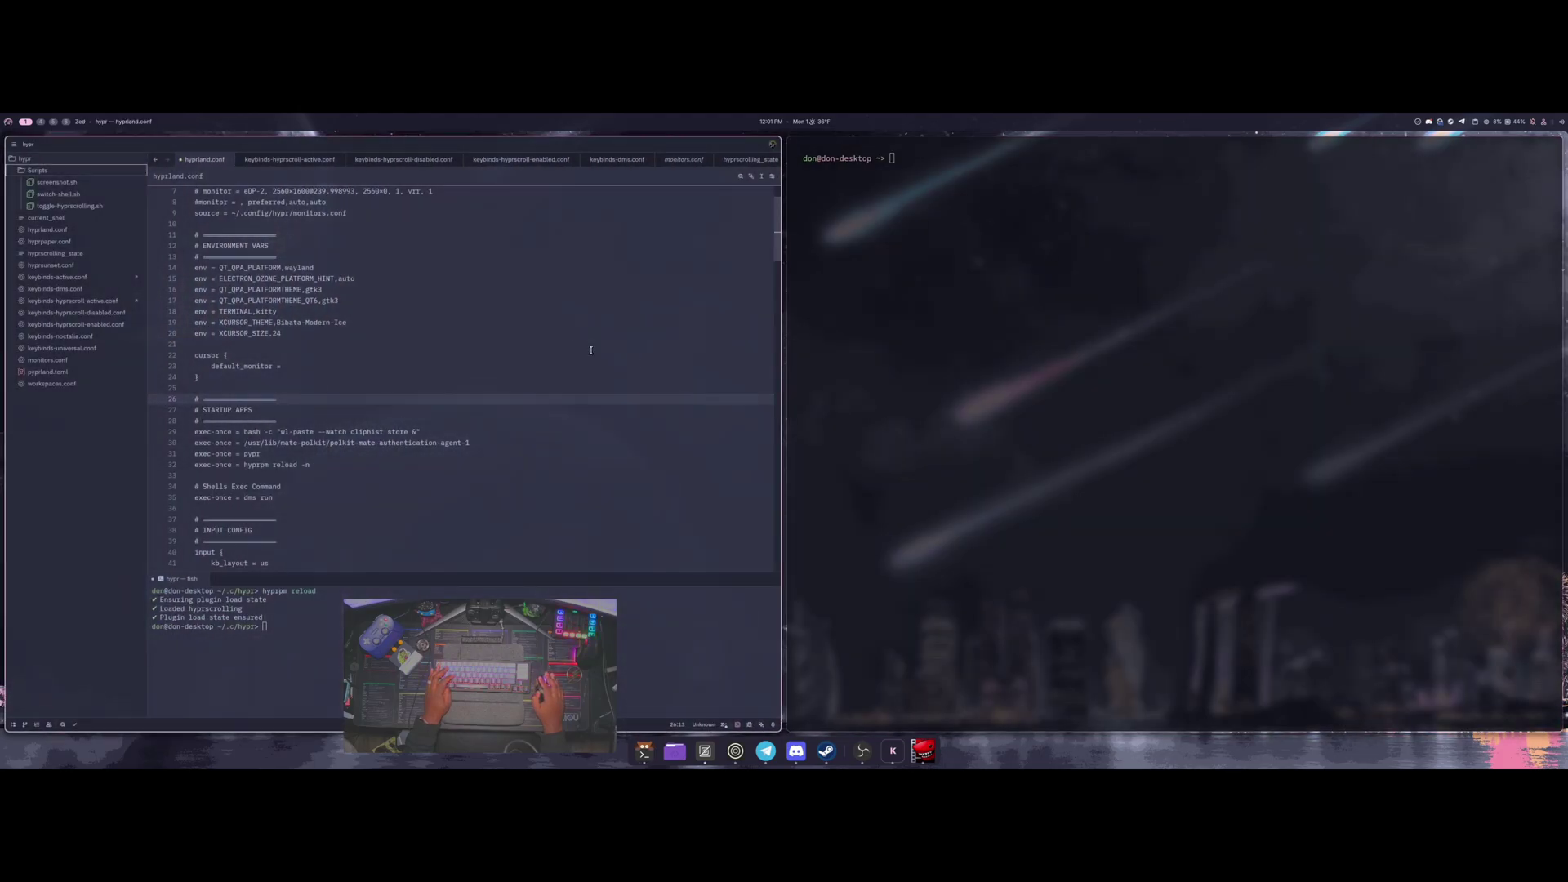
key("super+q")
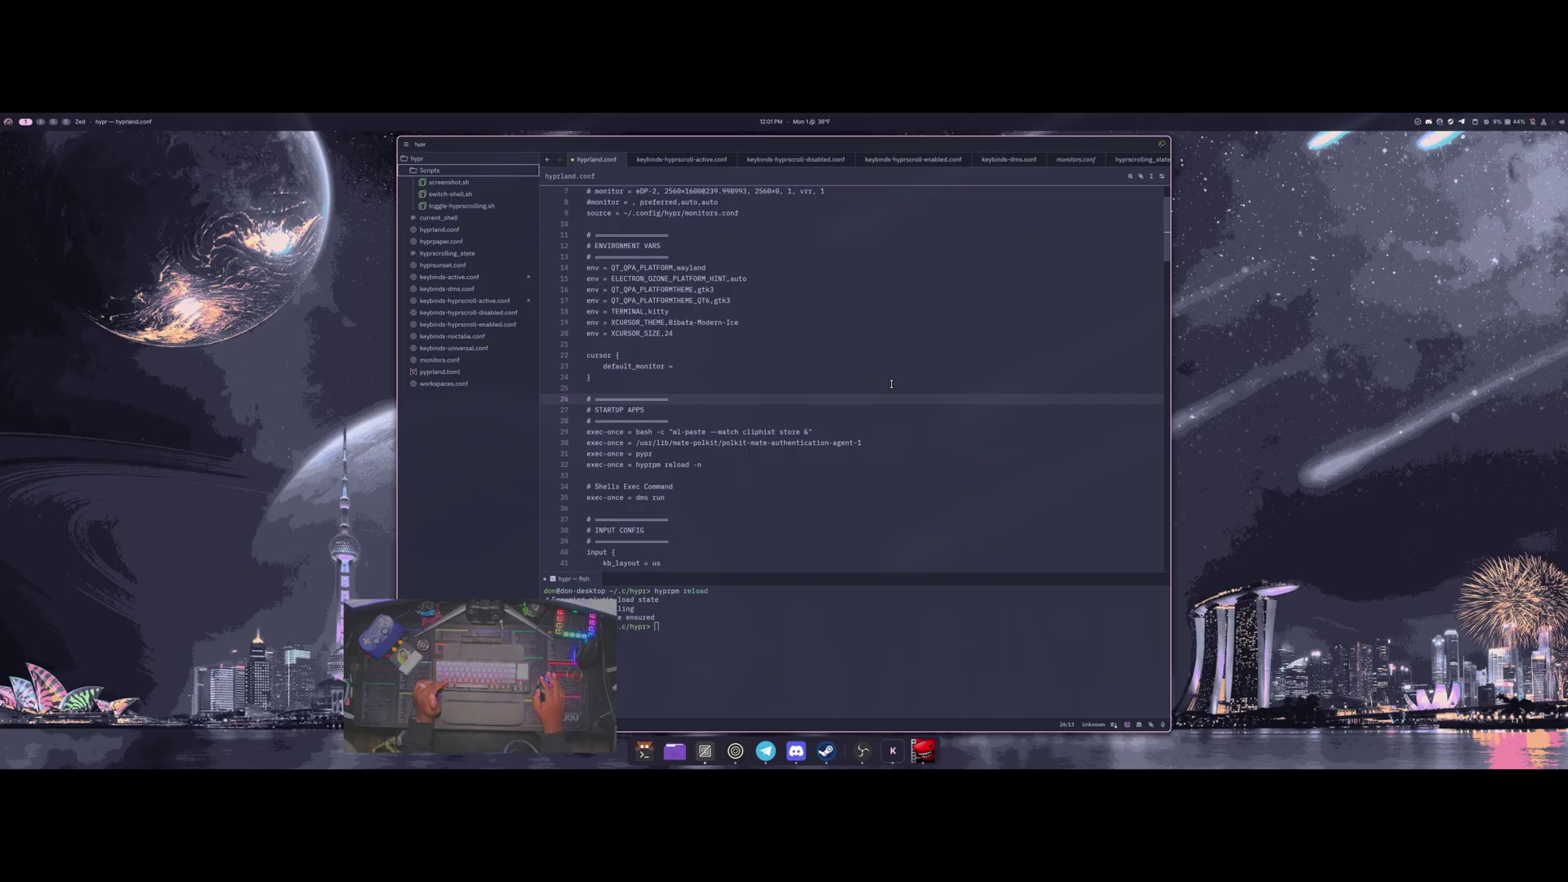
Step: Switch the window layout from scrolling to dwindle and open three terminals alongside the editor
key("super+f")
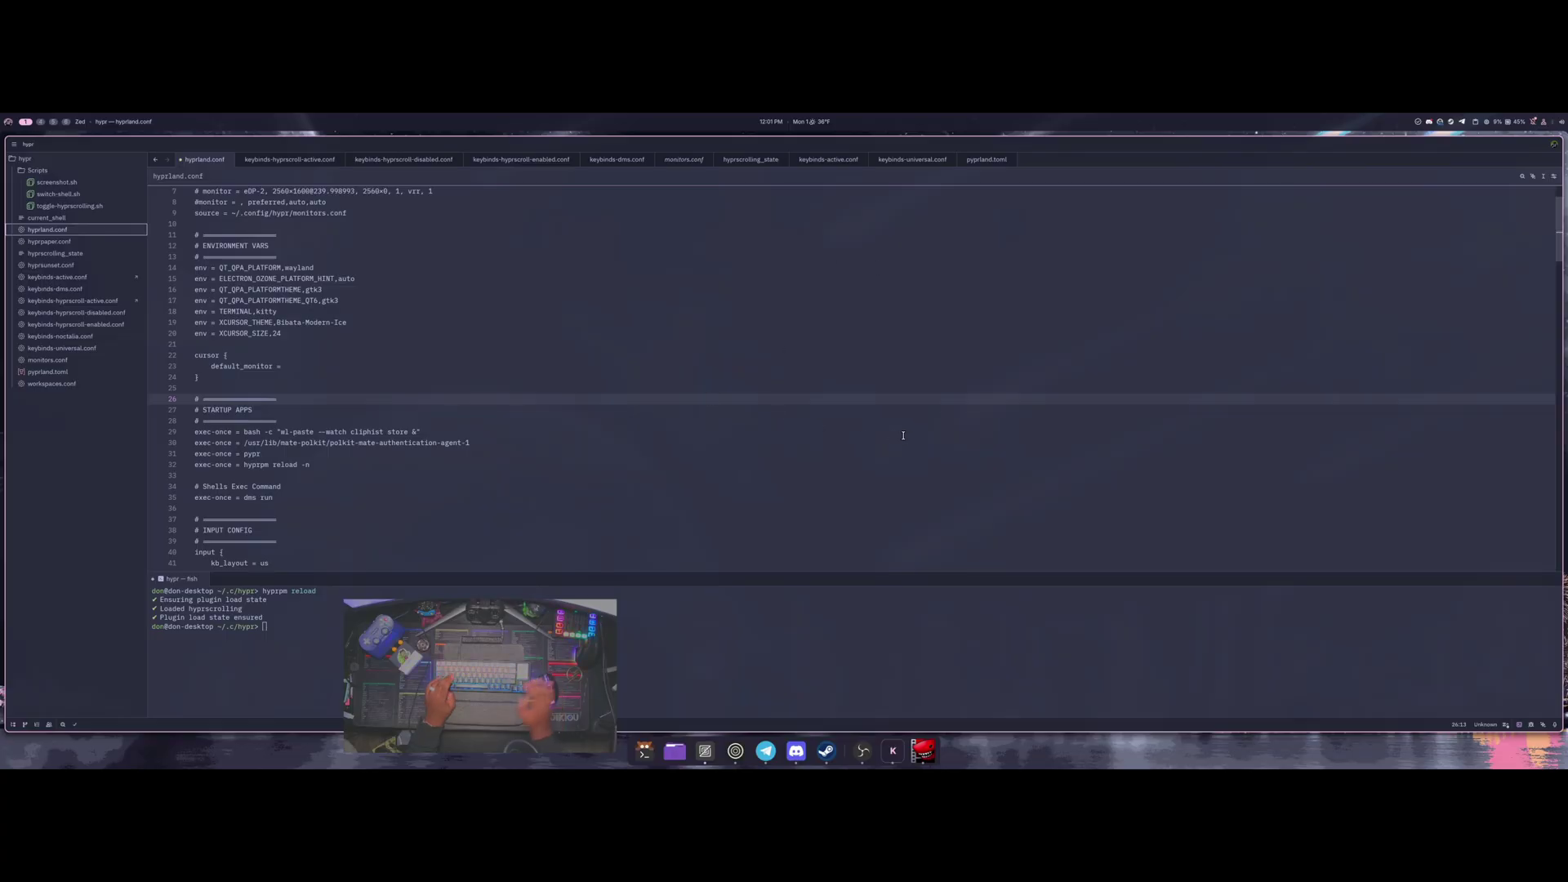
key("super+Return")
key("super+Return")
key("super+Return")
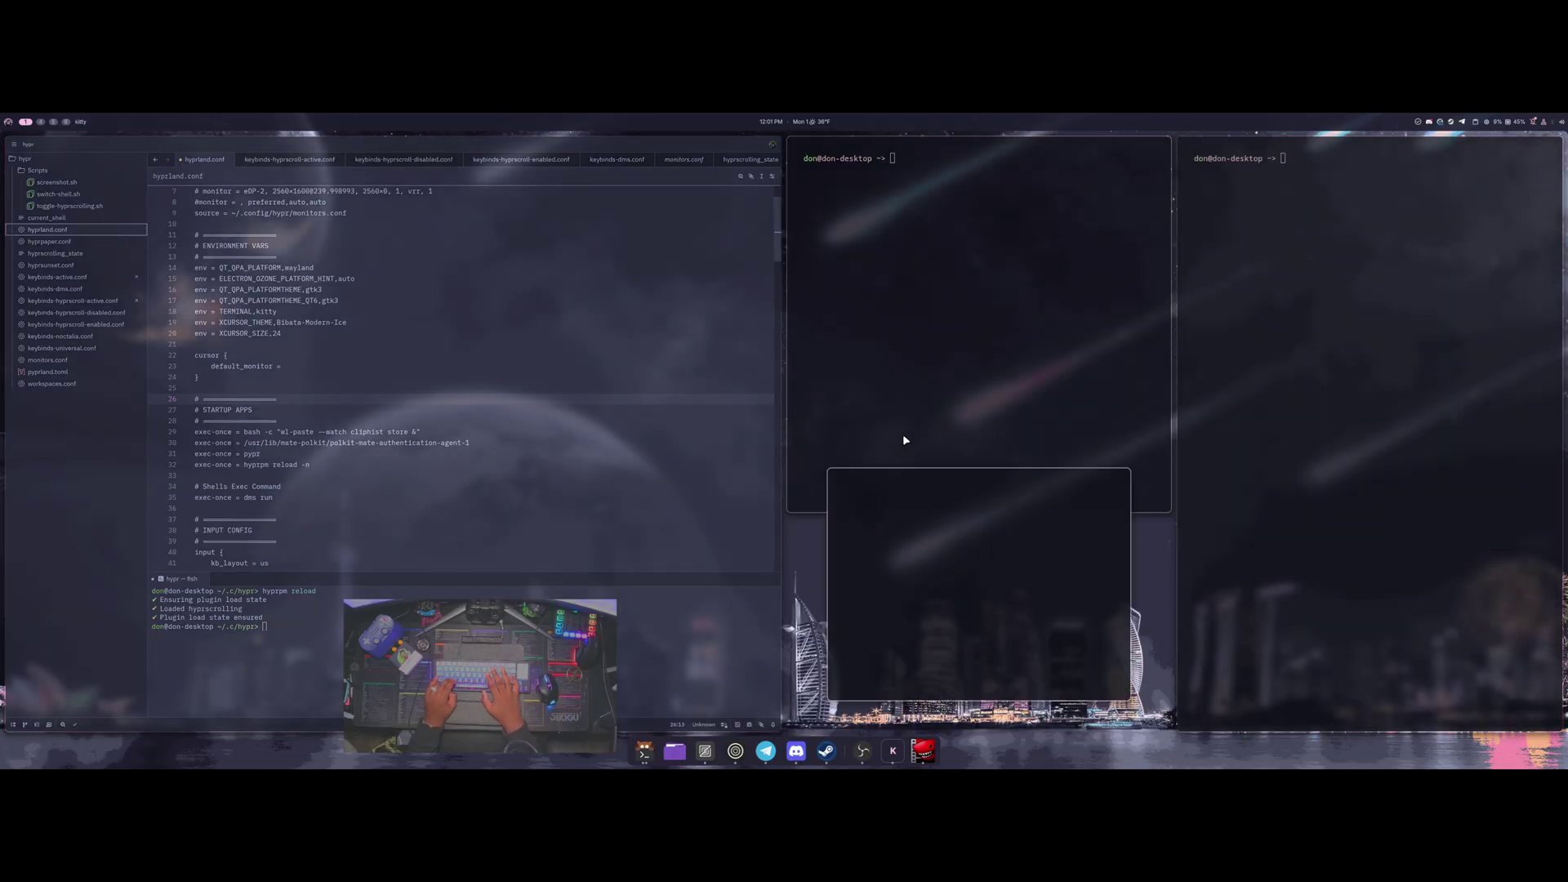
Step: Examine the general layout section of hyprland.conf, the hyprscrolling_state file and the toggle-hyprscrolling.sh script
scroll(346, 376, "down", 7)
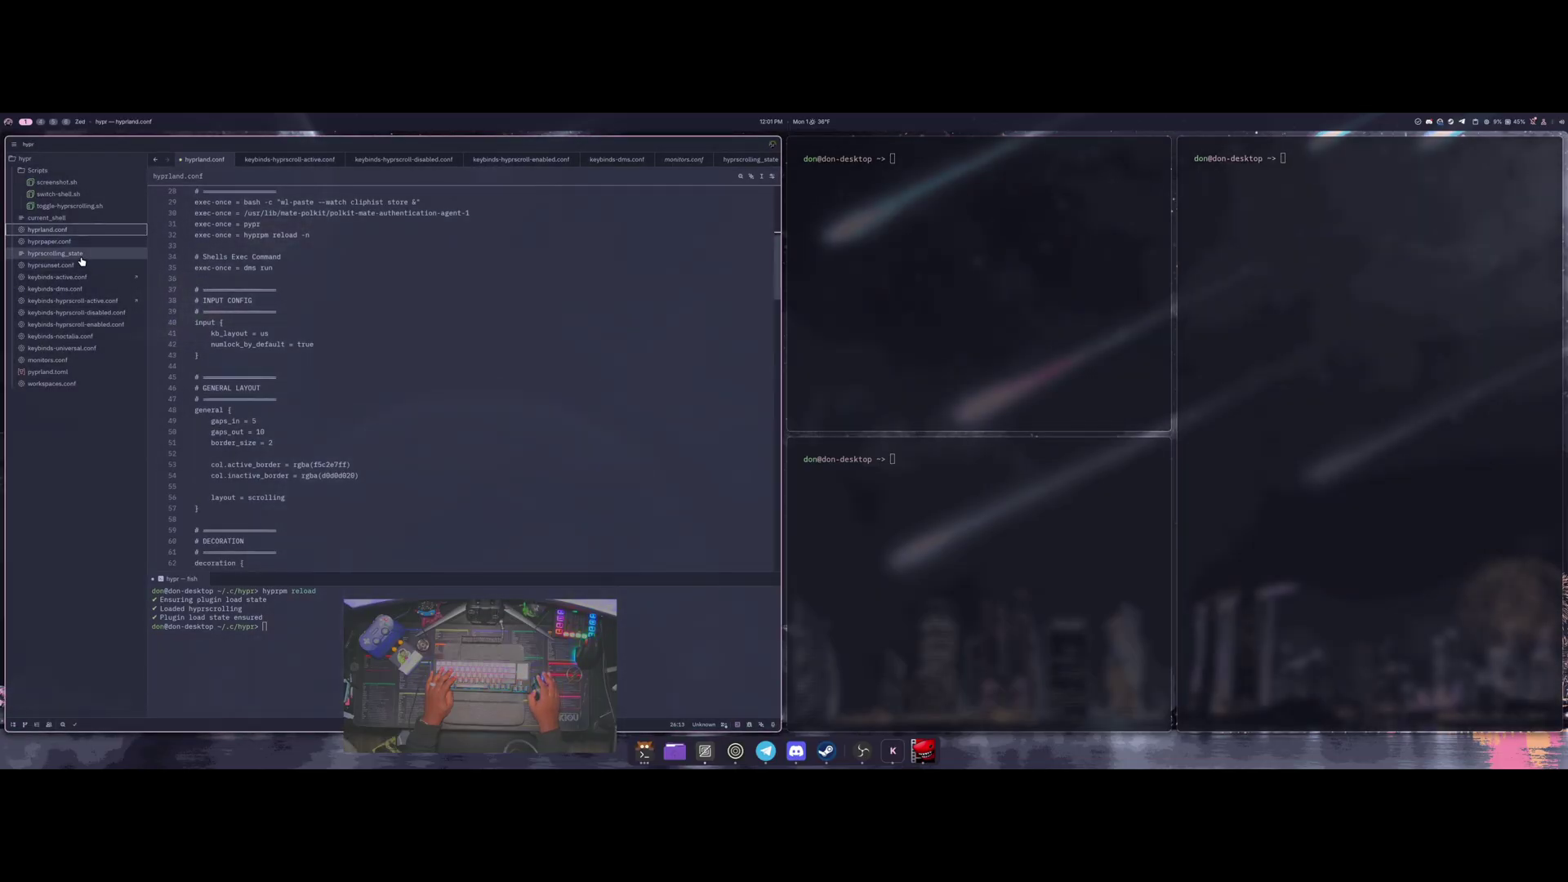
left_click(83, 254)
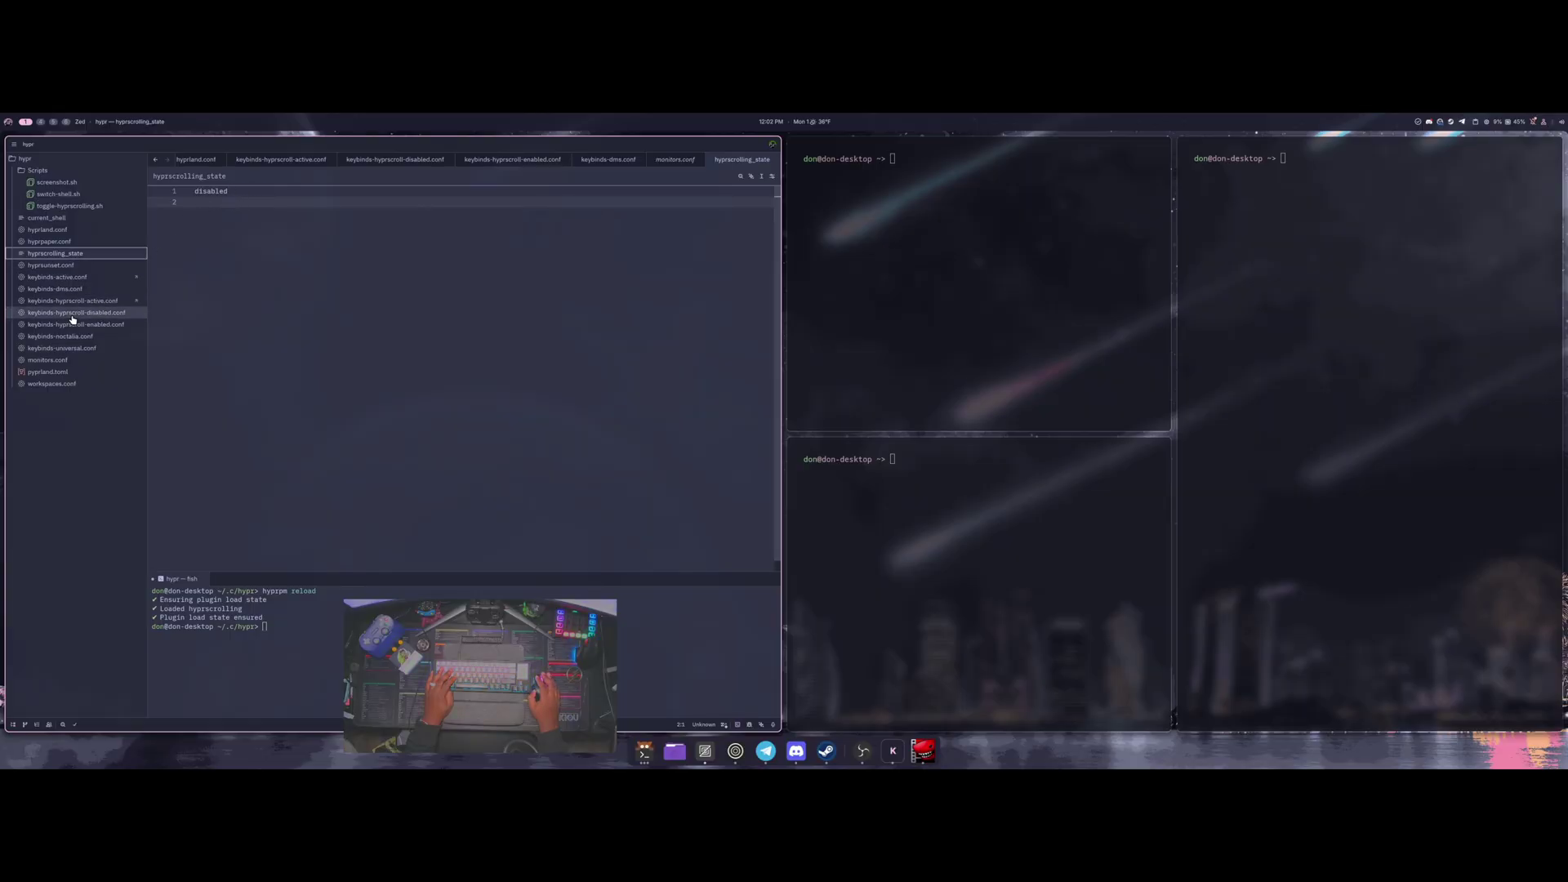
left_click(81, 205)
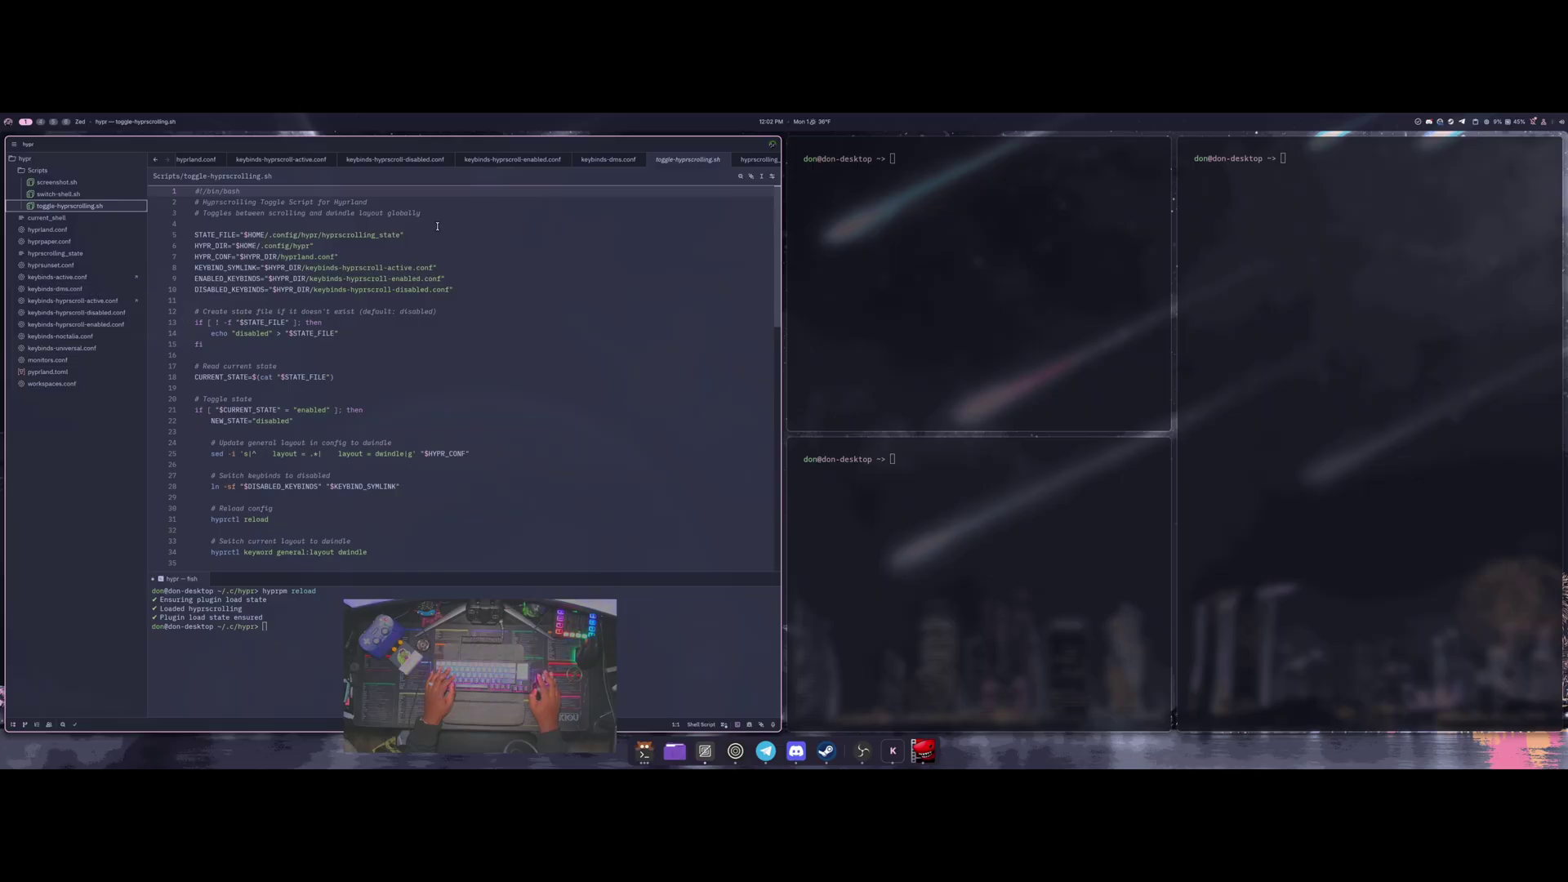
Step: Close the three terminals and switch the window layout back to scrolling
left_click(1011, 321)
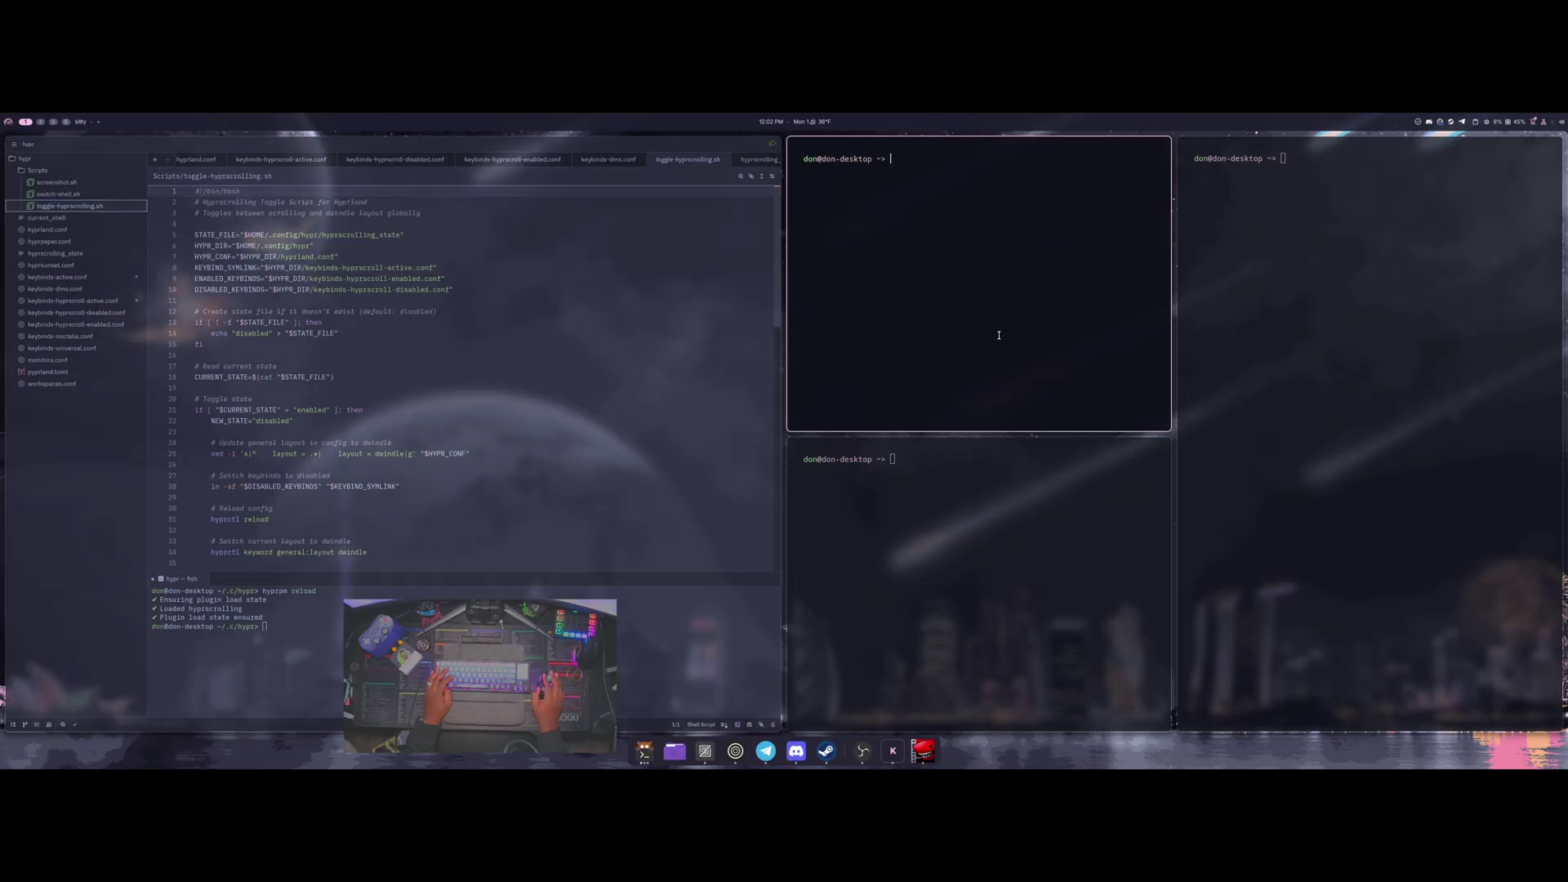
key("super+q")
key("super+q")
key("super+q")
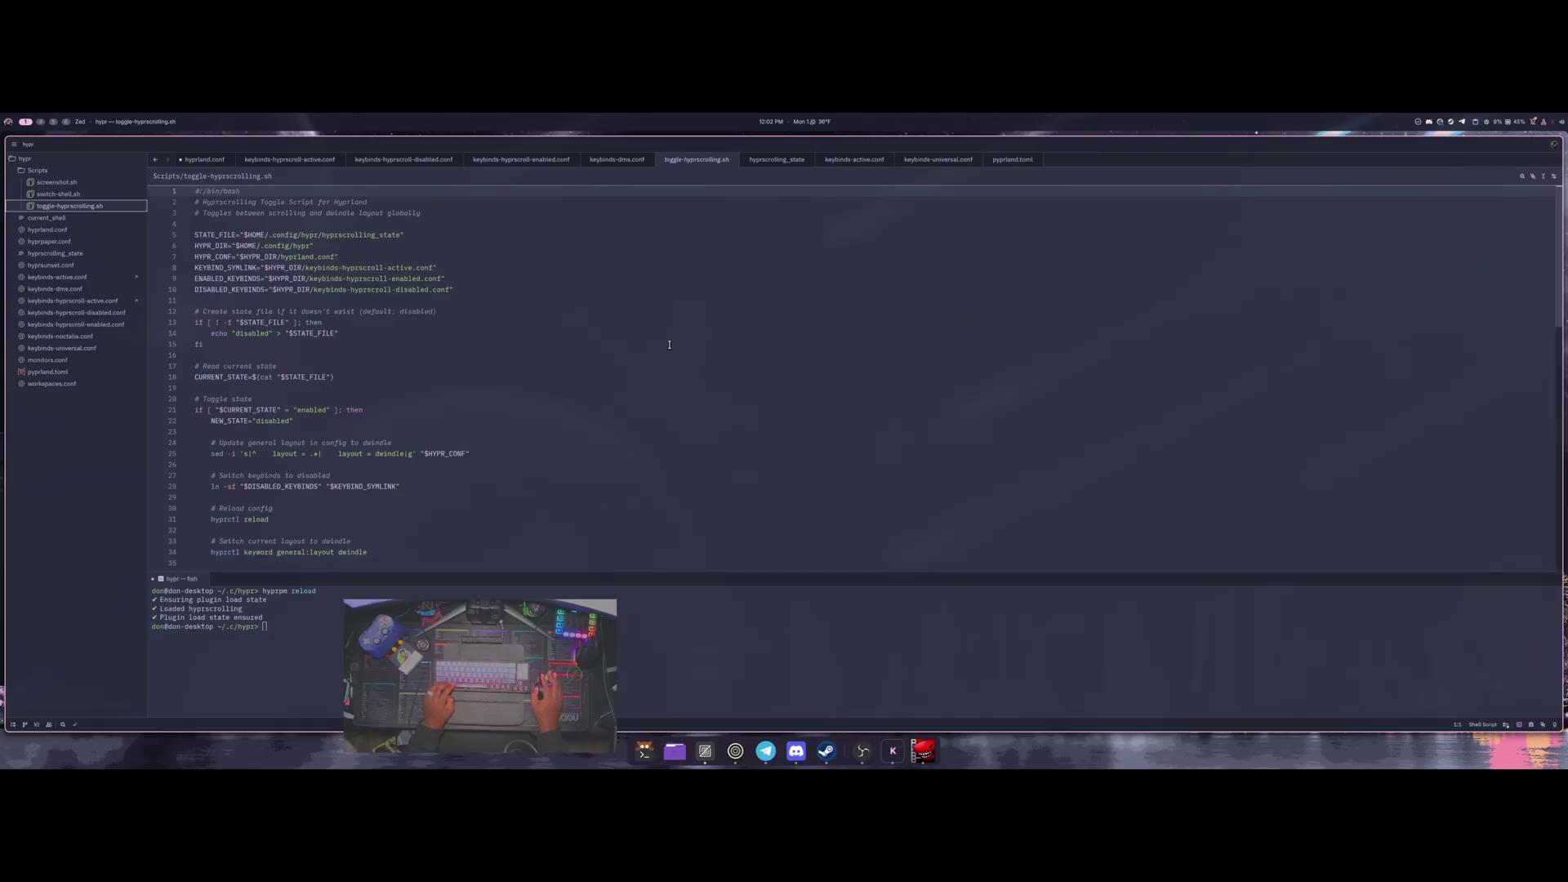
key("super+s")
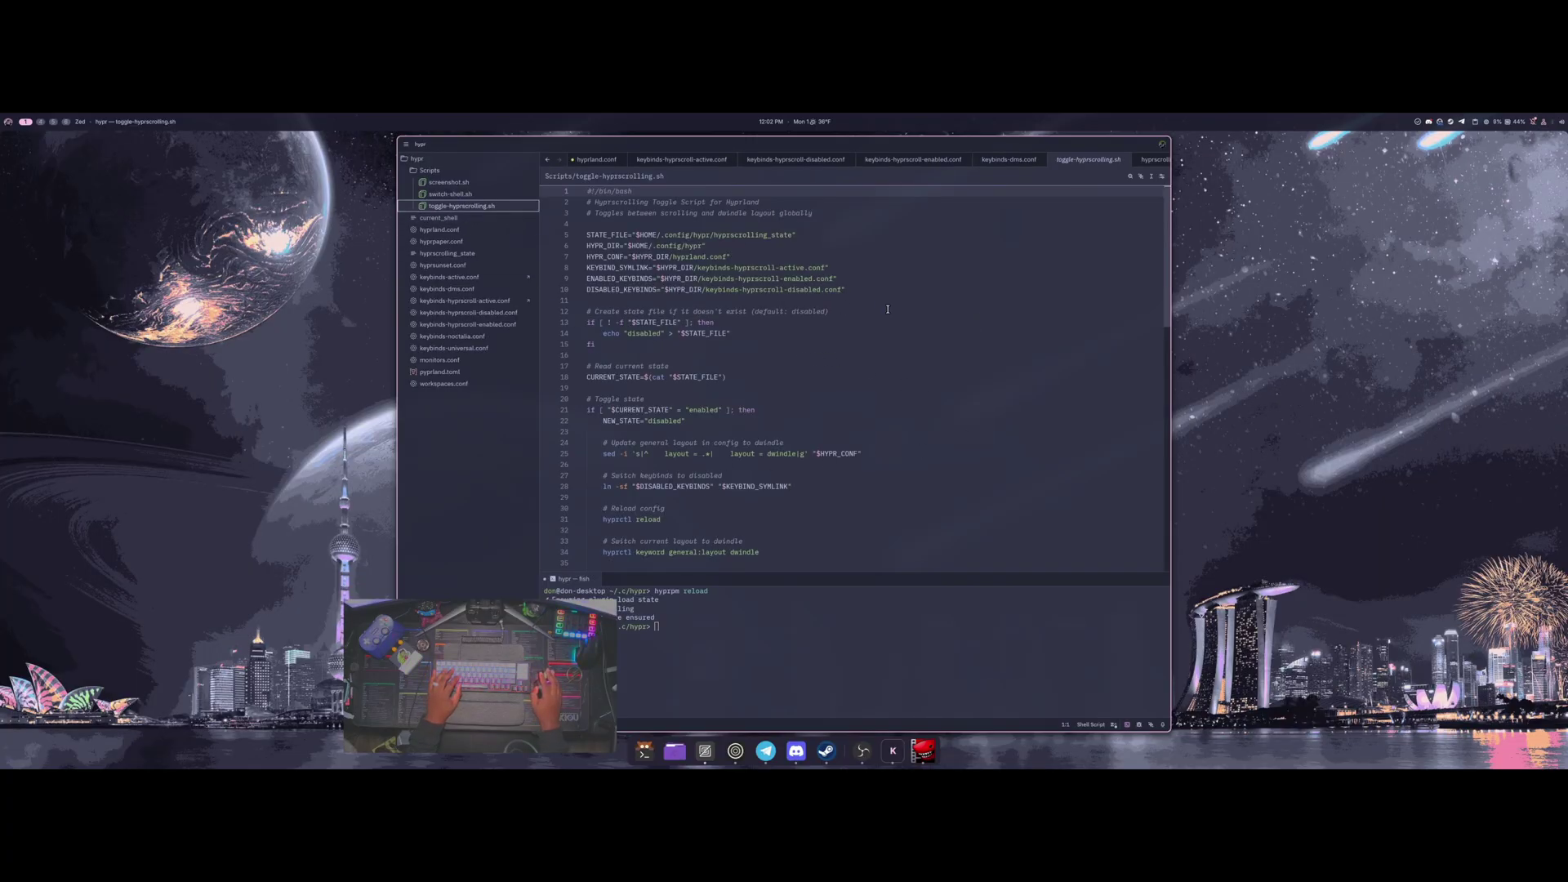
Step: Examine the shell name stored in the current_shell file and open the matching keybinds-dms.conf
left_click(481, 218)
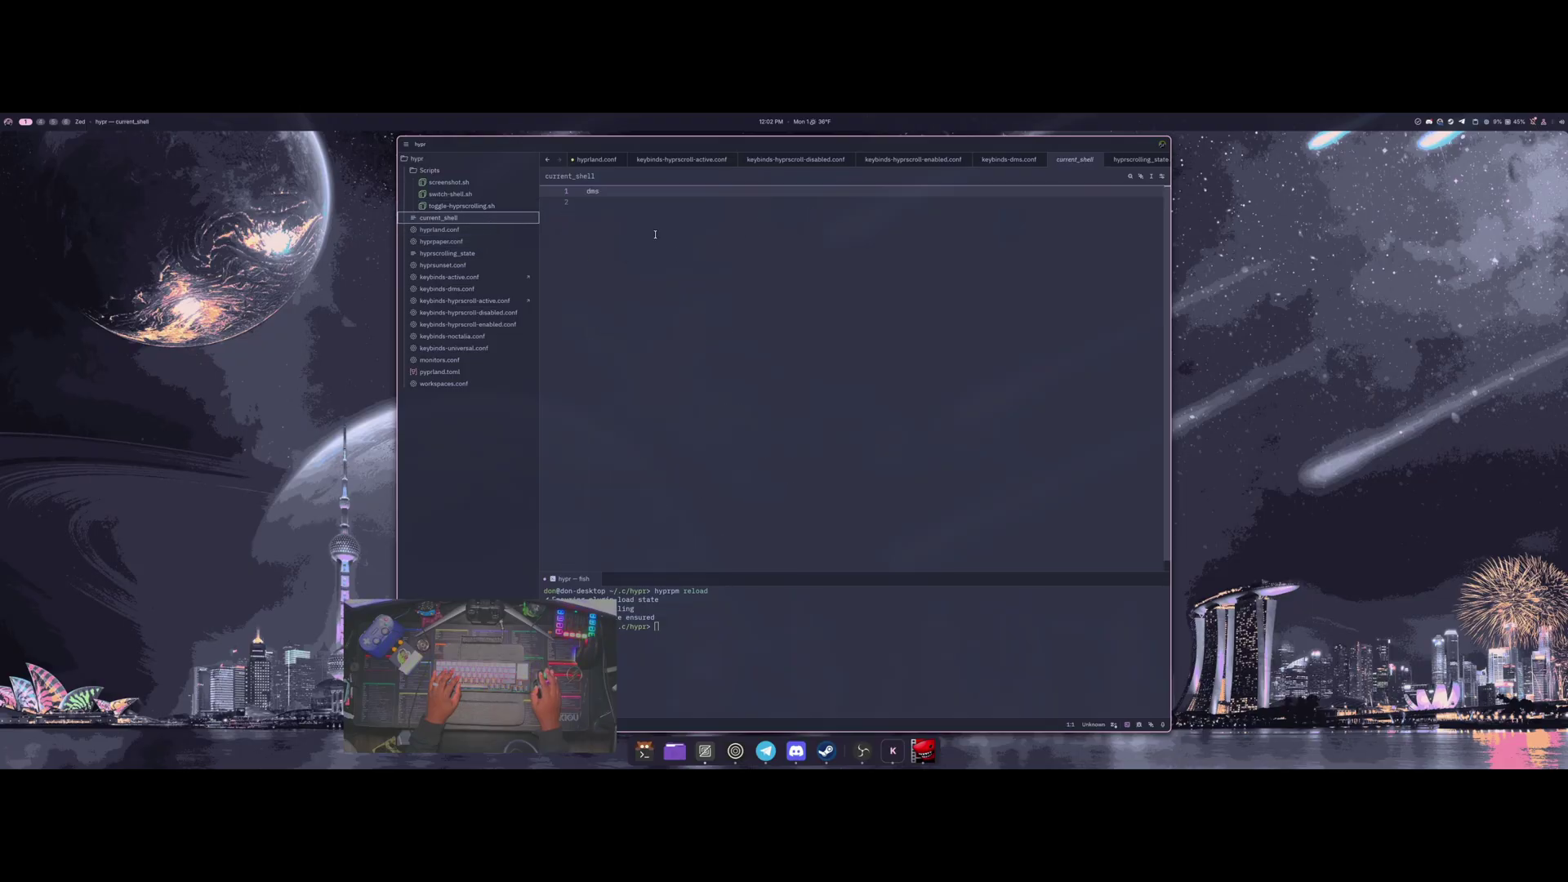
left_click_drag(611, 192, 589, 191)
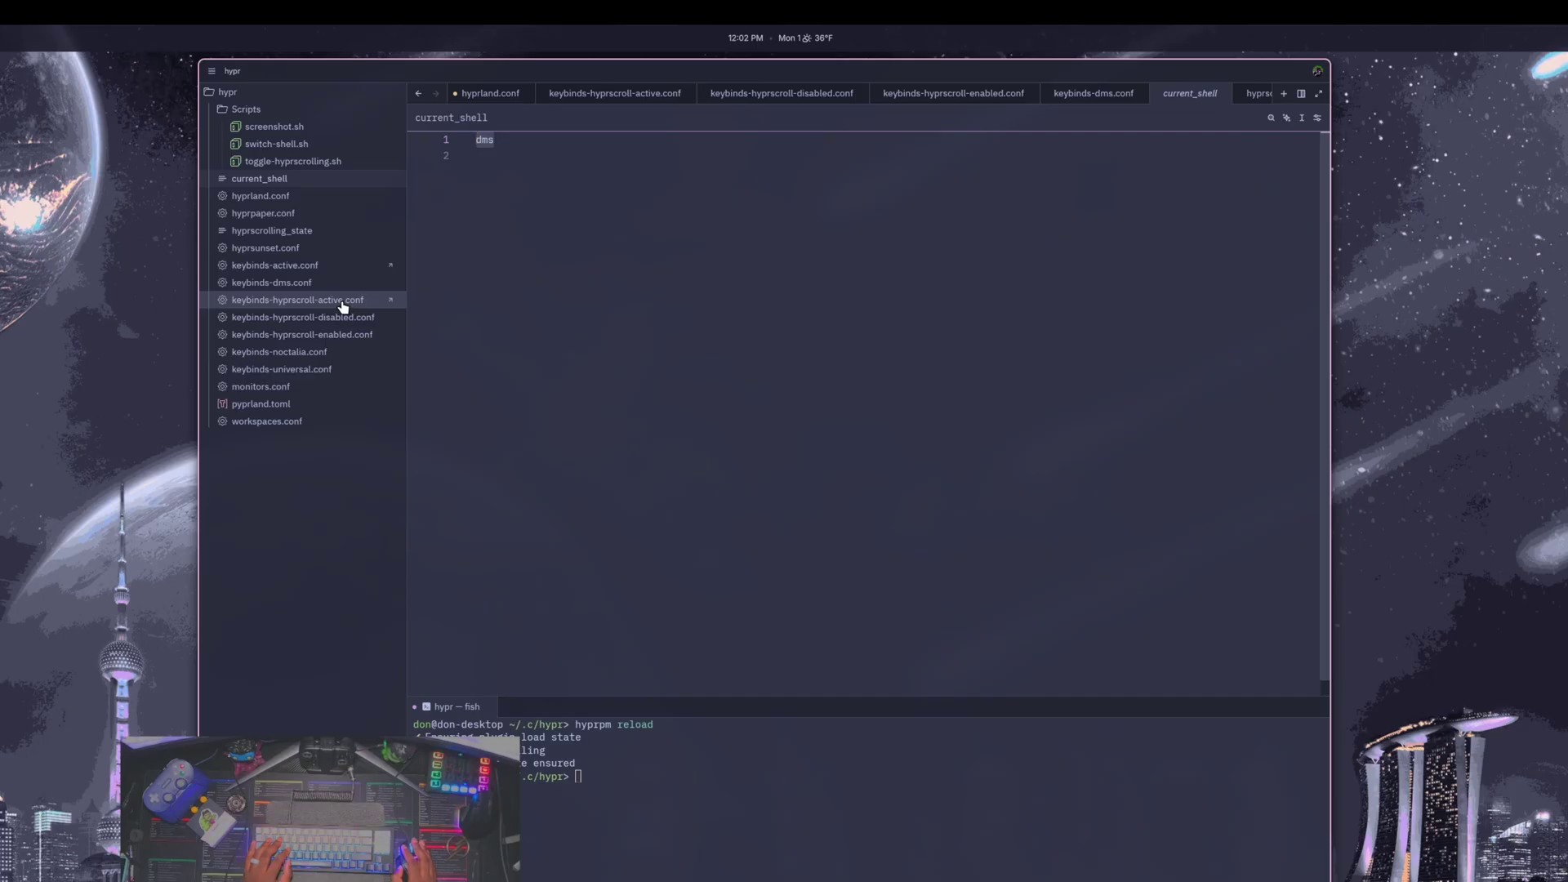
left_click(330, 284)
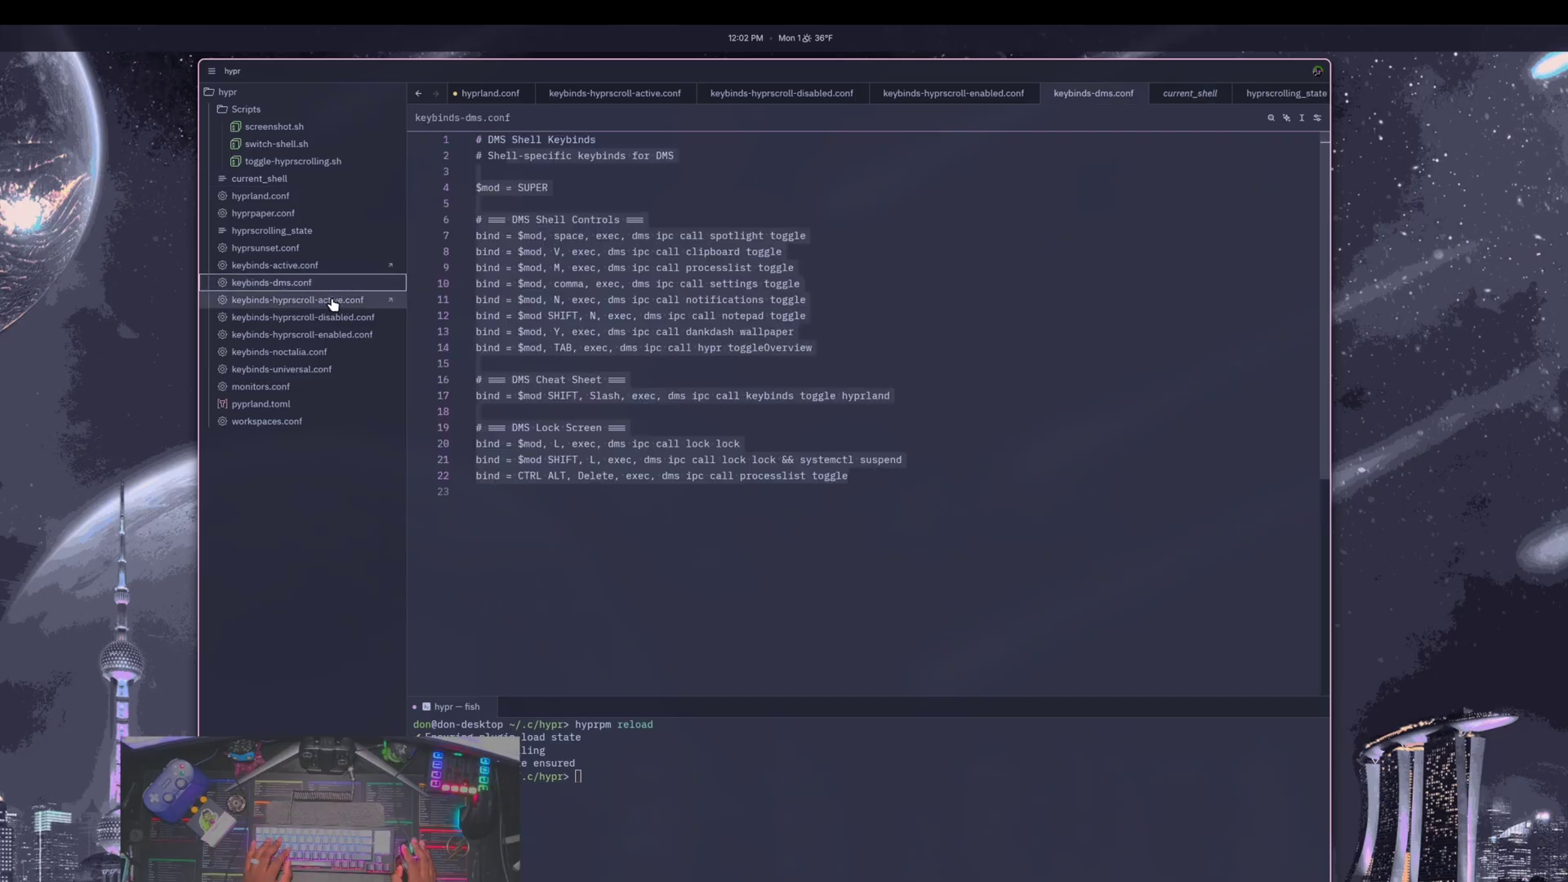
Step: Examine the shell-specific keybinds in keybinds-dms.conf and keybinds-noctalia.conf
left_click_drag(1000, 472, 533, 171)
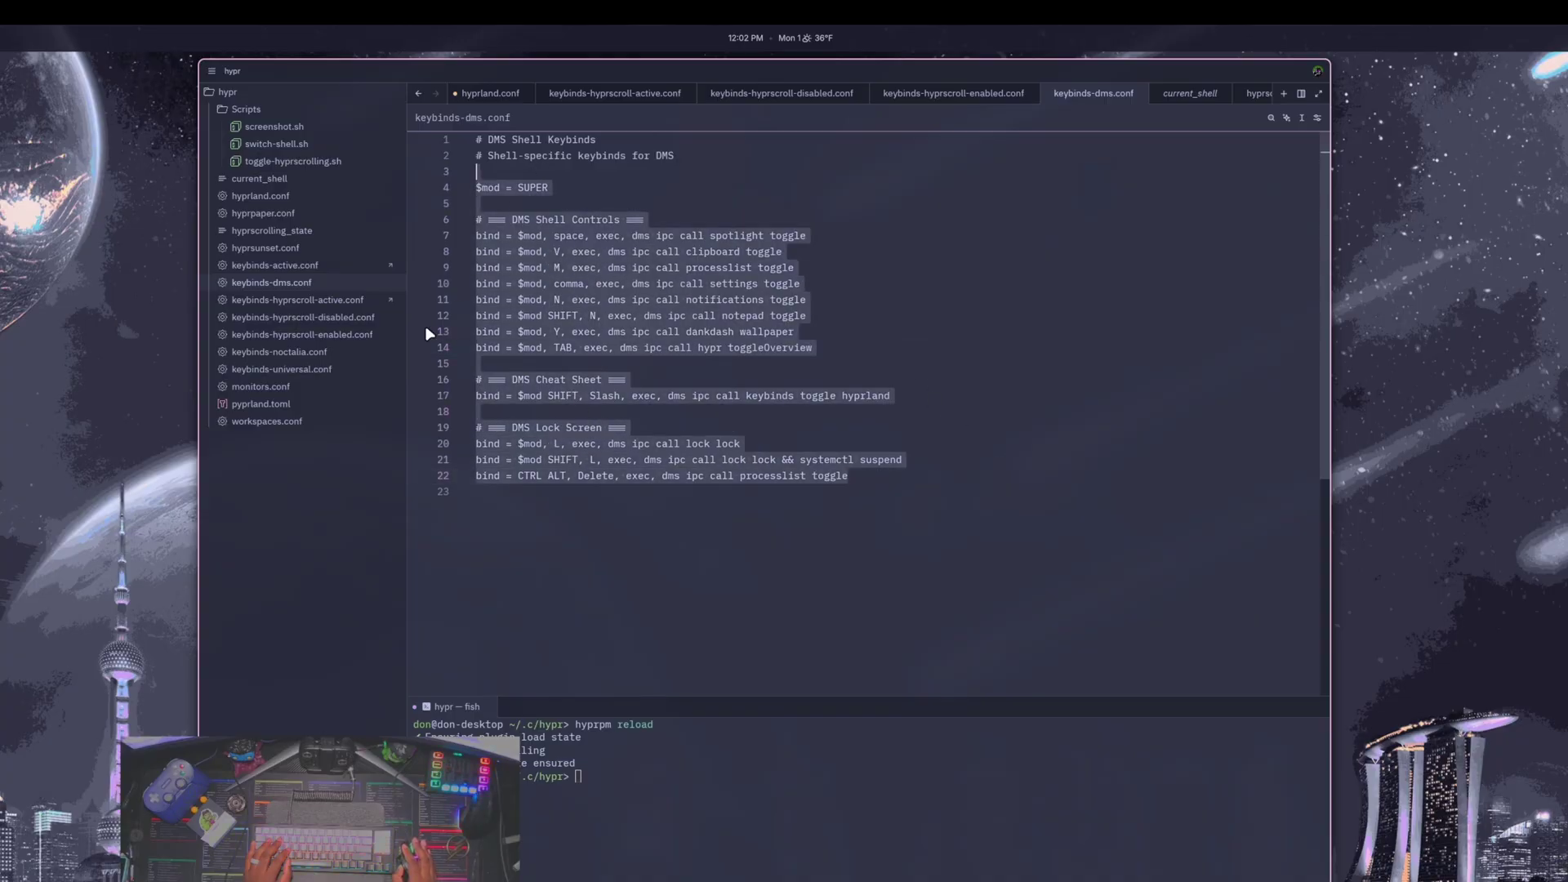
left_click(350, 356)
left_click_drag(980, 364, 375, 146)
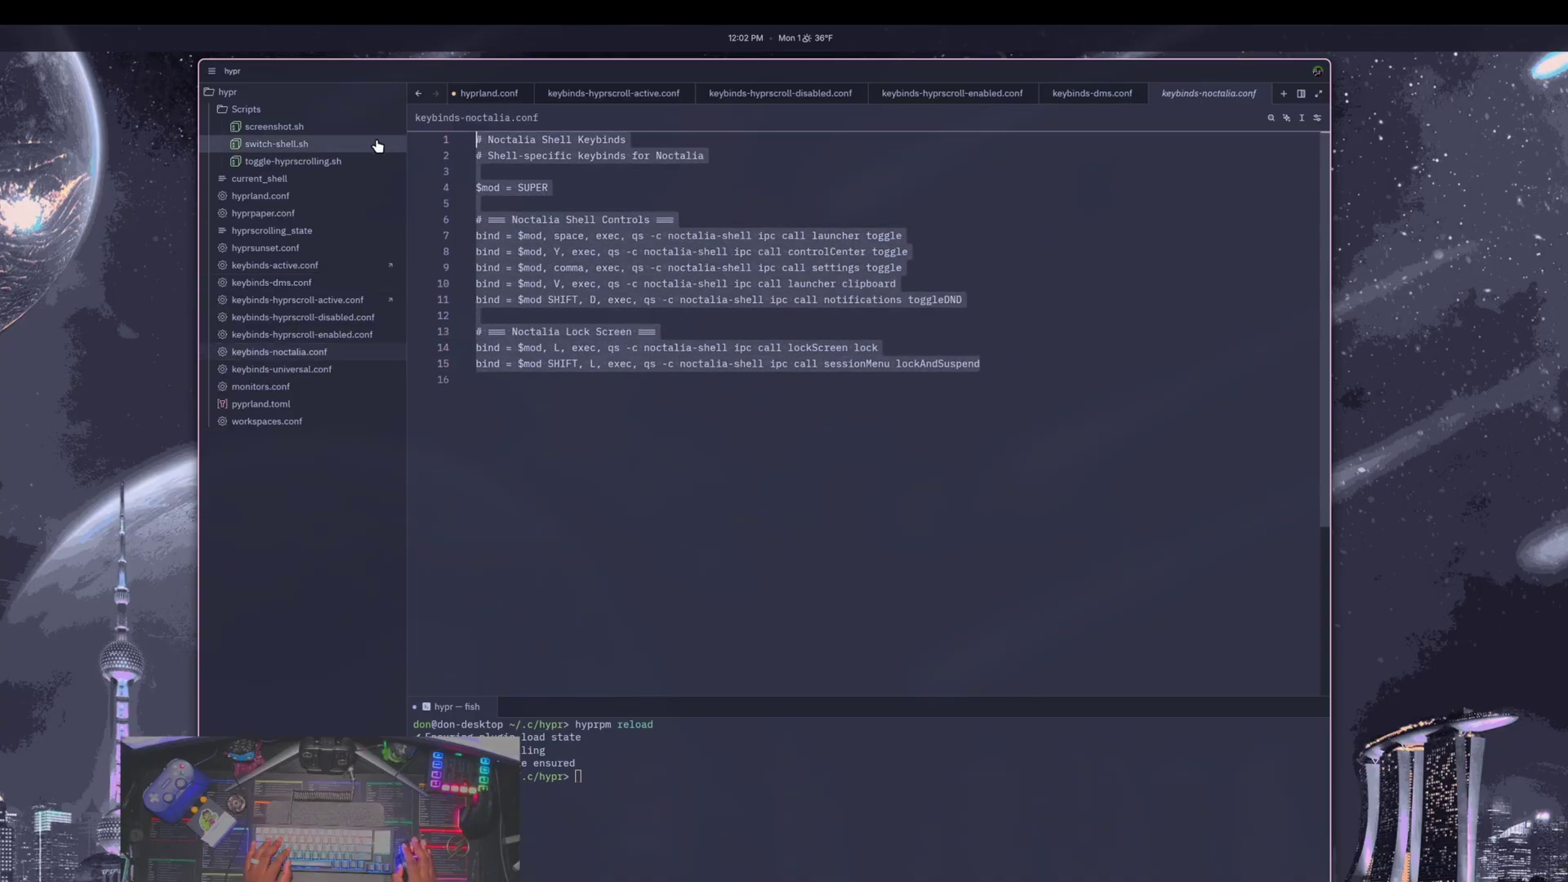
left_click(795, 236)
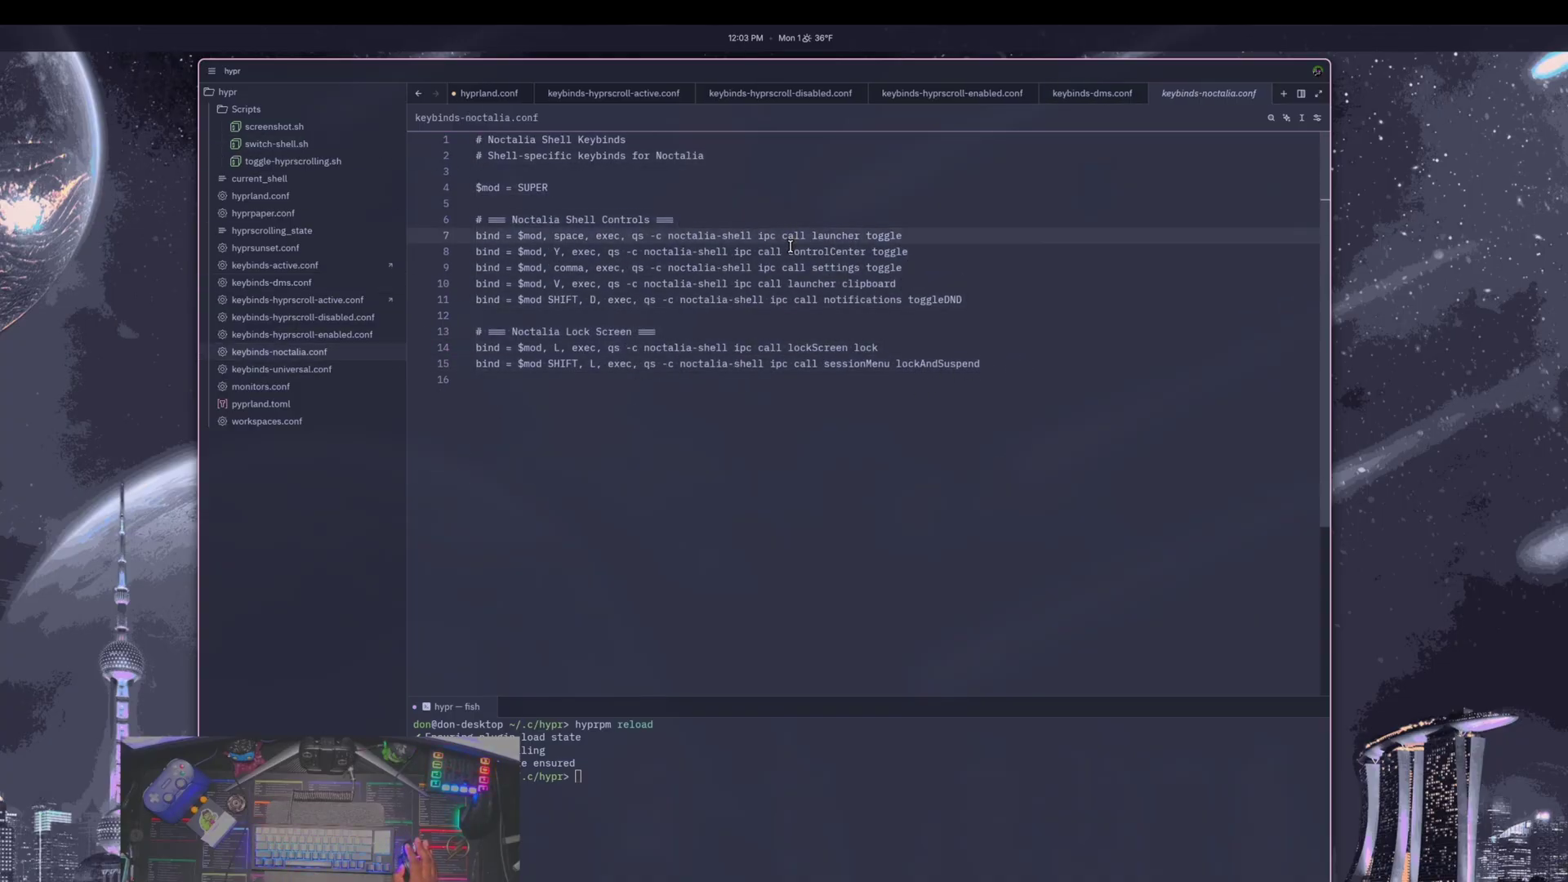
left_click(970, 249, "alt+shift")
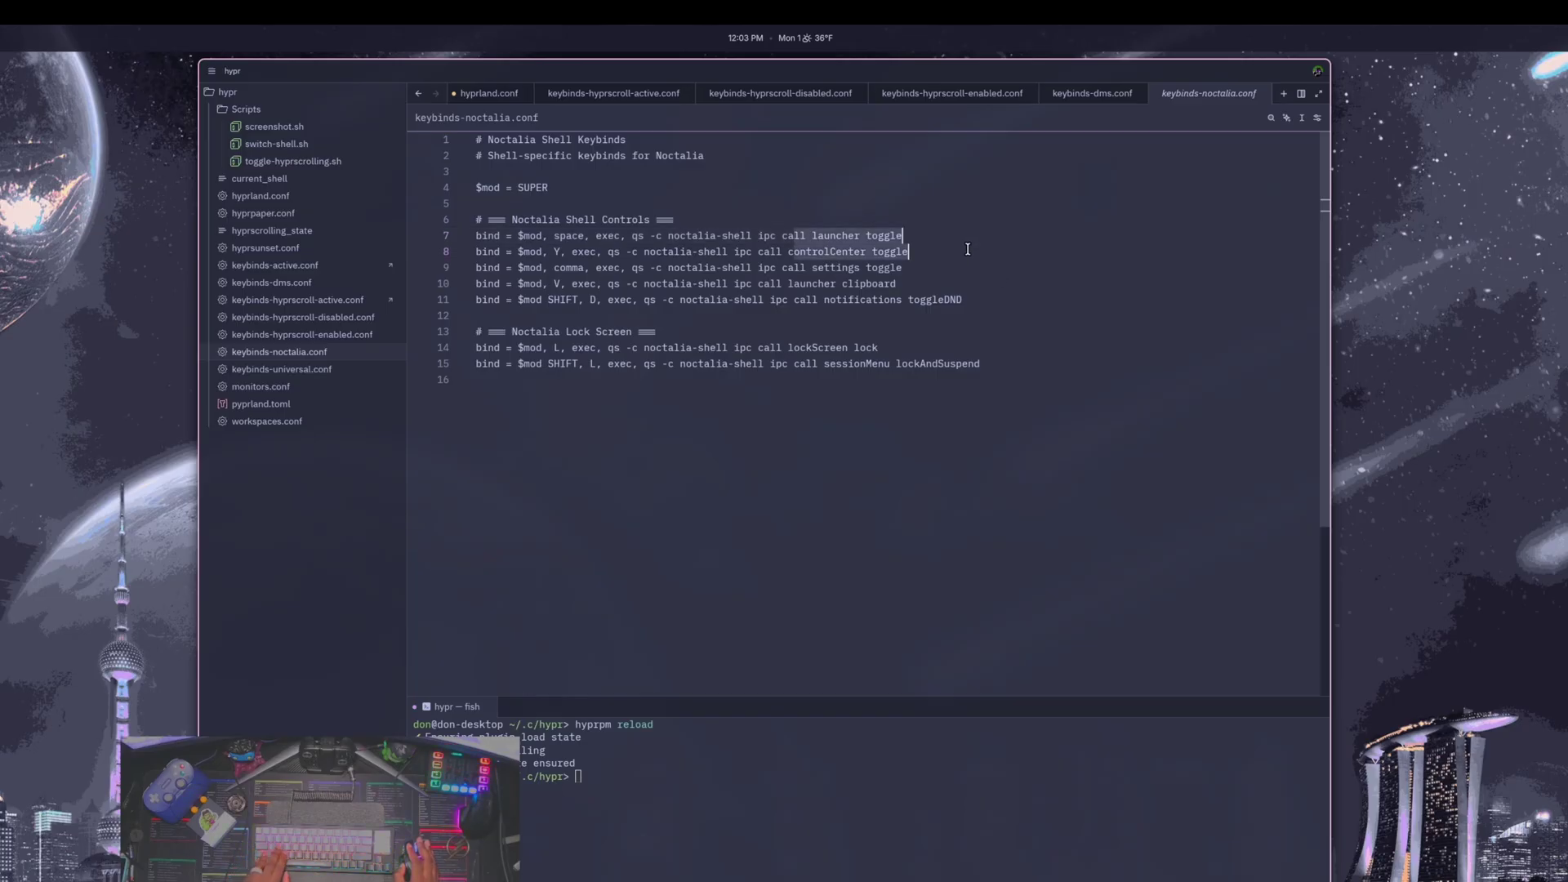
Step: Switch the desktop shell from DMS to Noctalia and view its General settings before closing the settings window
key("super+shift+s")
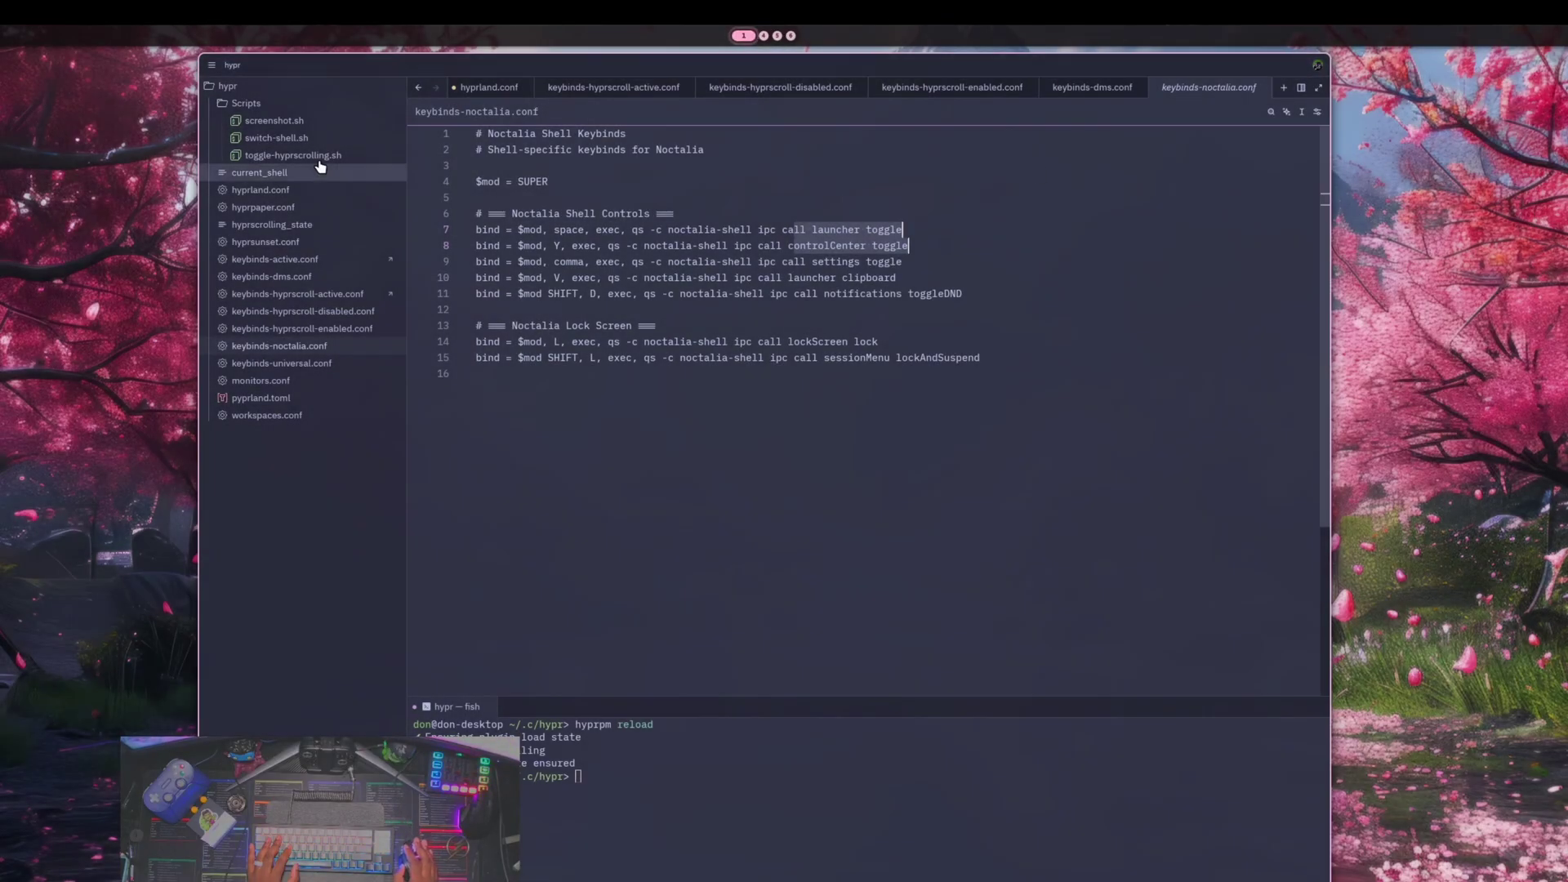
key("super+space")
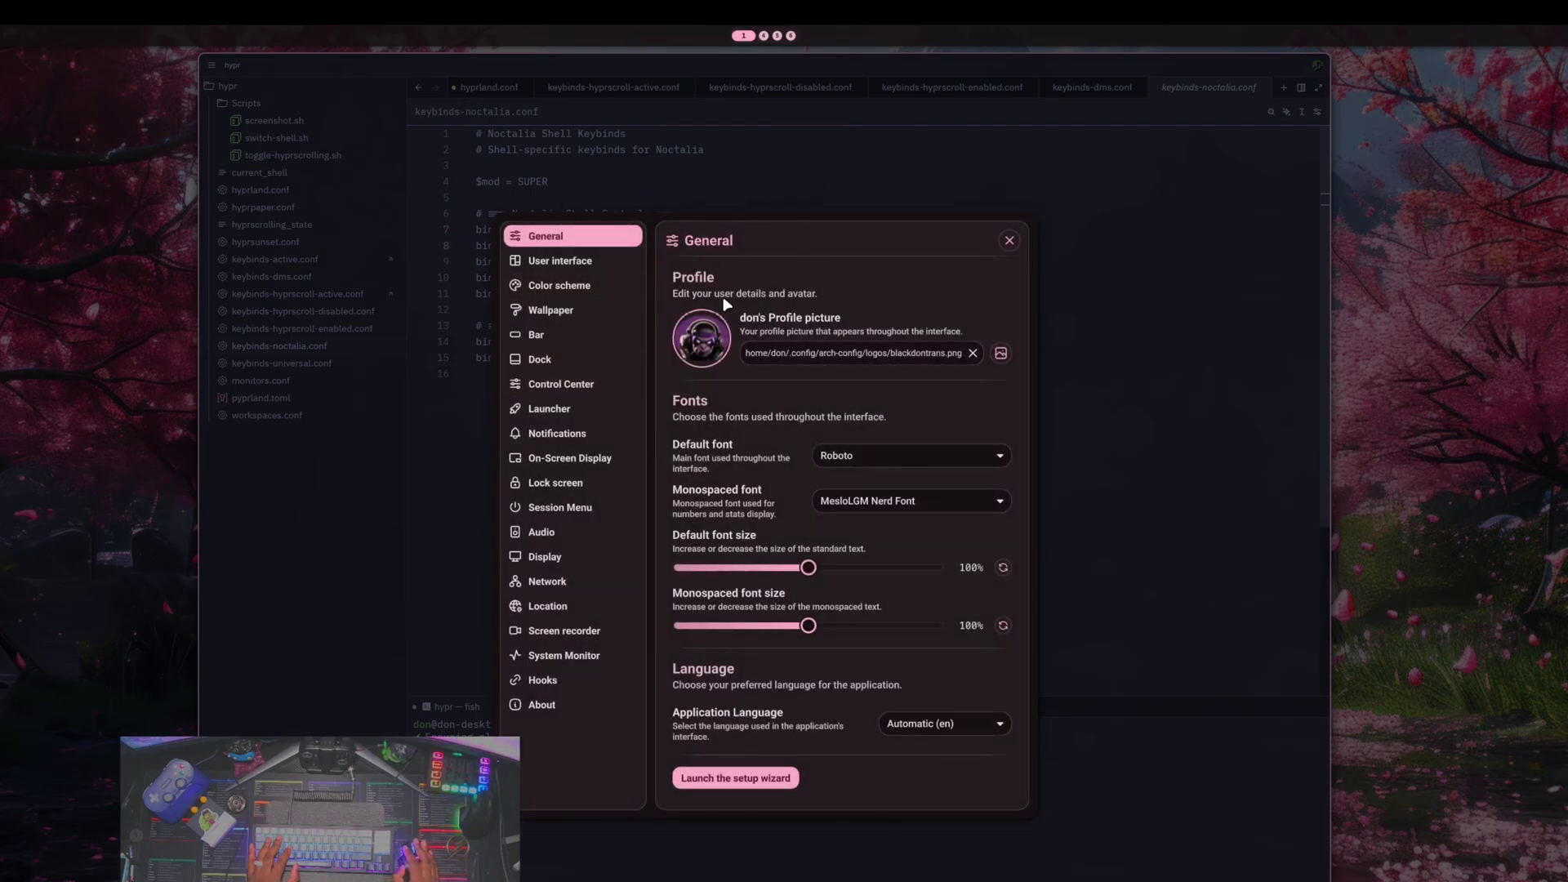
left_click(1009, 240)
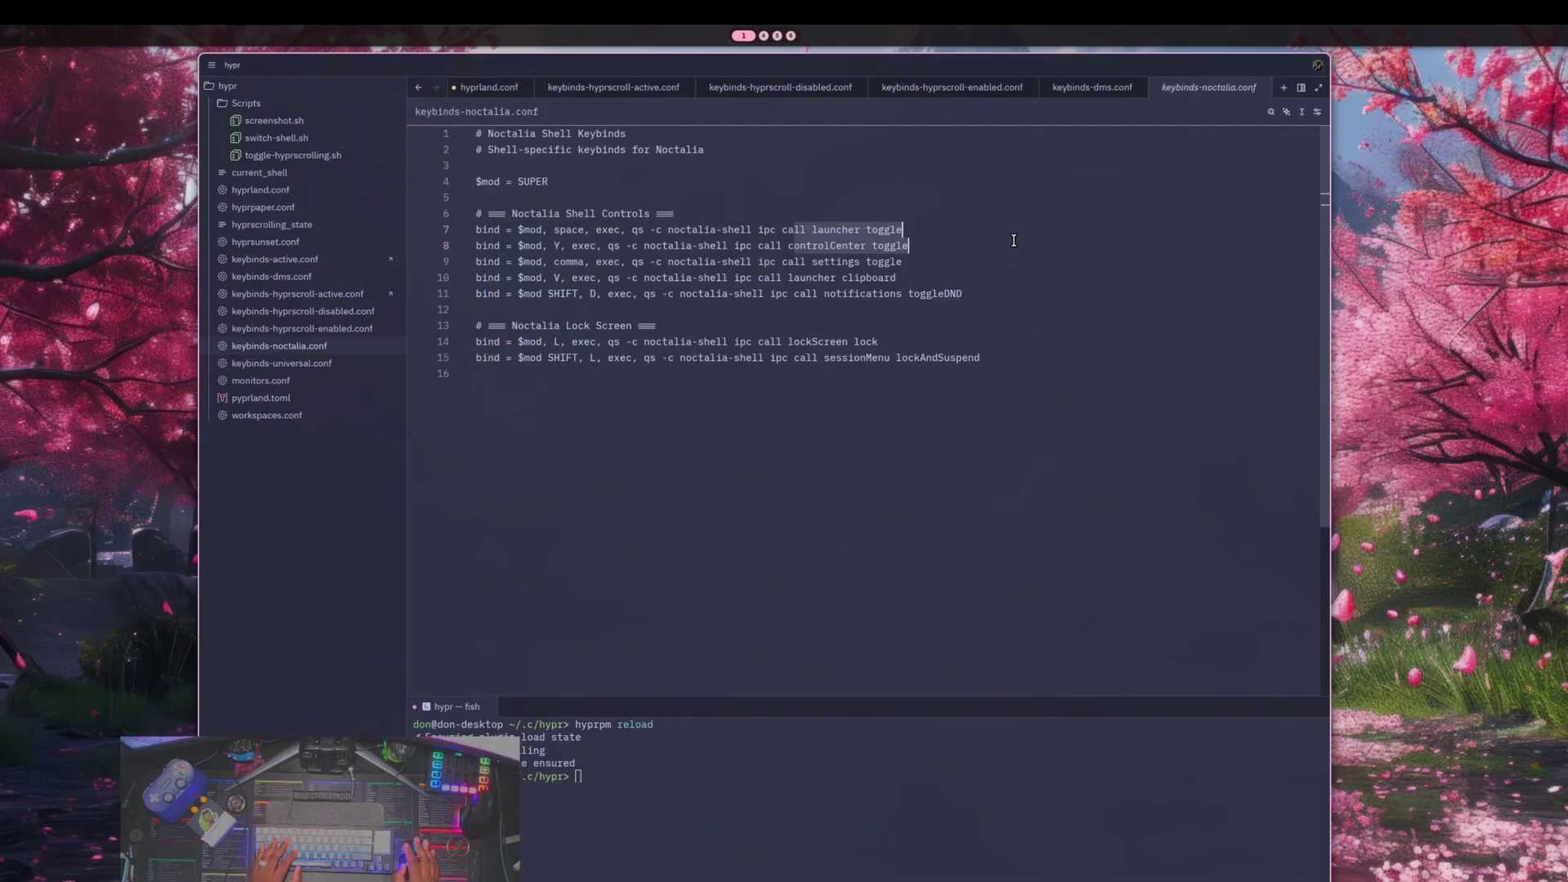
Step: Switch the desktop shell back to DMS and clear the text selection in keybinds-noctalia.conf
key("super+shift+s")
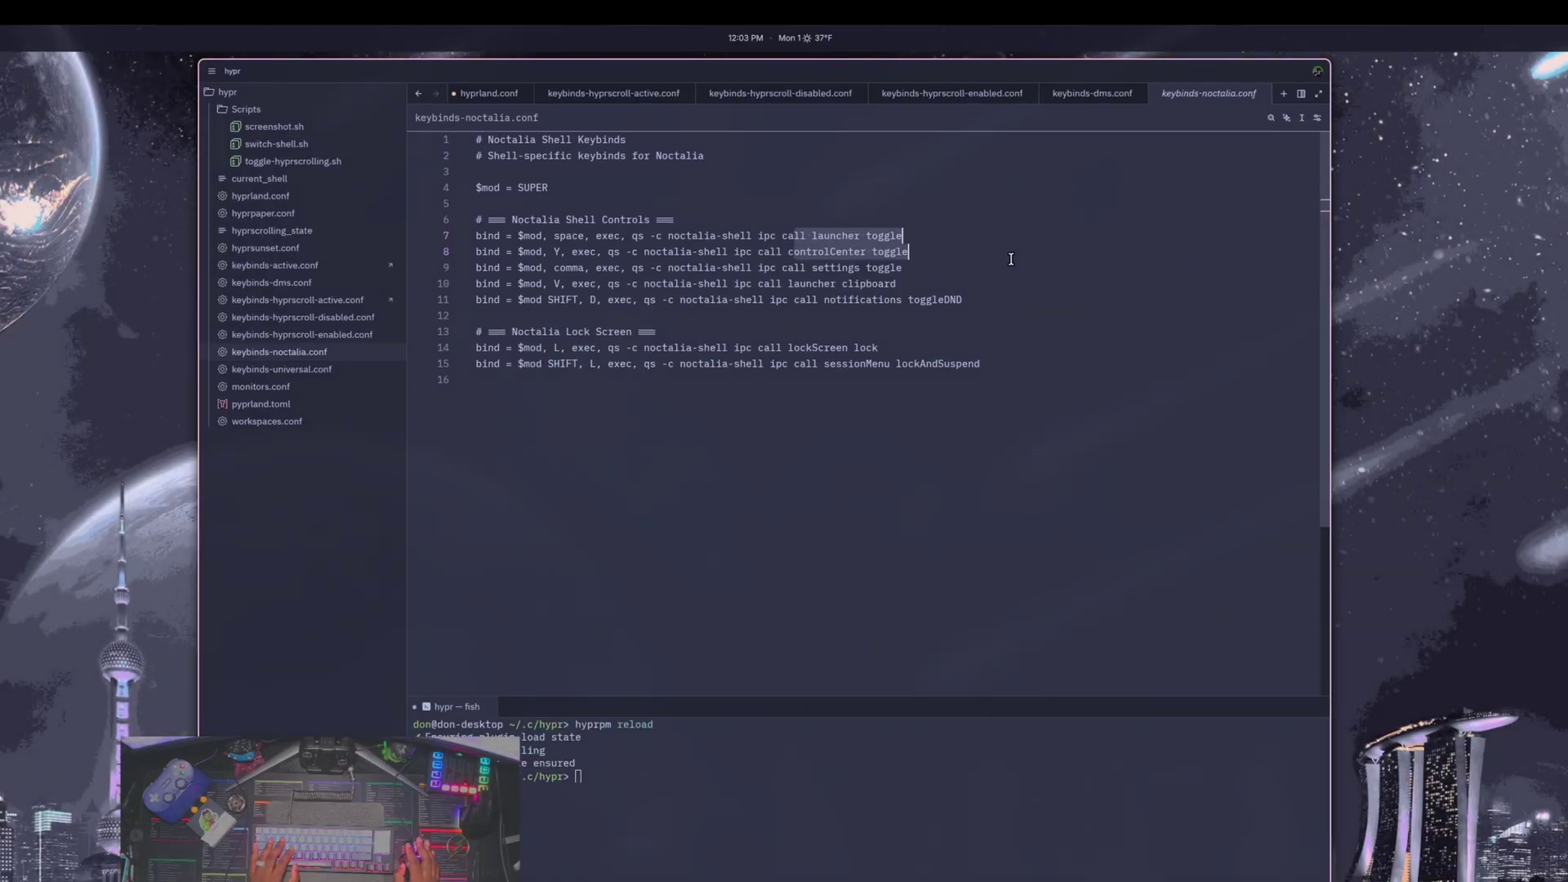
left_click(1002, 329)
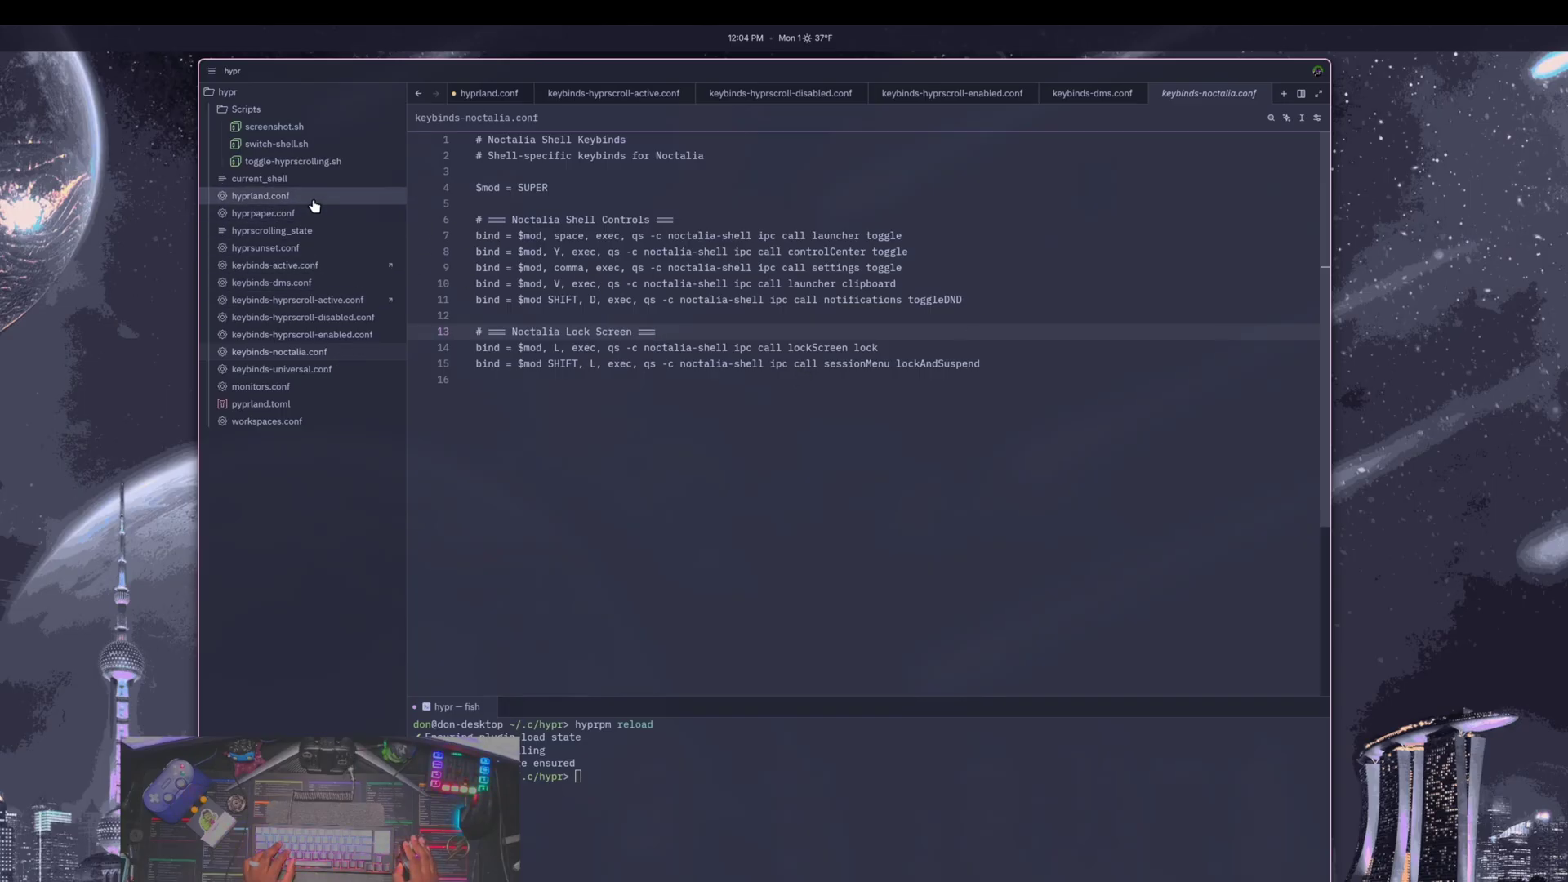
Step: Open hyprland.conf at its STARTUP APPS section and highlight the pypr entry
left_click(313, 204)
scroll(915, 339, "up", 4)
left_click(585, 392)
left_click_drag(588, 380, 507, 380)
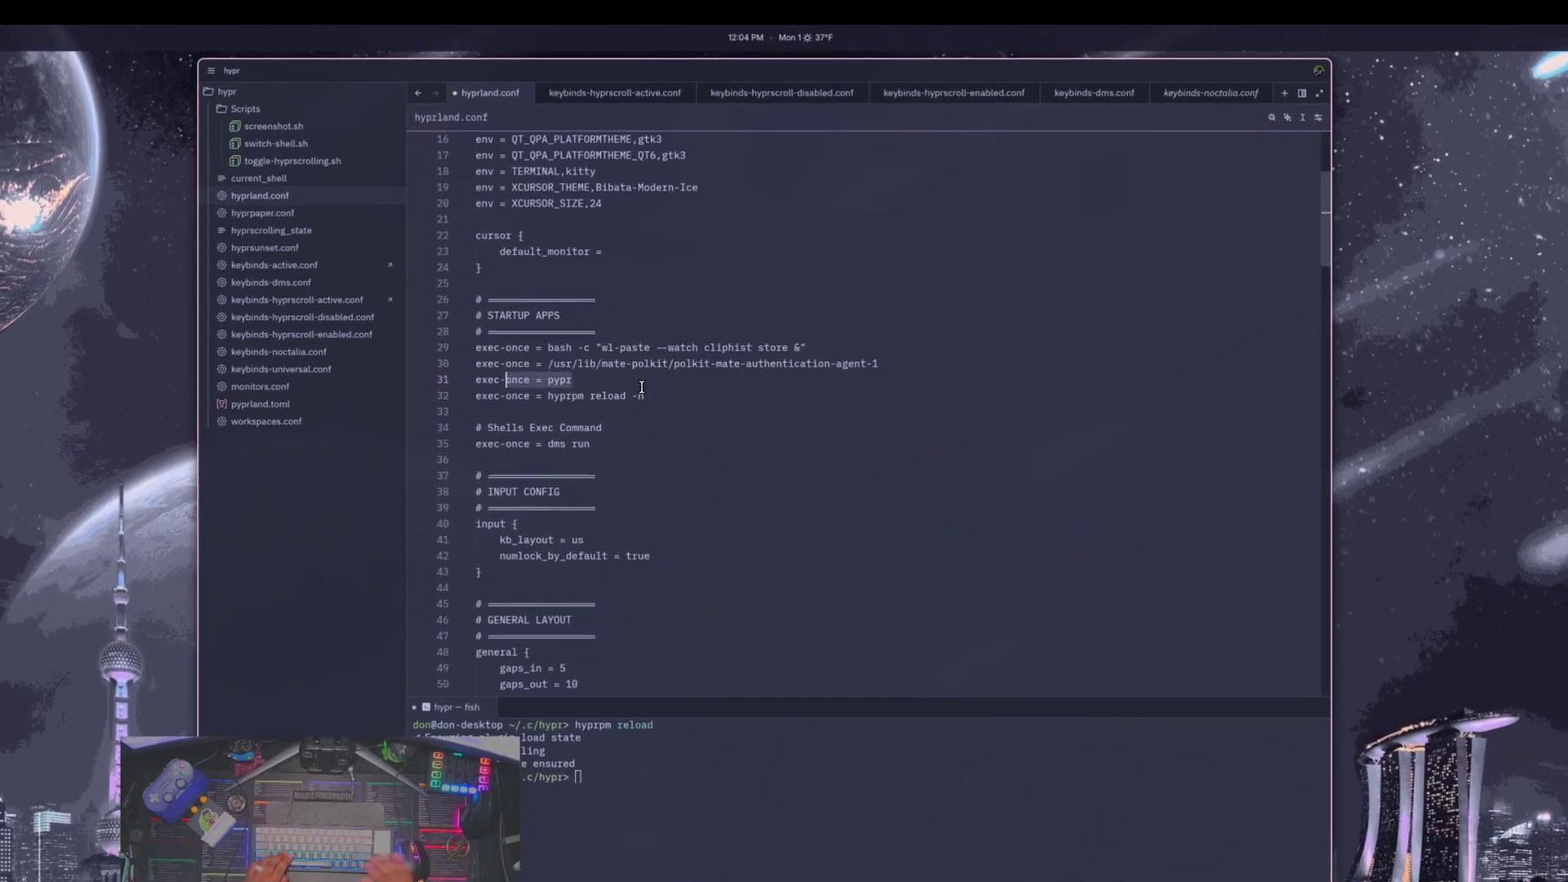
Step: Open the drop-down terminal, hide and recall it, and run dcli status in it
key("super+Return")
key("super+q")
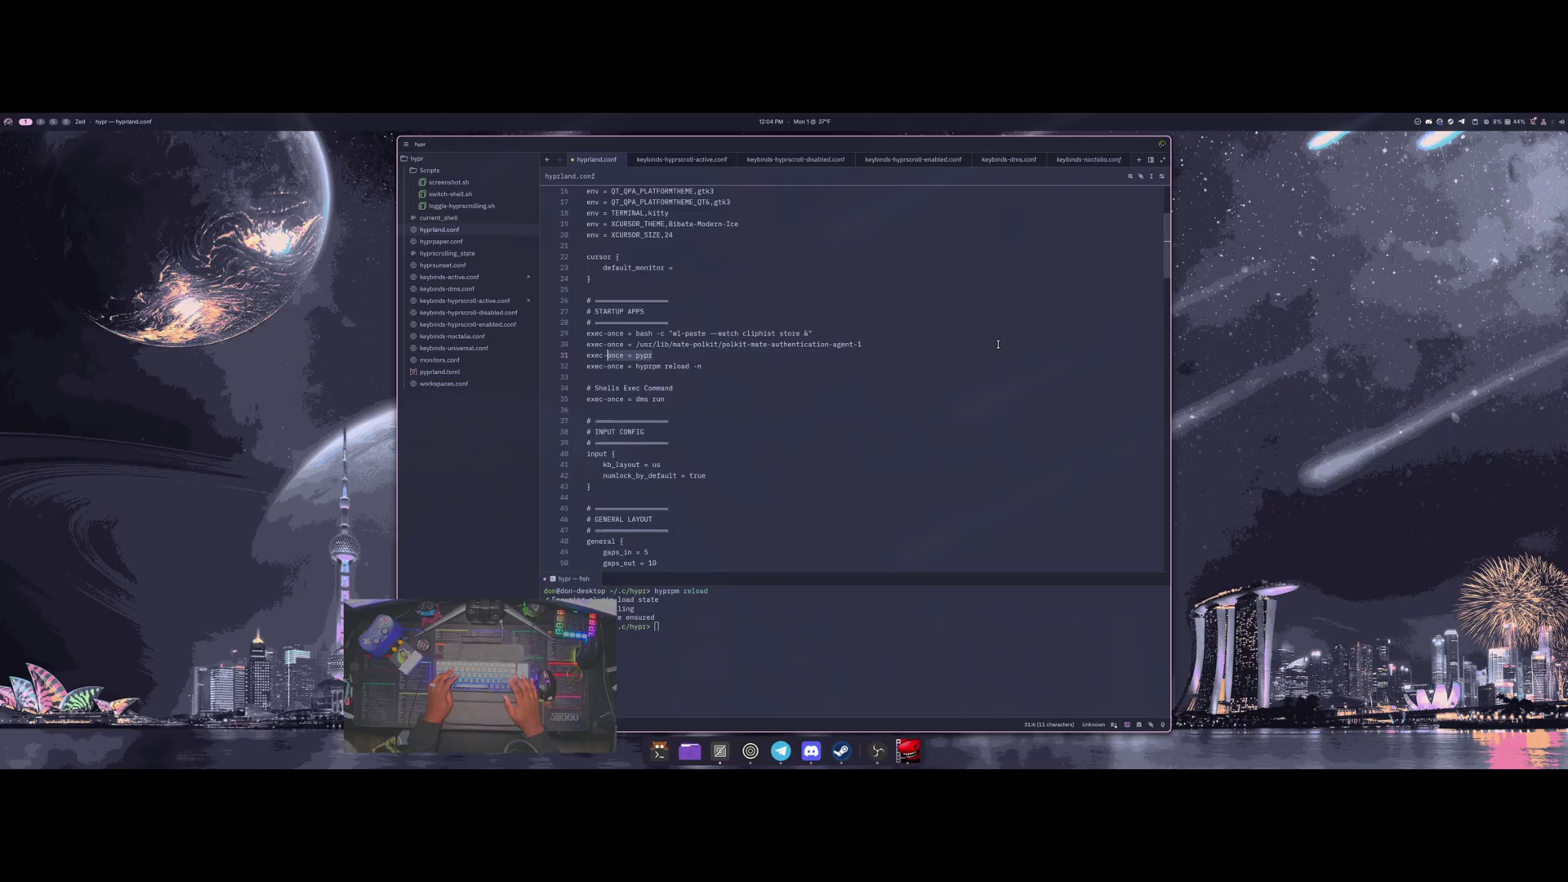
key("super+shift+Return")
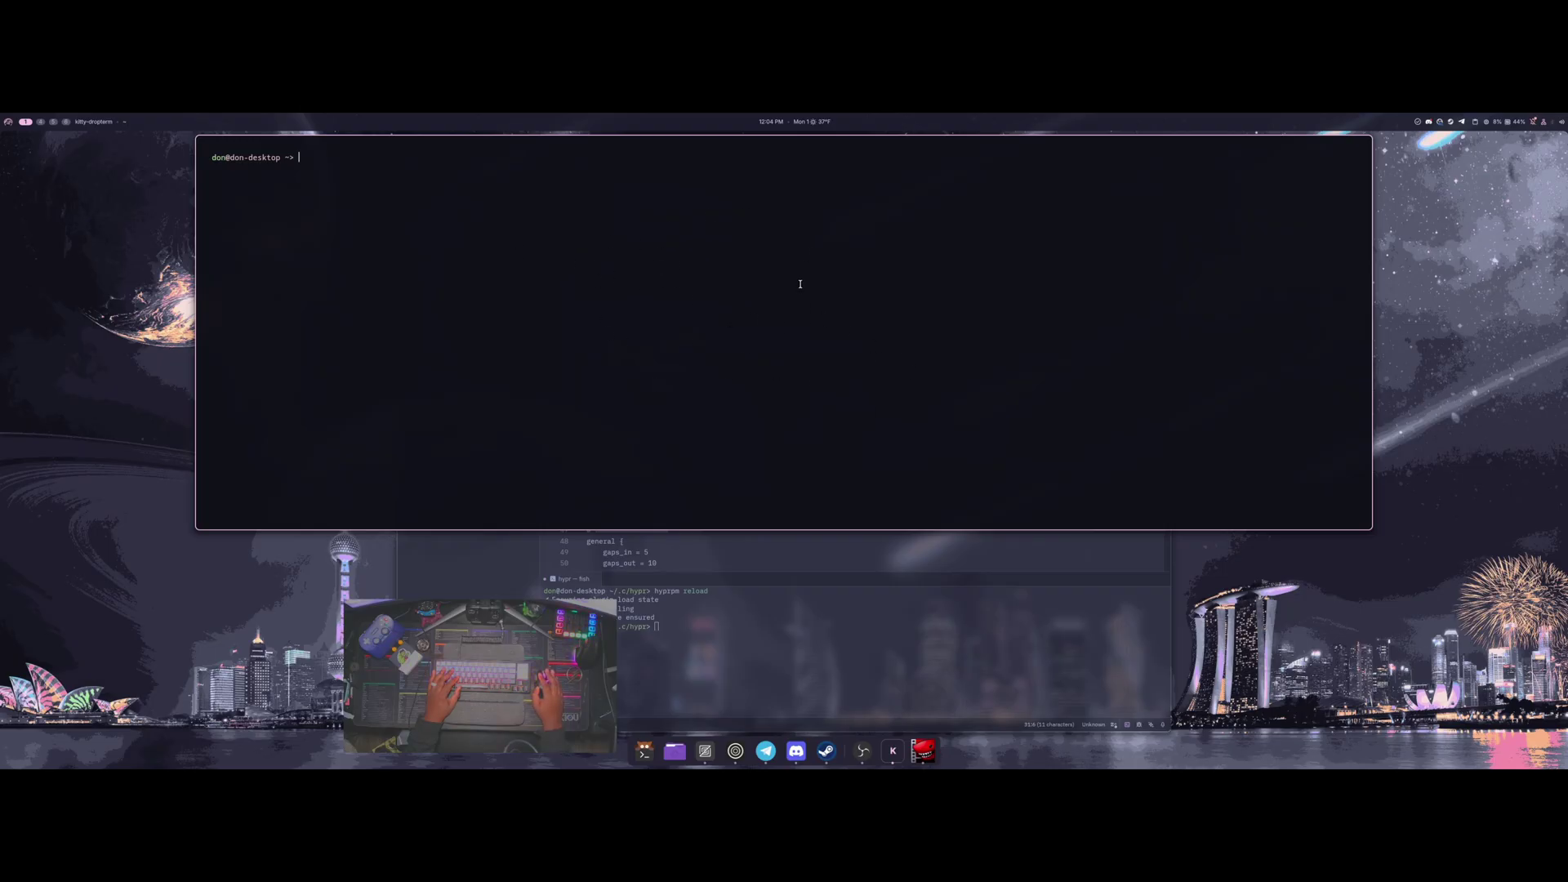
key("super+a")
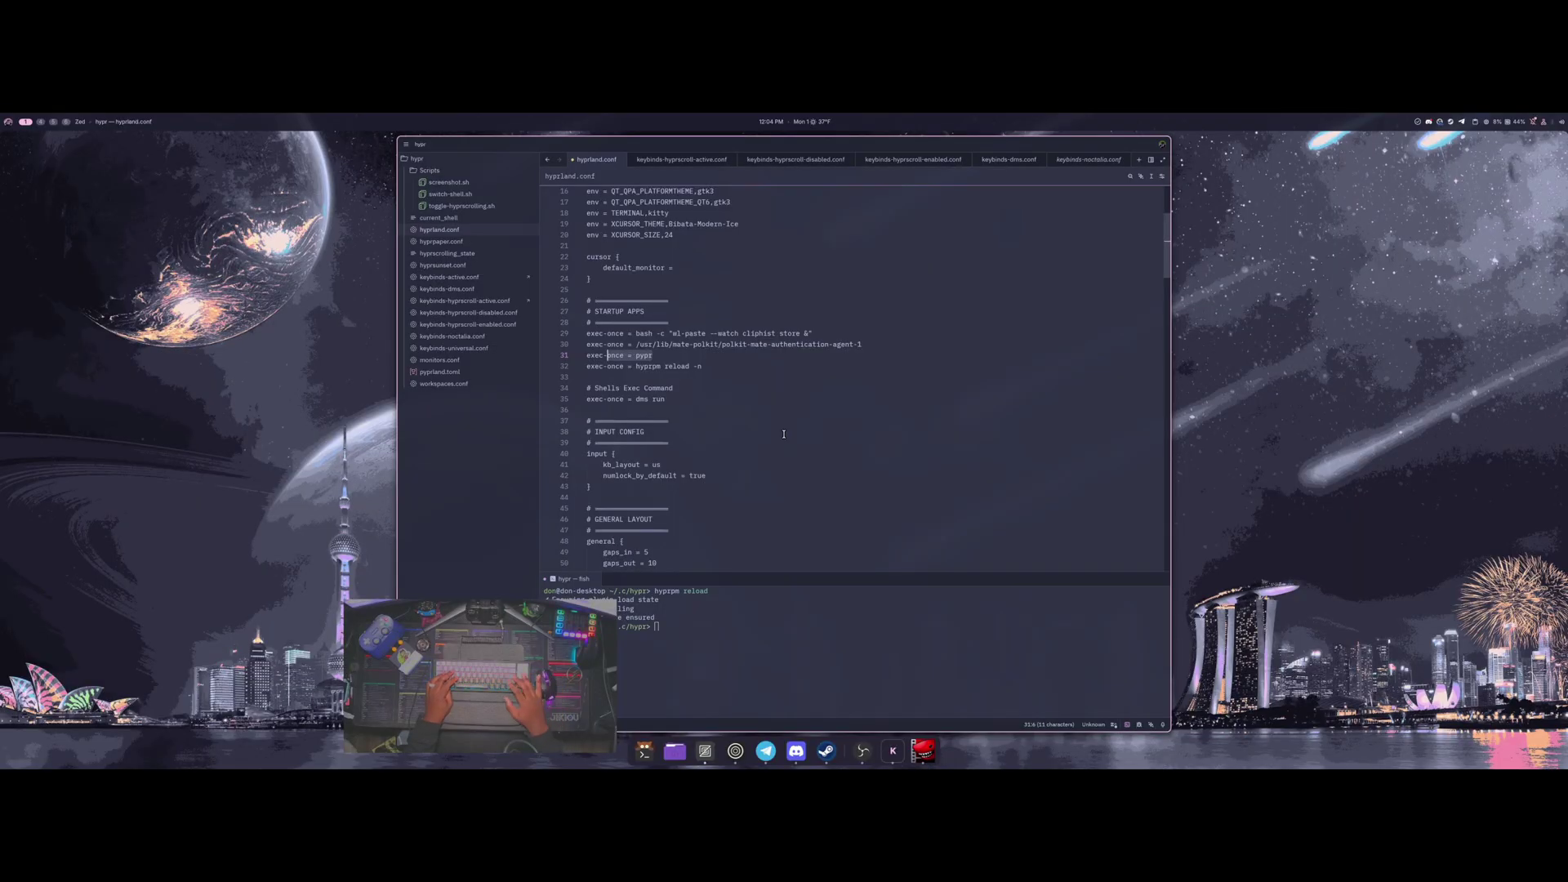
key("super+a")
type("dcl")
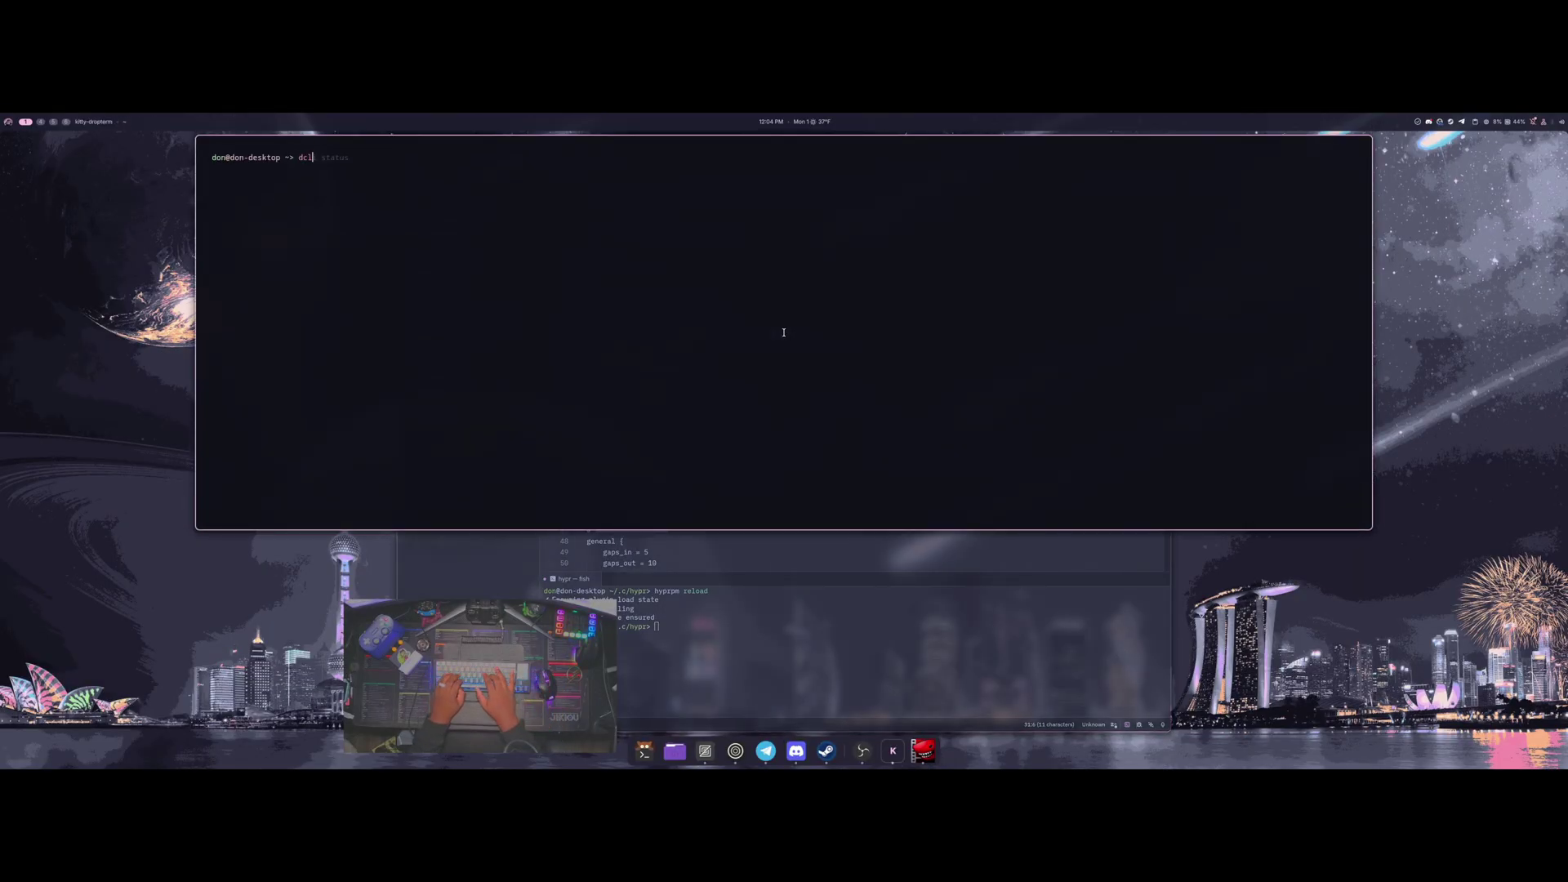
key("Right")
key("Return")
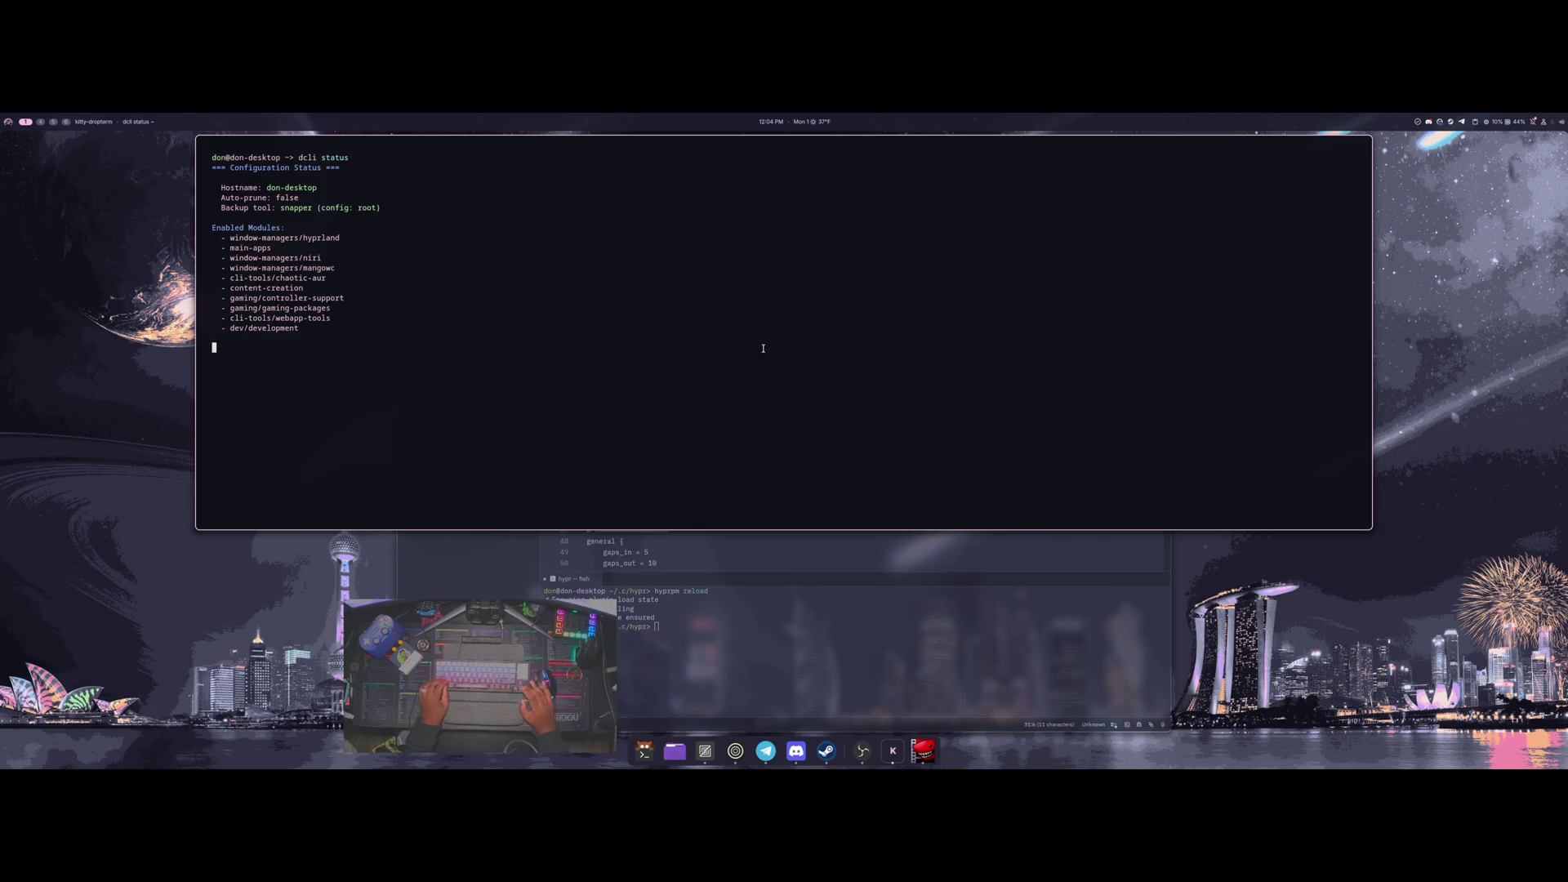
Step: Demonstrate hiding and recalling the drop-down terminal, and leave it closed with the editor in view
key("super+a")
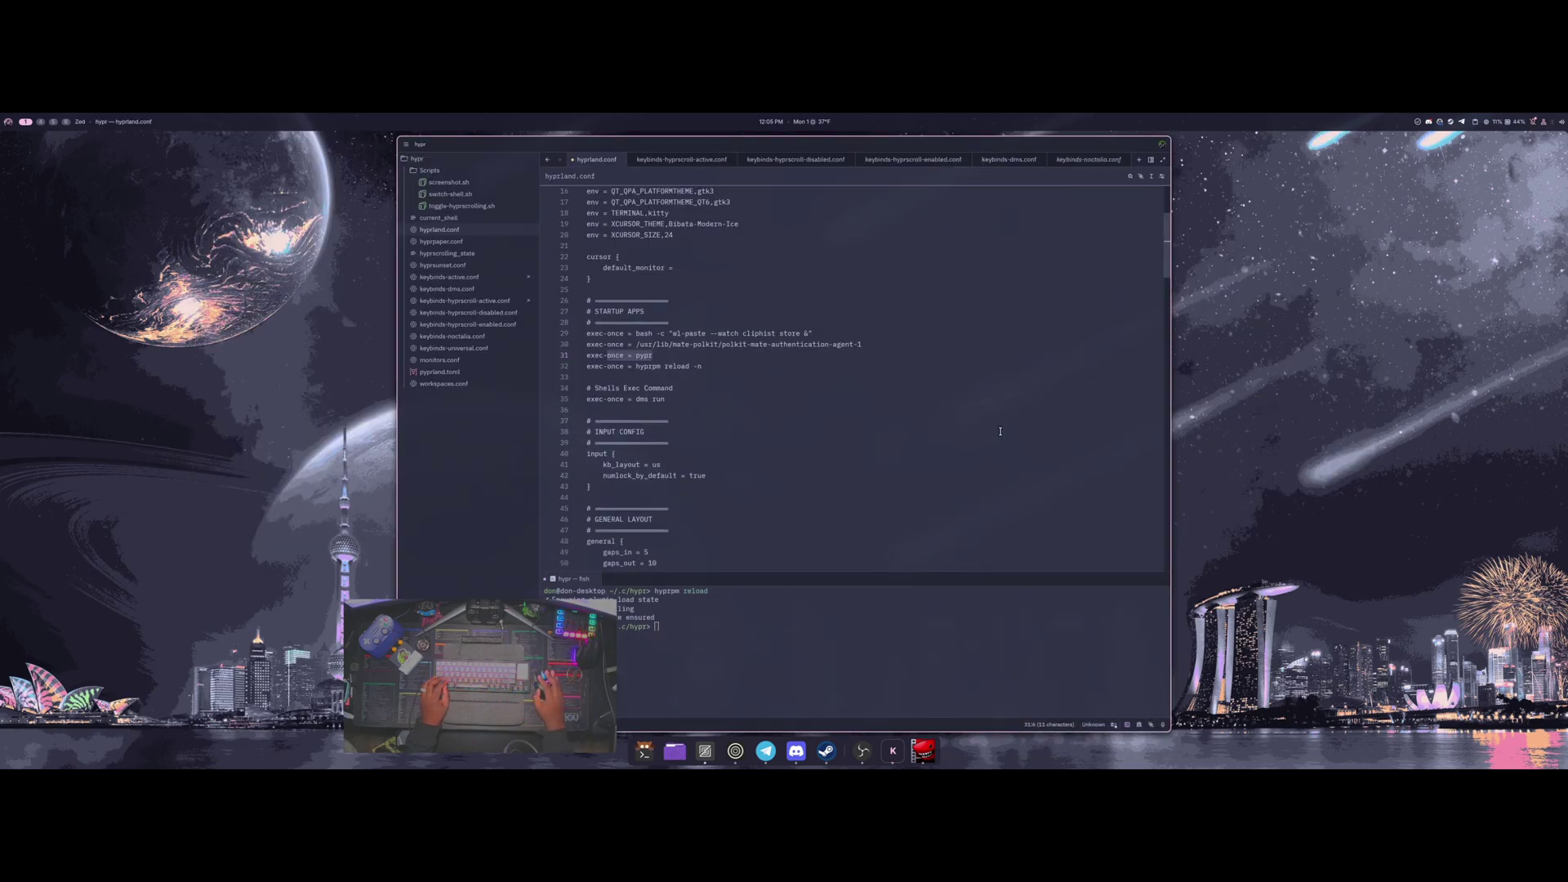
key("super+a")
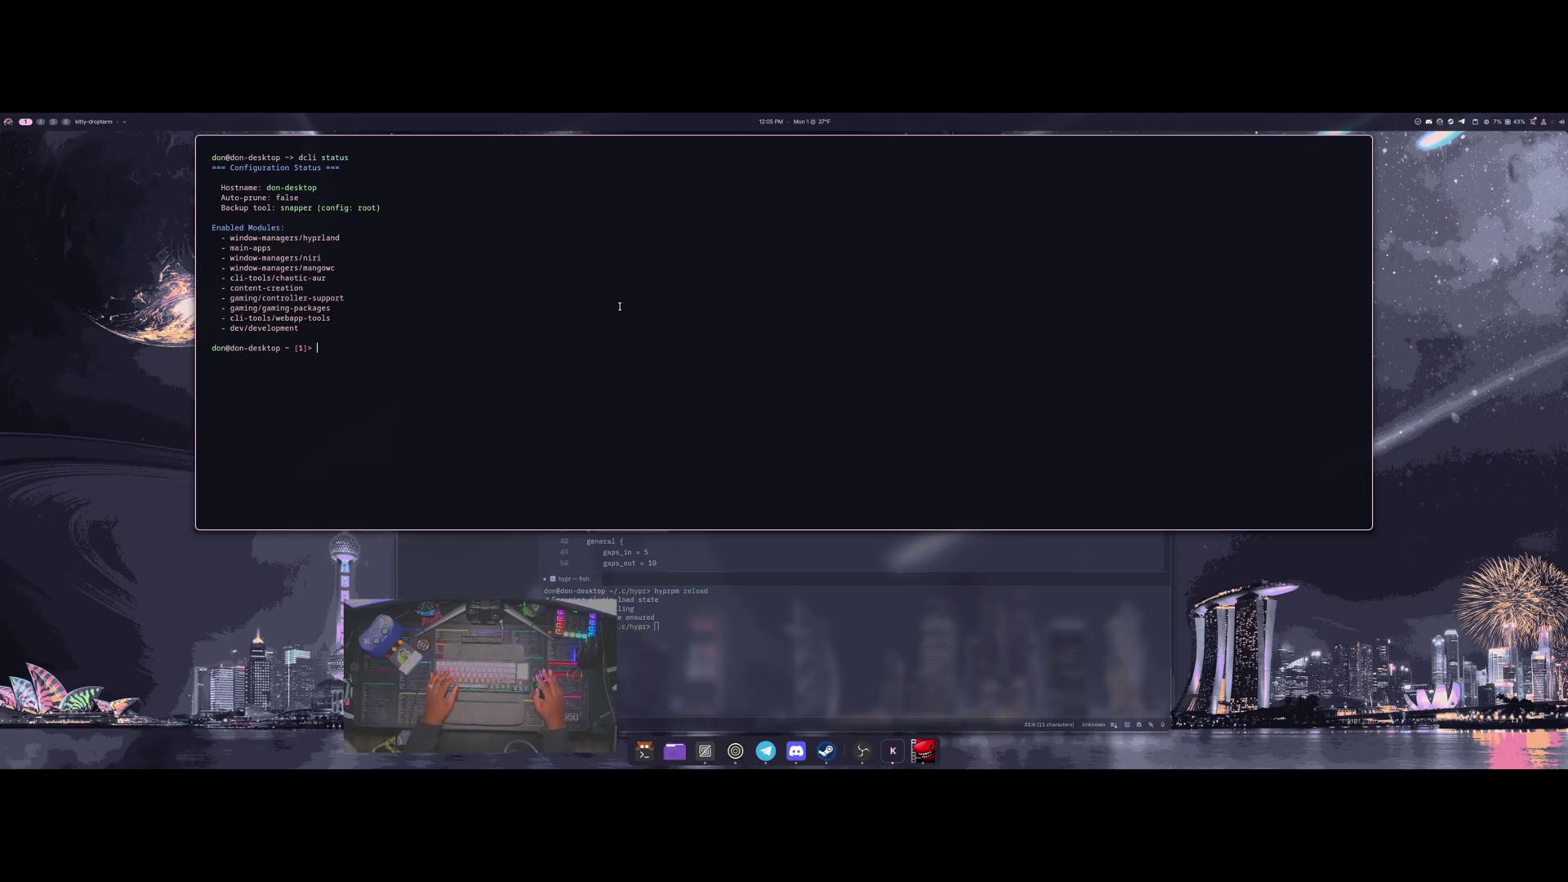
key("super+q")
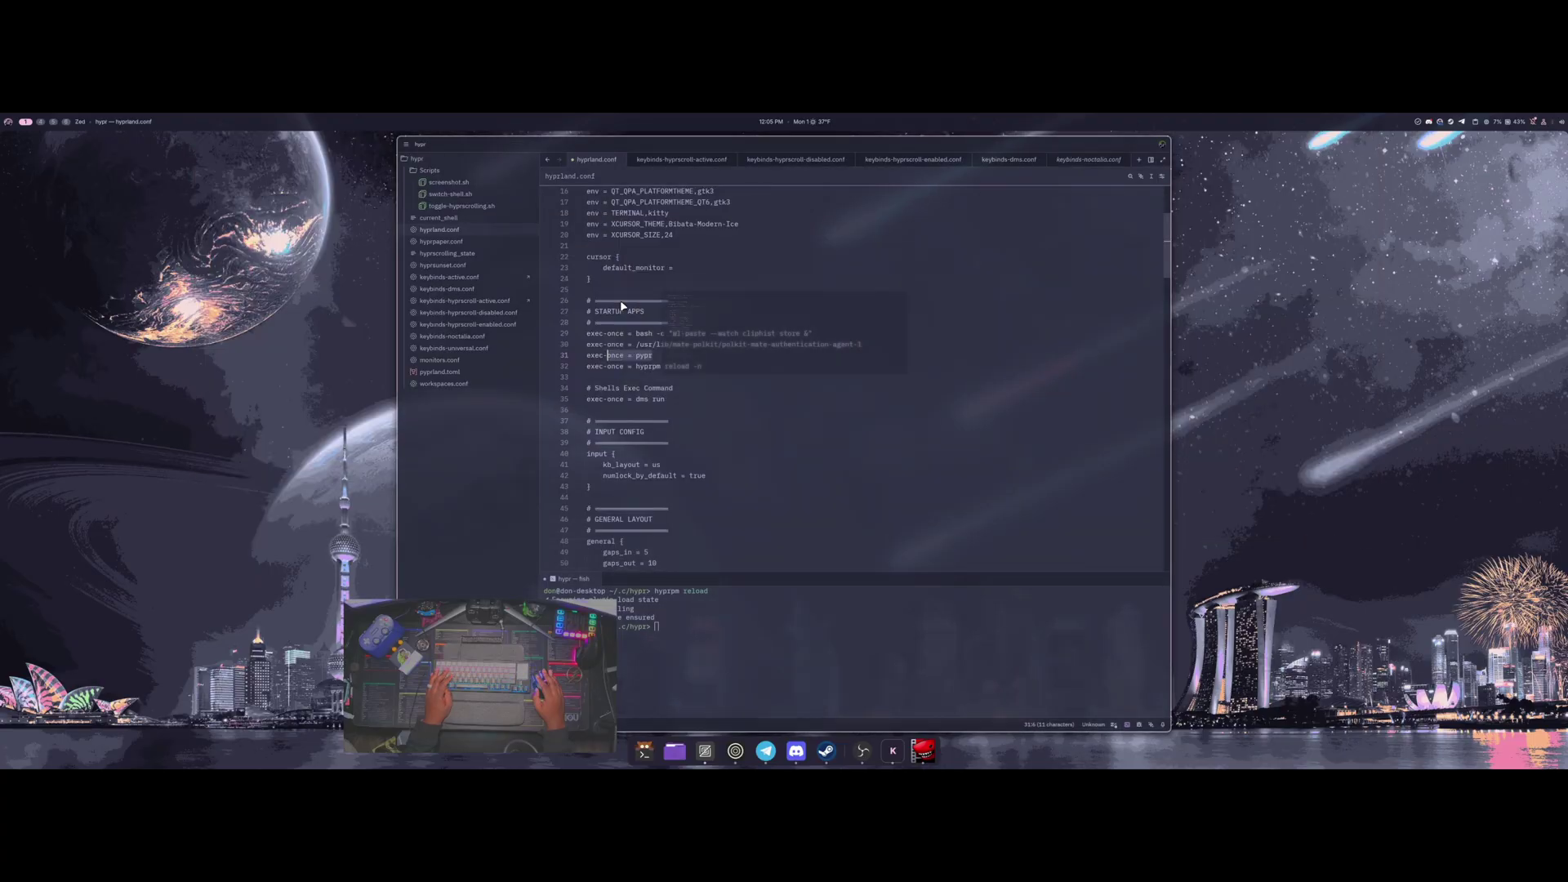
key("super+shift+Return")
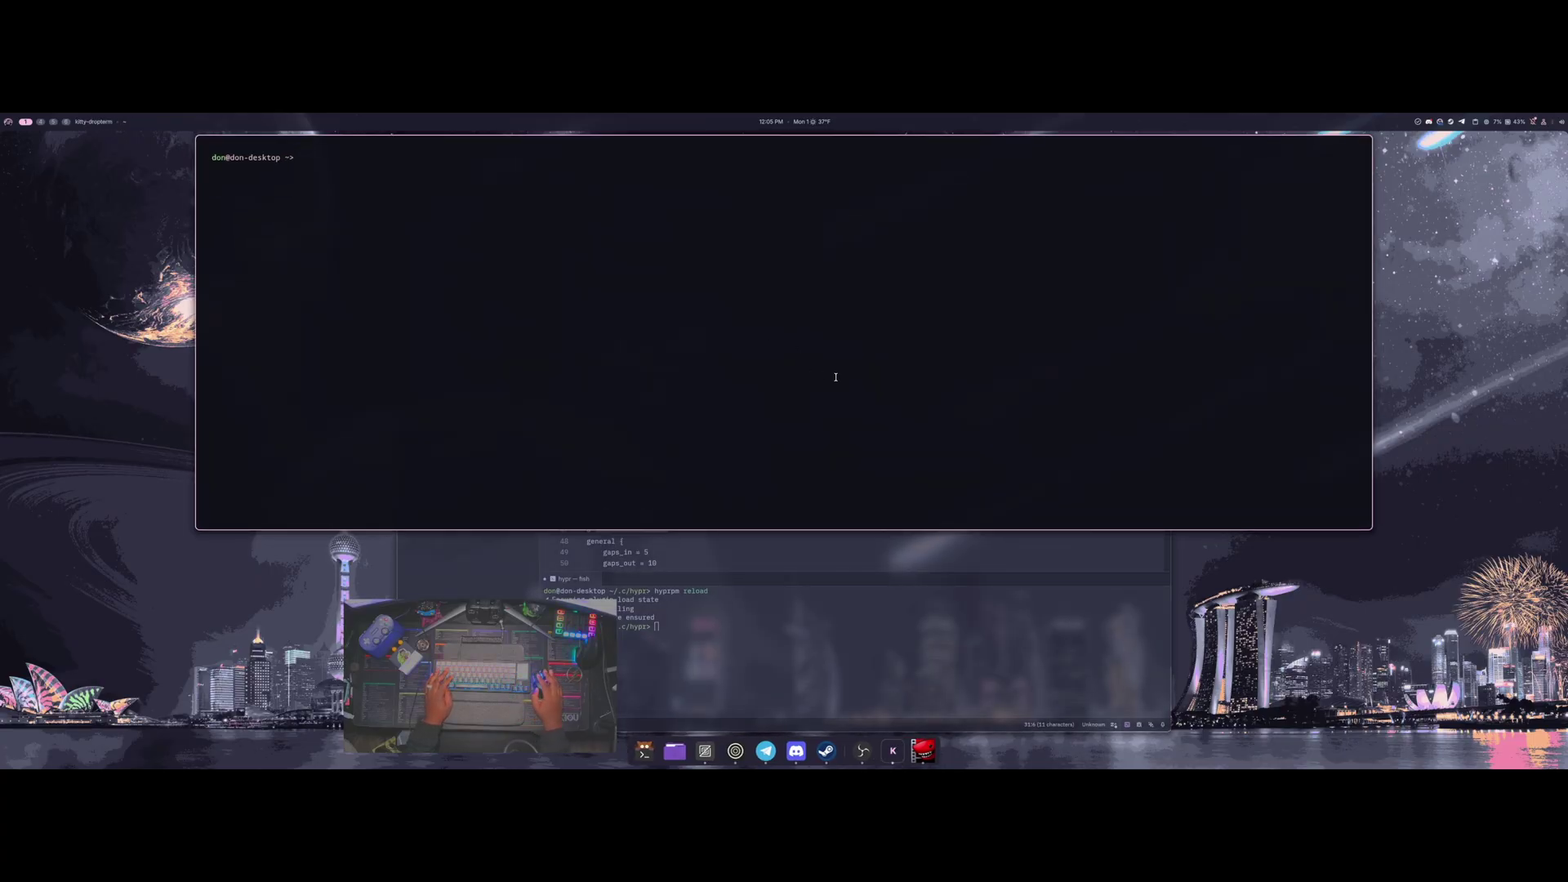
key("super+grave")
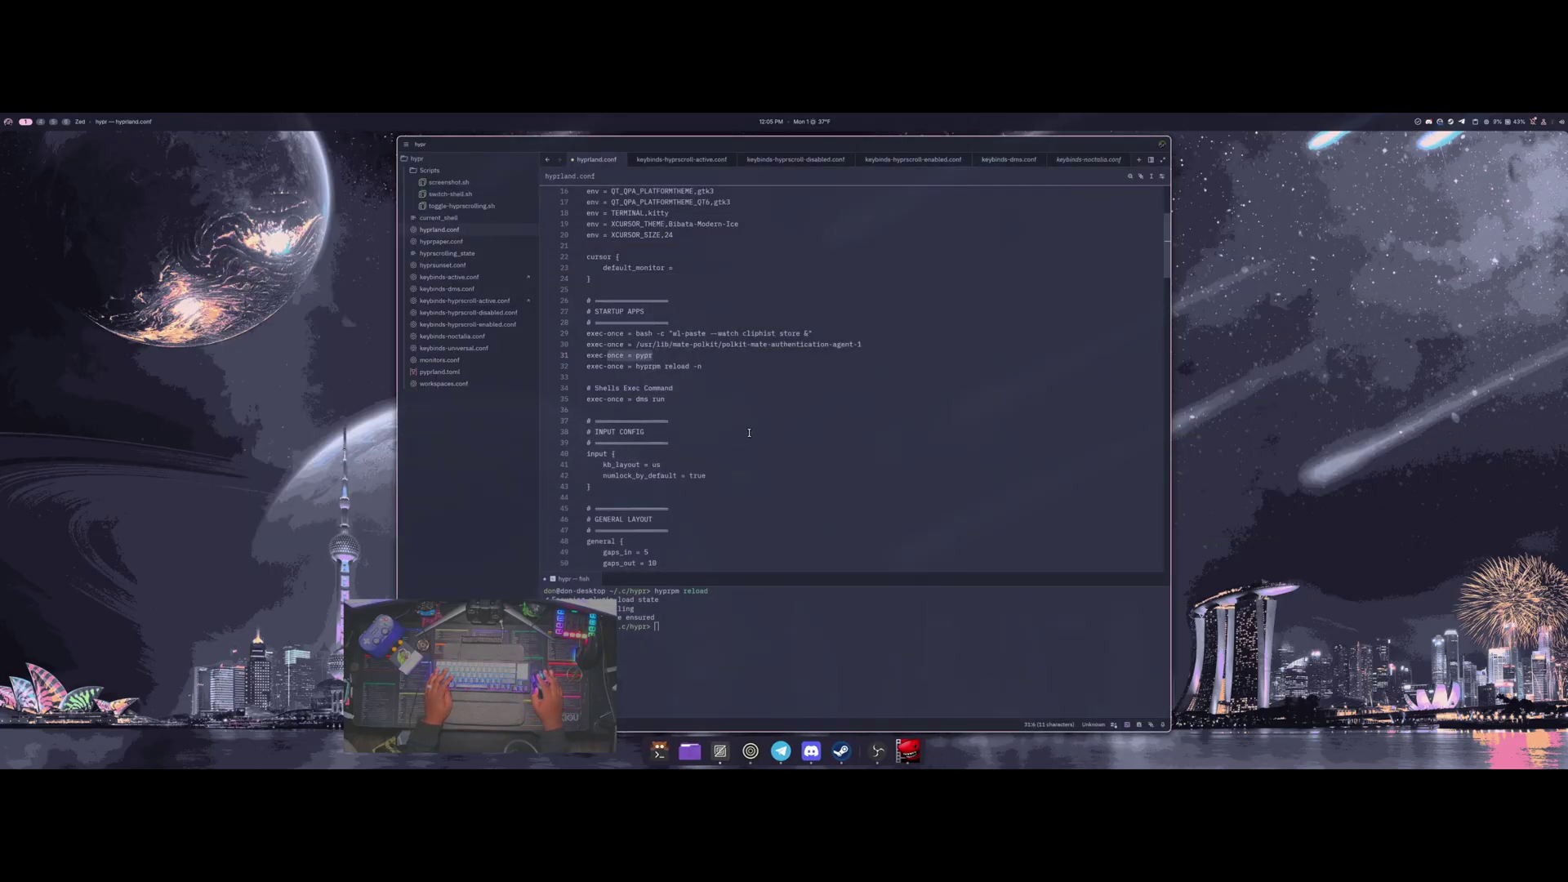
Step: Examine the exec-once = pypr line among the startup commands in hyprland.conf
left_click(722, 399)
key("Up")
key("Up")
key("Up")
key("Up")
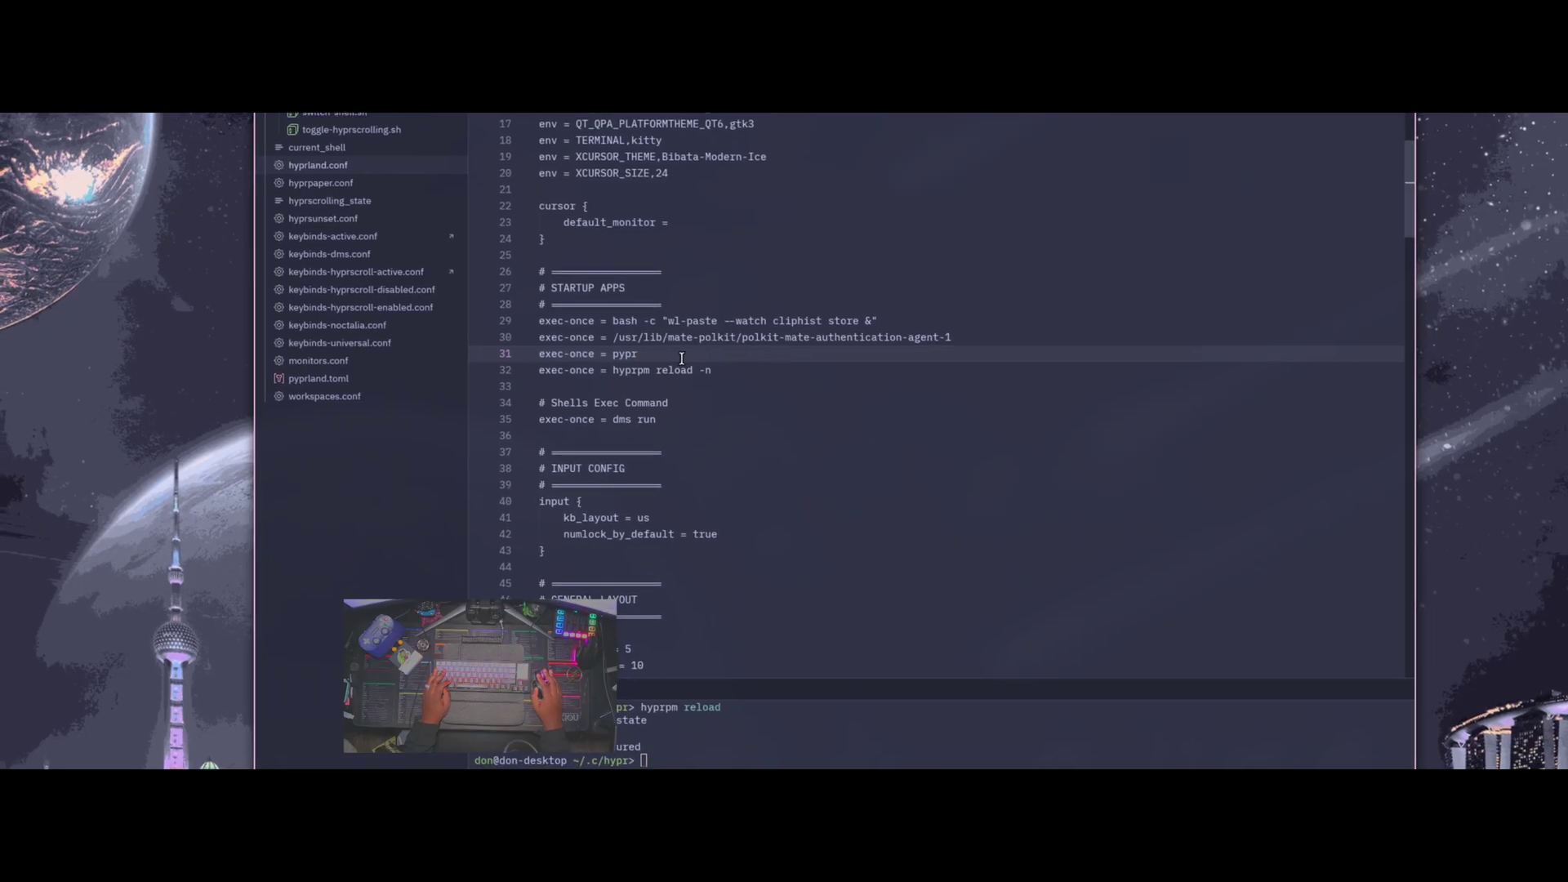
left_click_drag(656, 355, 541, 354)
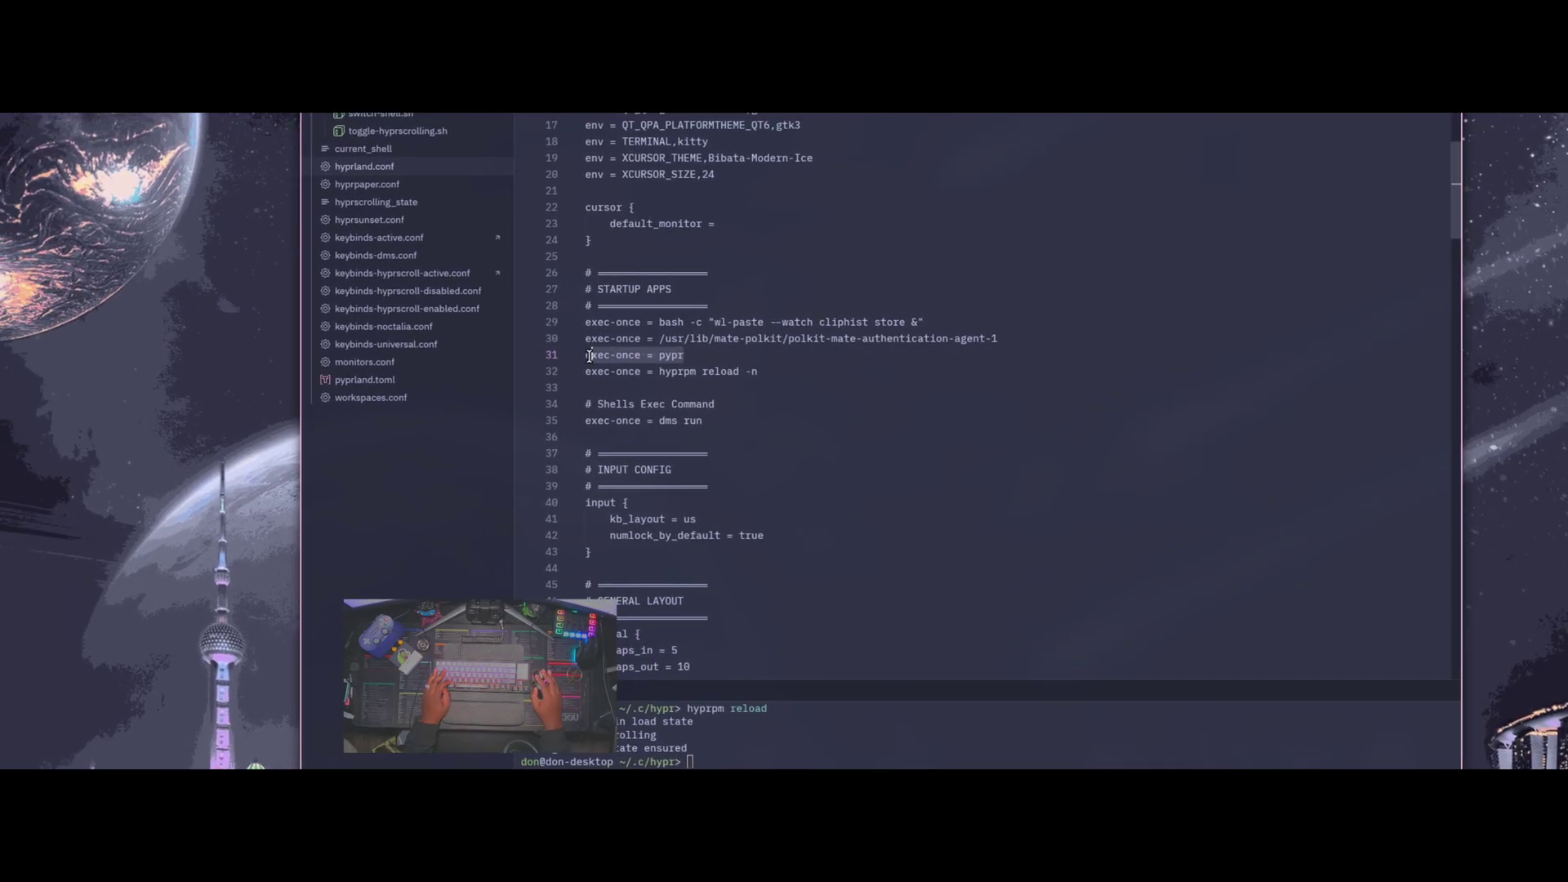
left_click(698, 356)
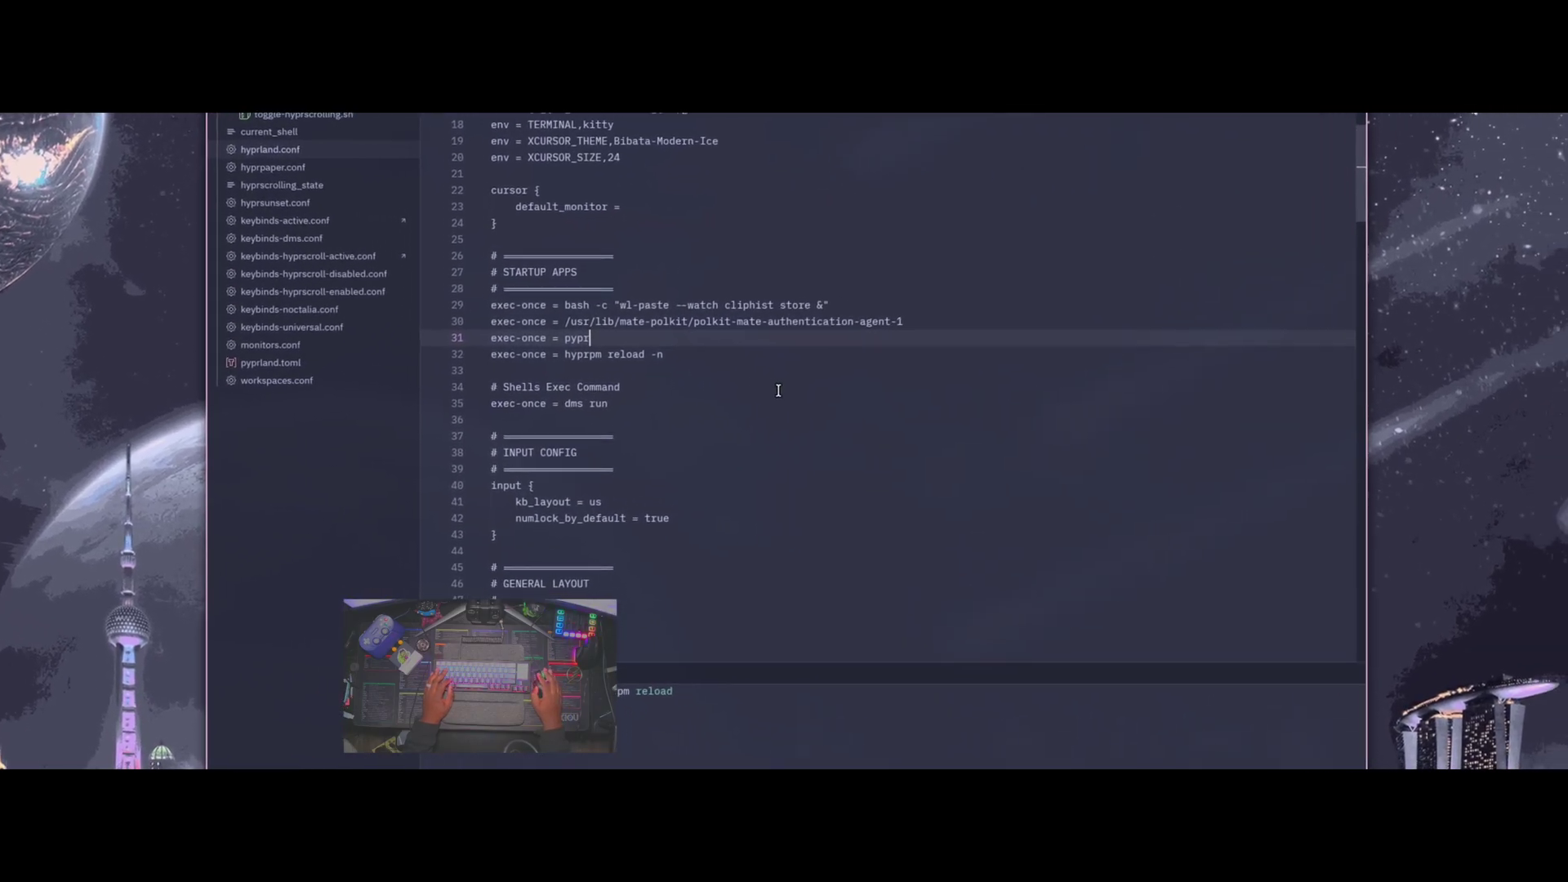
Step: Examine the general layout, decoration and animations sections of hyprland.conf, including the individual animation entries
scroll(781, 378, "down", 5)
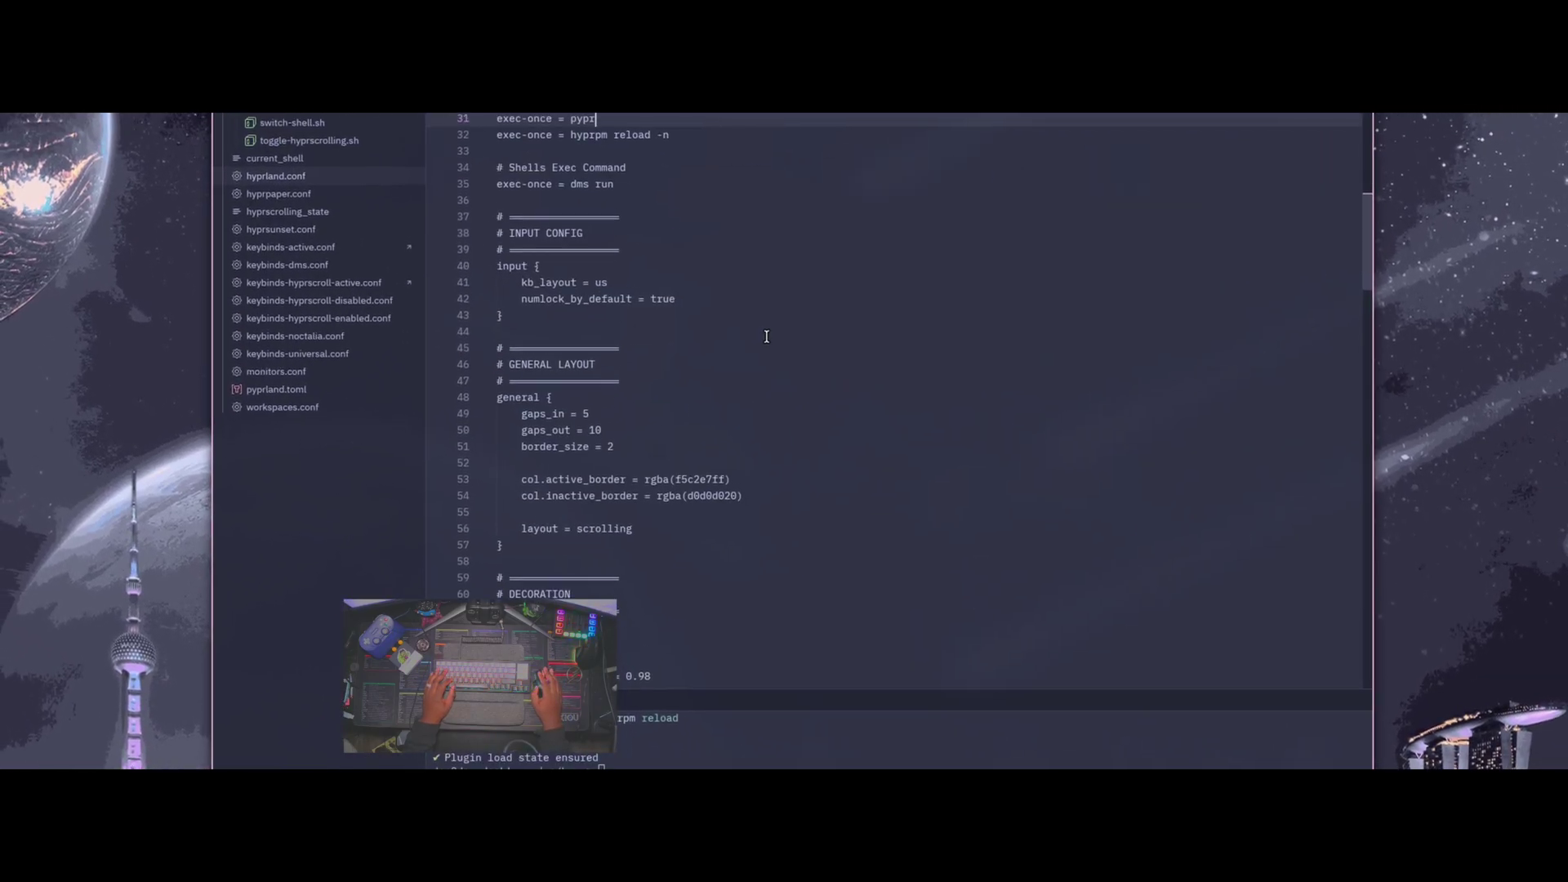
scroll(789, 270, "down", 2)
scroll(784, 291, "down", 1)
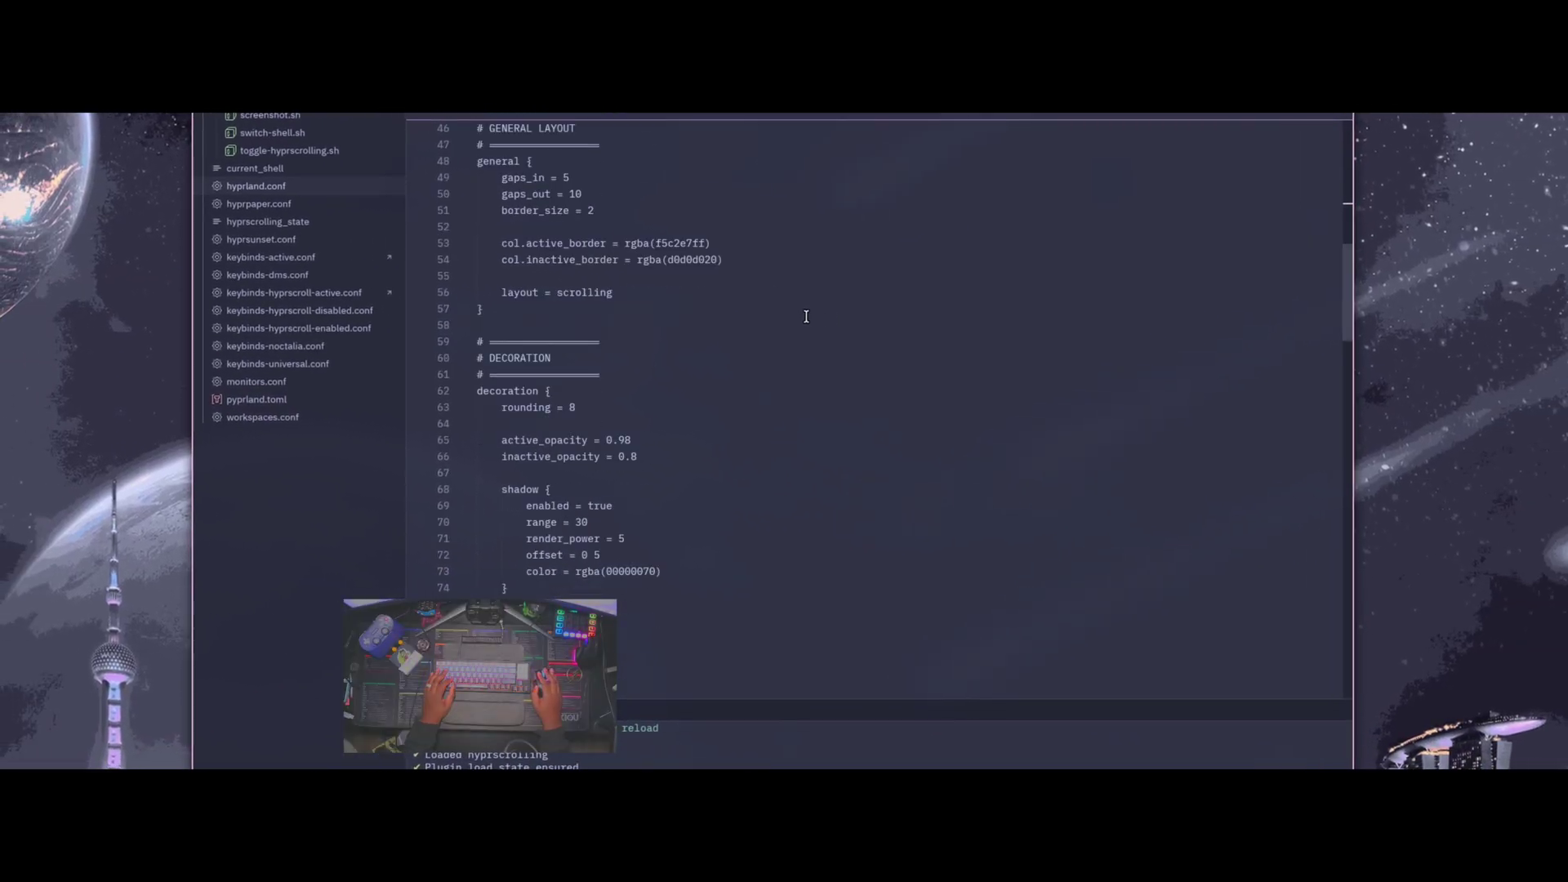
scroll(931, 244, "up", 1)
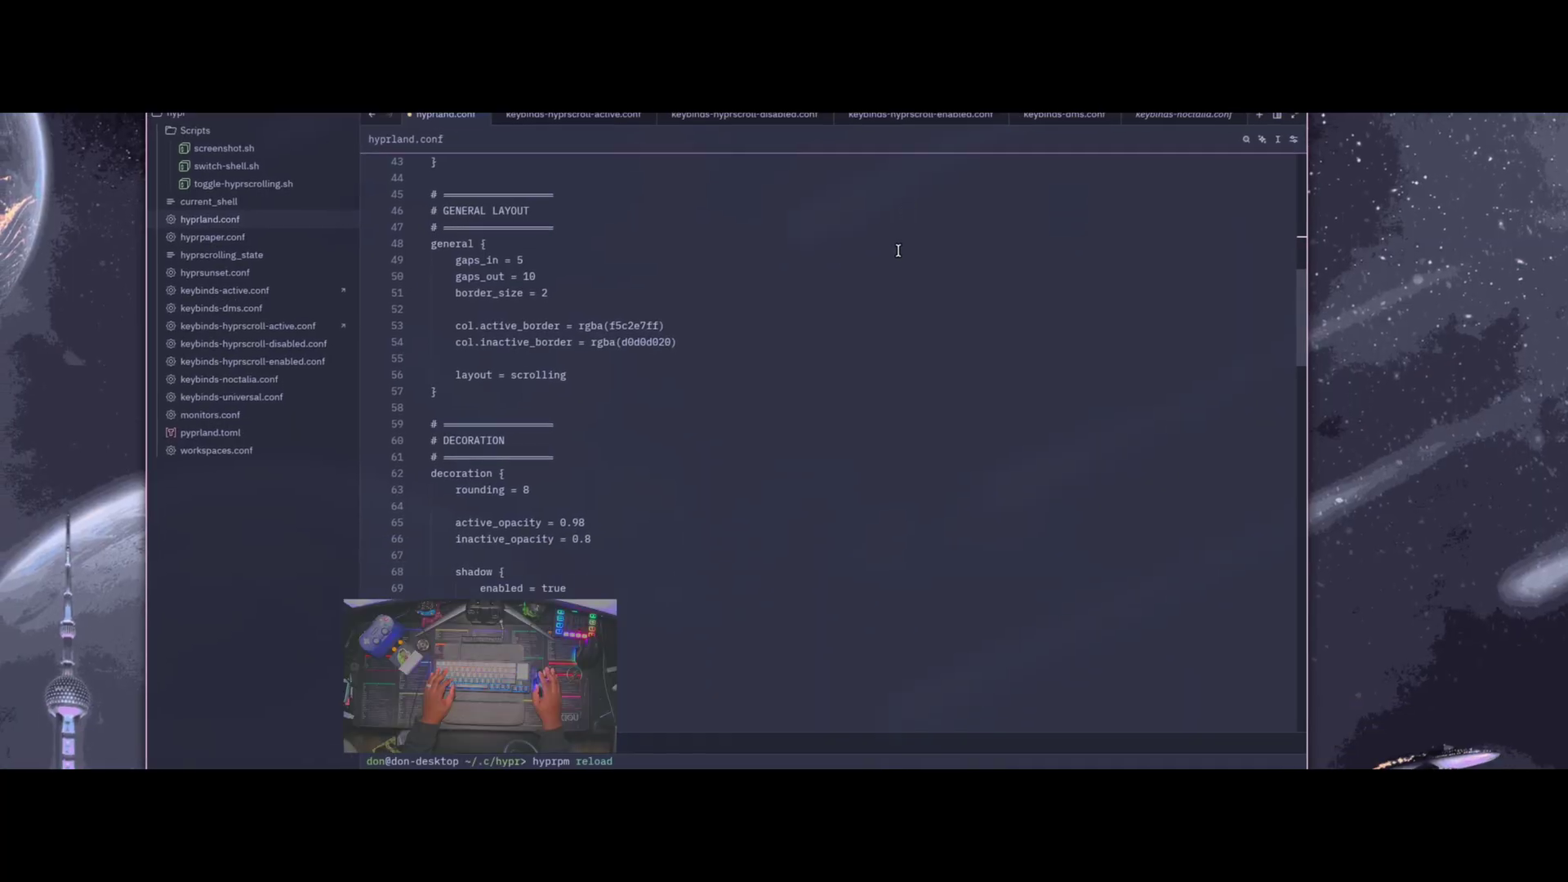
scroll(743, 429, "down", 6)
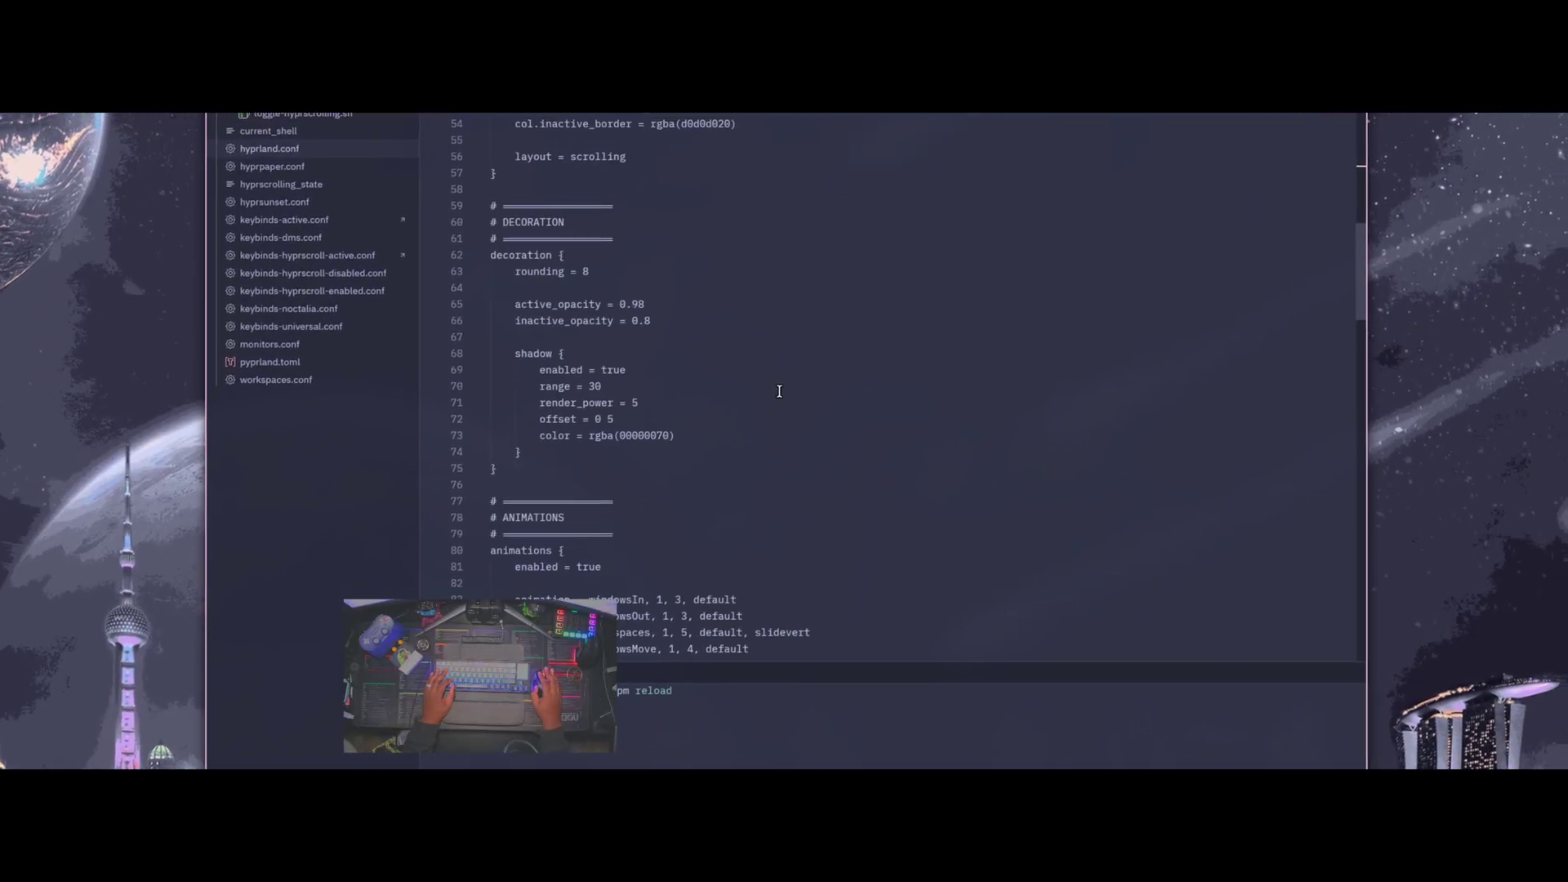
scroll(779, 391, "down", 2)
left_click_drag(702, 452, 597, 358)
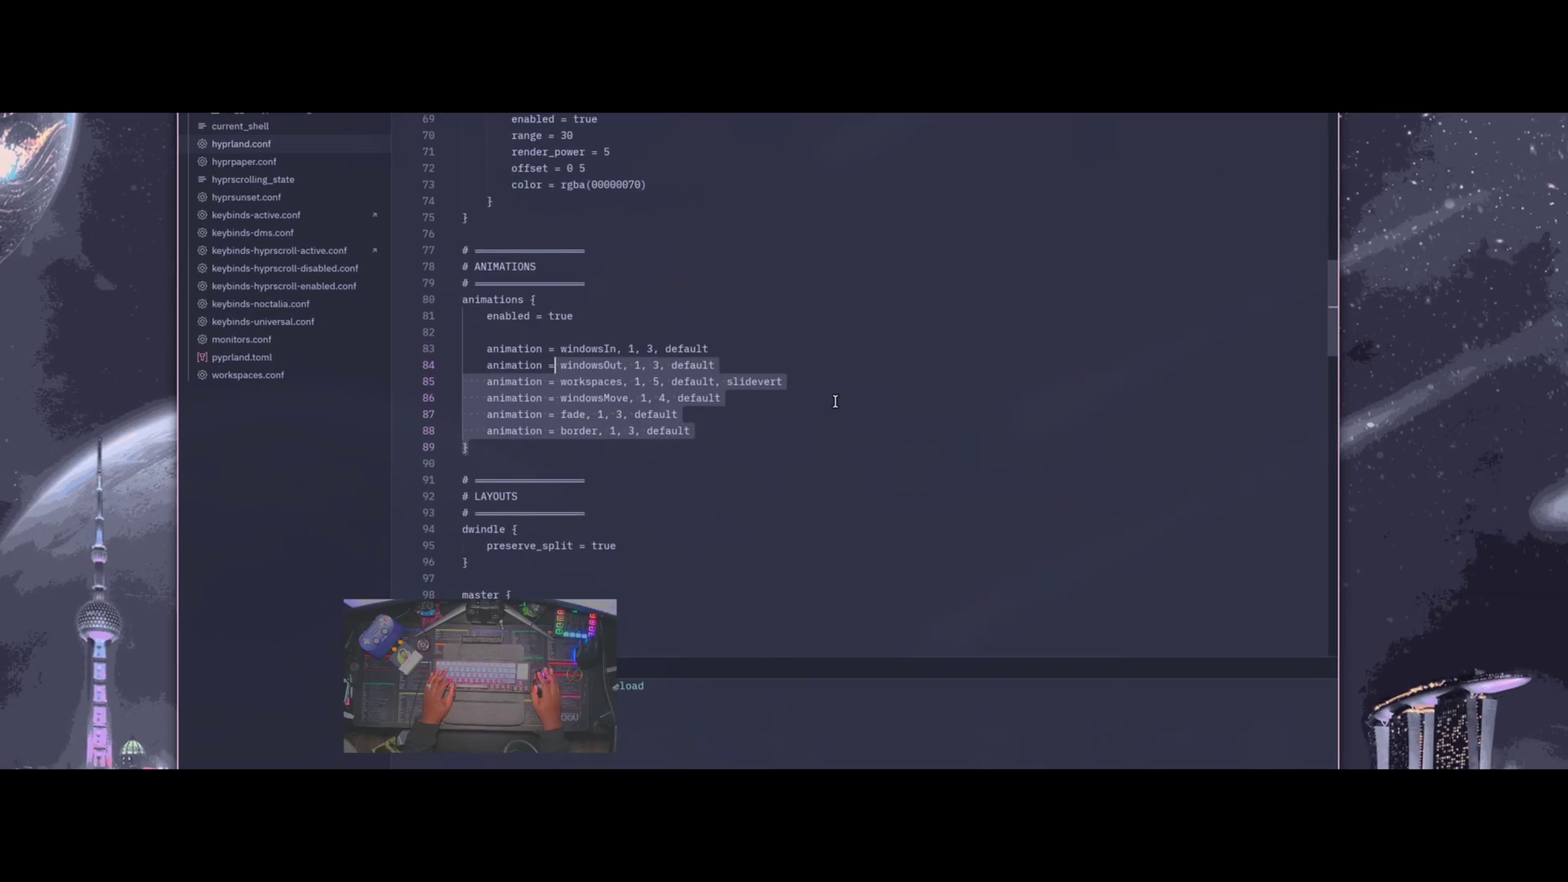
left_click(898, 399)
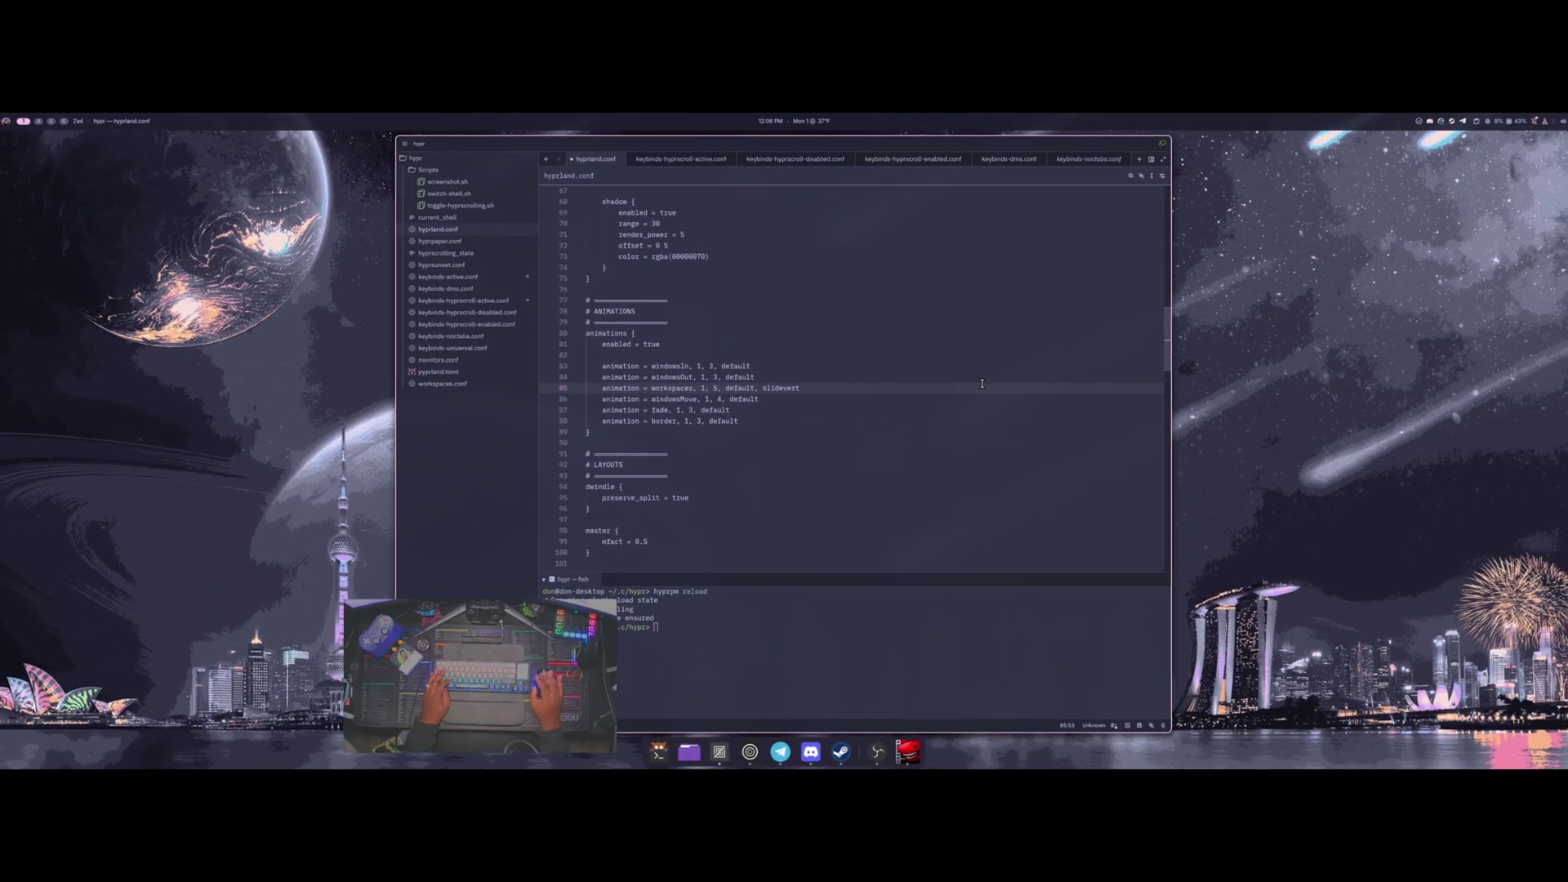
Step: Demonstrate the vertical workspace animation by visiting workspaces 4 and 5 and returning to workspace 1
key("super+4")
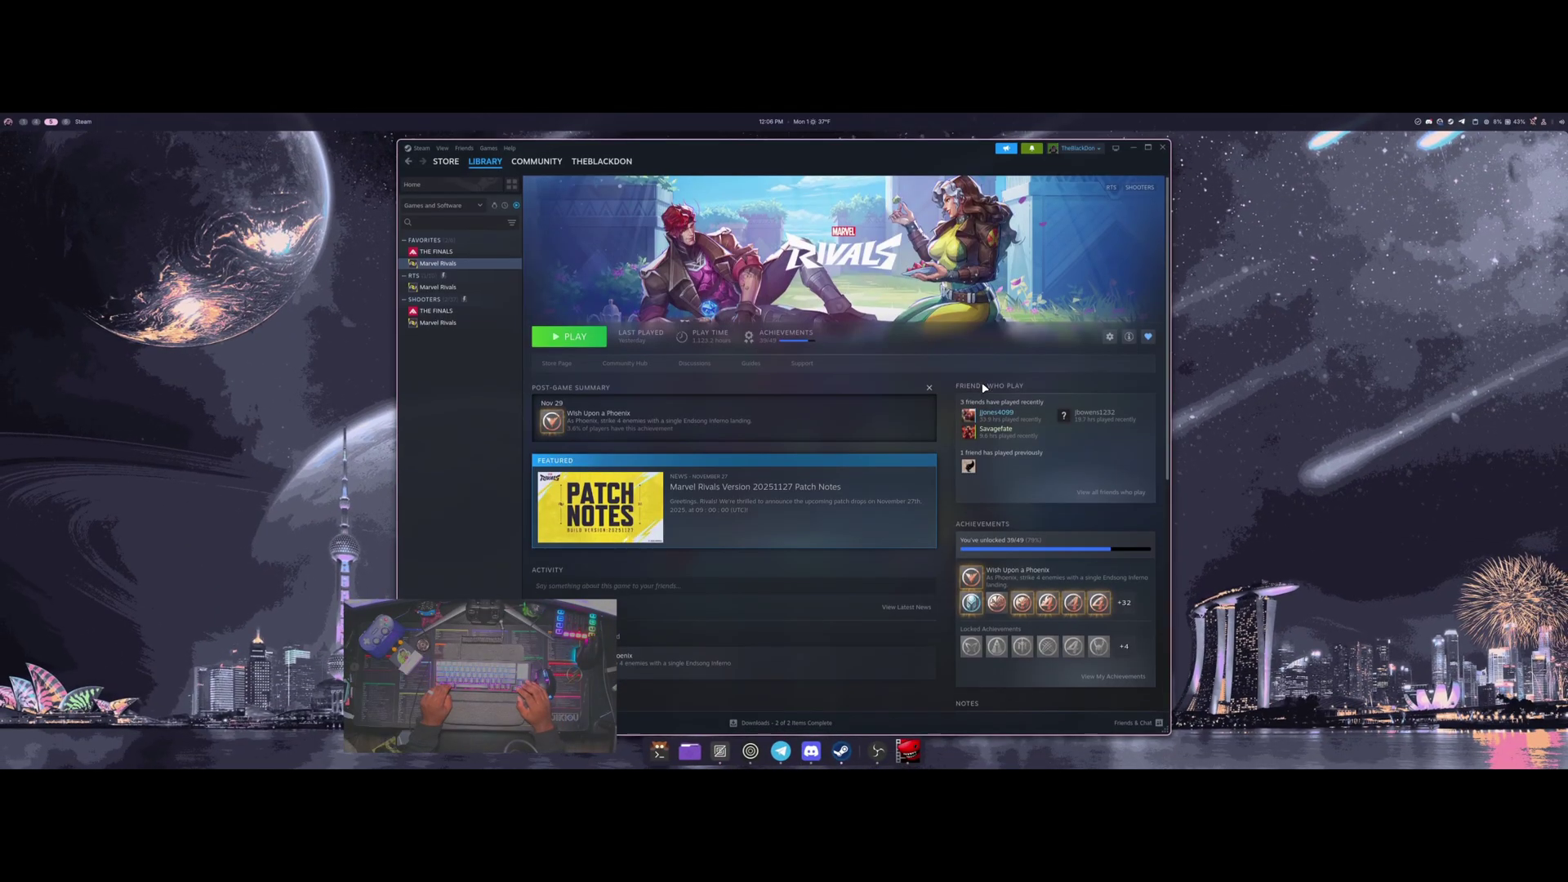
key("super+5")
key("super+1")
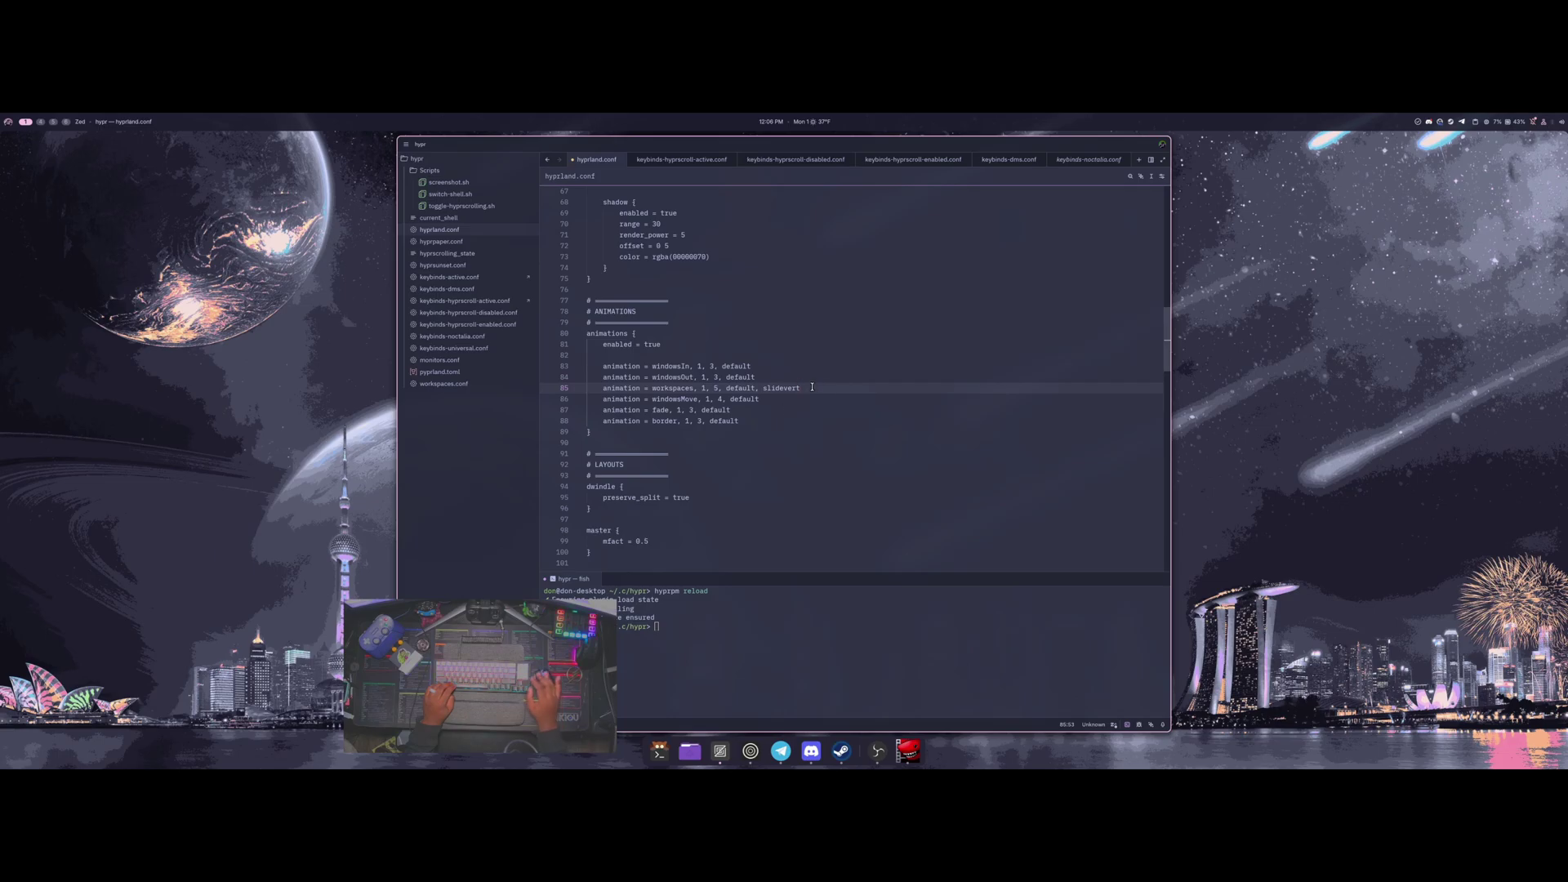
Step: Examine the misc and plugin config sections of hyprland.conf, focusing on the hyprscrolling block
scroll(713, 365, "down", 6)
scroll(713, 365, "down", 4)
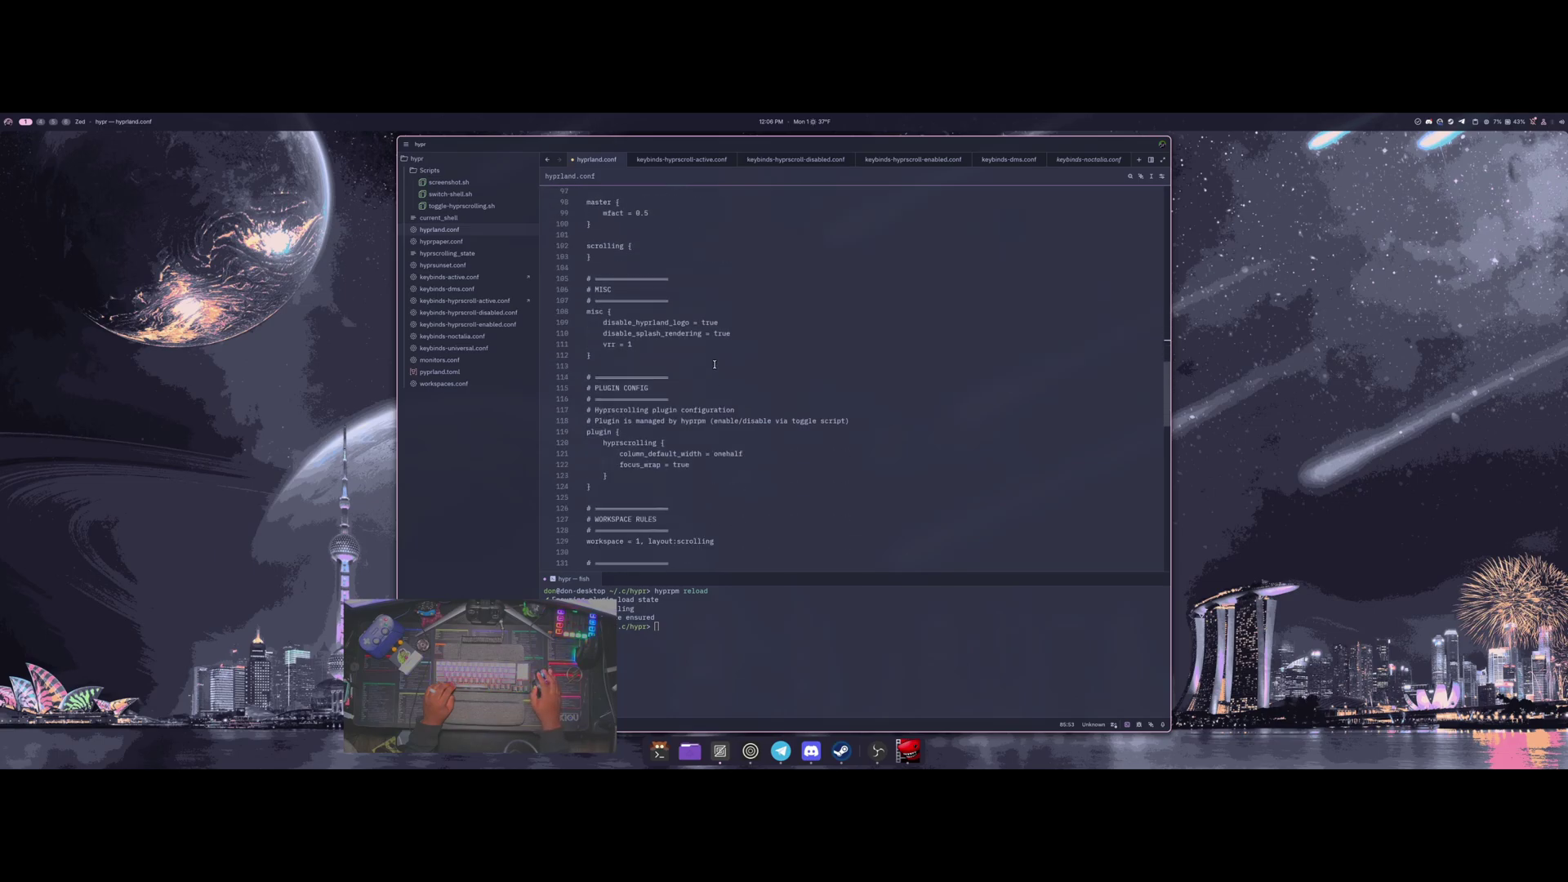
left_click_drag(721, 467, 600, 398)
left_click_drag(717, 439, 623, 398)
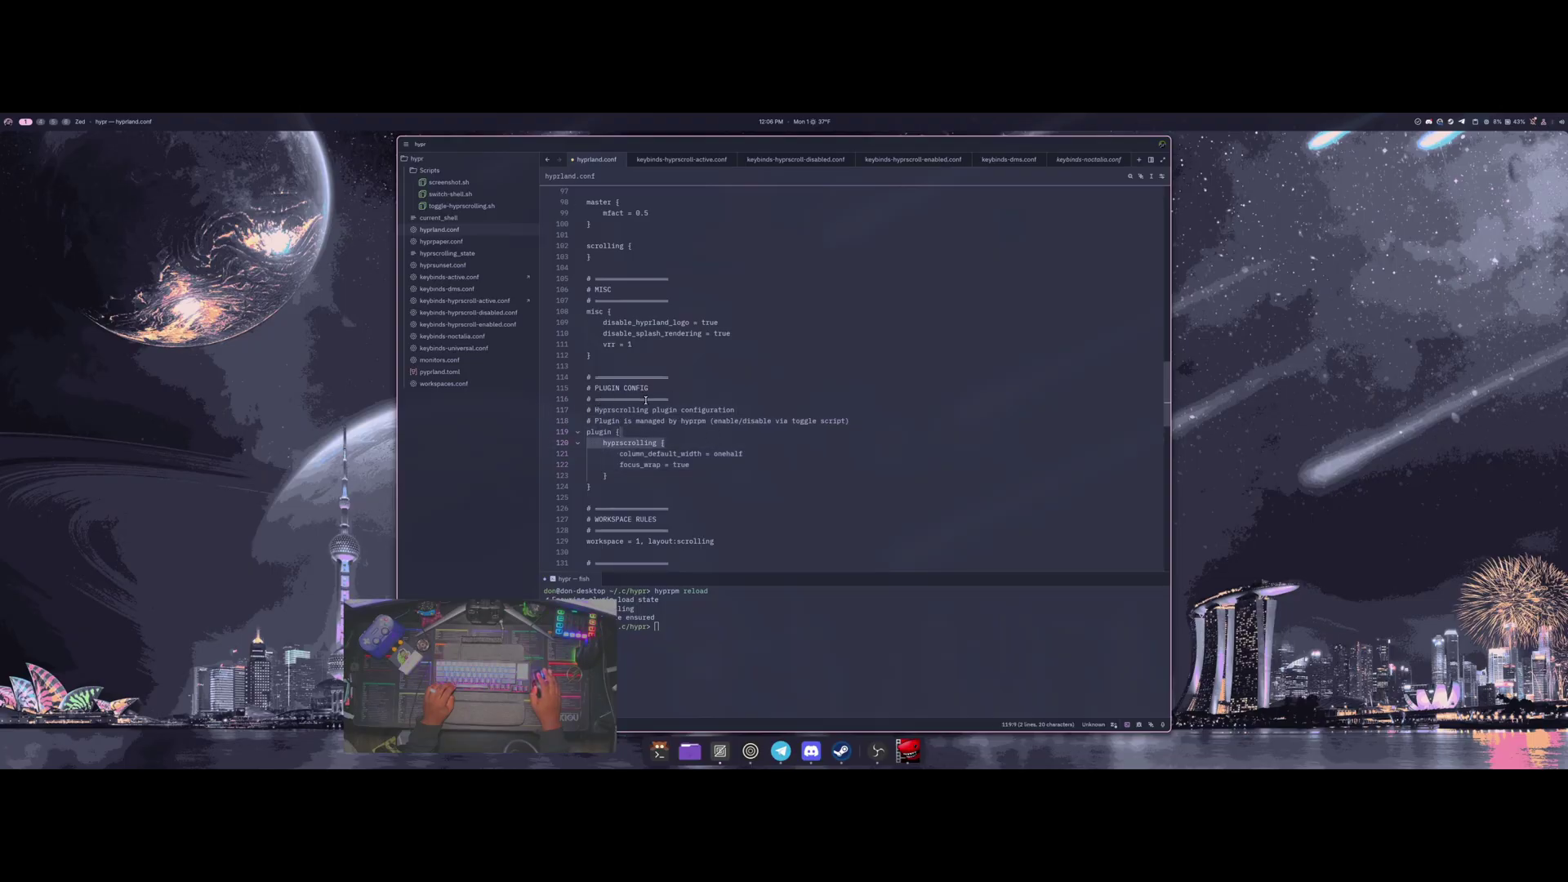
Step: Bring up keybinds-hyprscroll-active.conf and cycle the editor window's column width four times with the scrolling layout's resize keybind
key("ctrl+w")
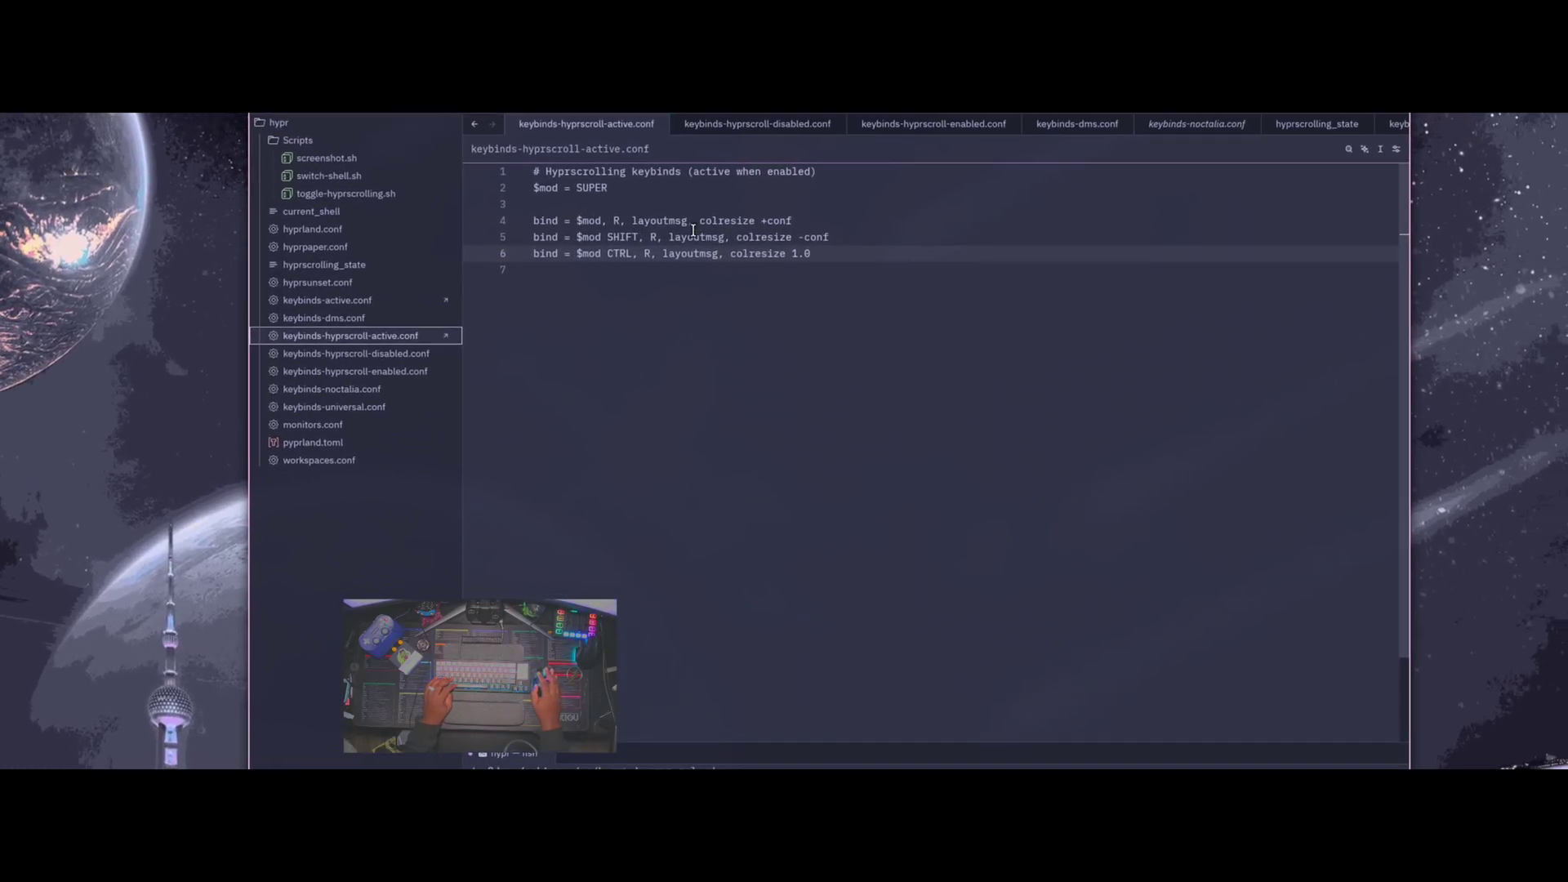
key("super+r")
key("super+r")
key("super+r")
key("super+r")
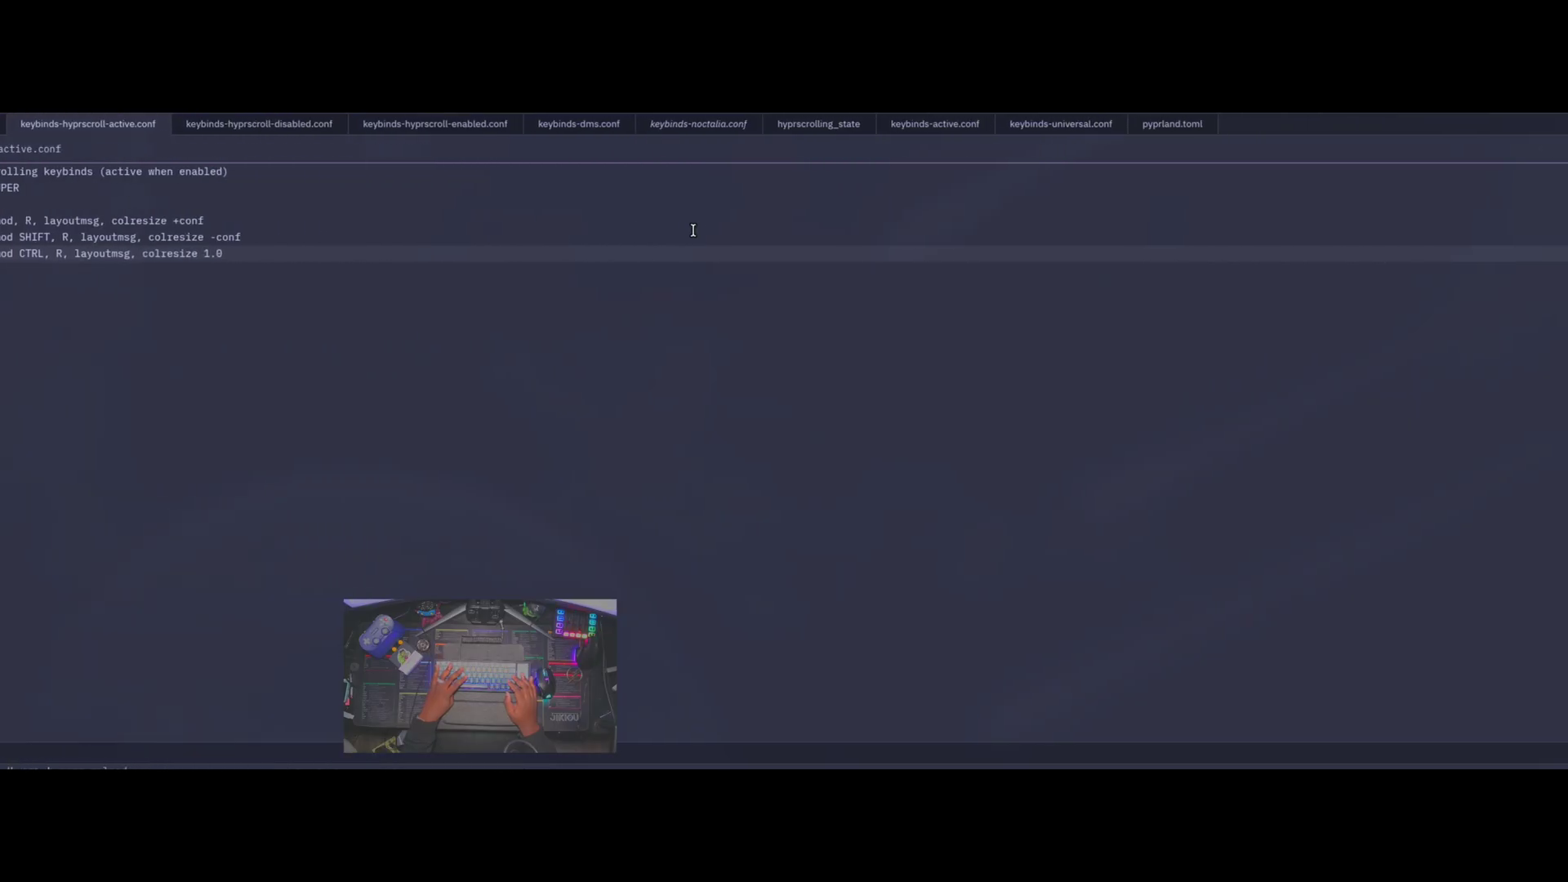
Step: Cycle the editor window's column width forwards and backwards with the colresize keybinds, finishing at full width with colresize 1.0
key("super+r")
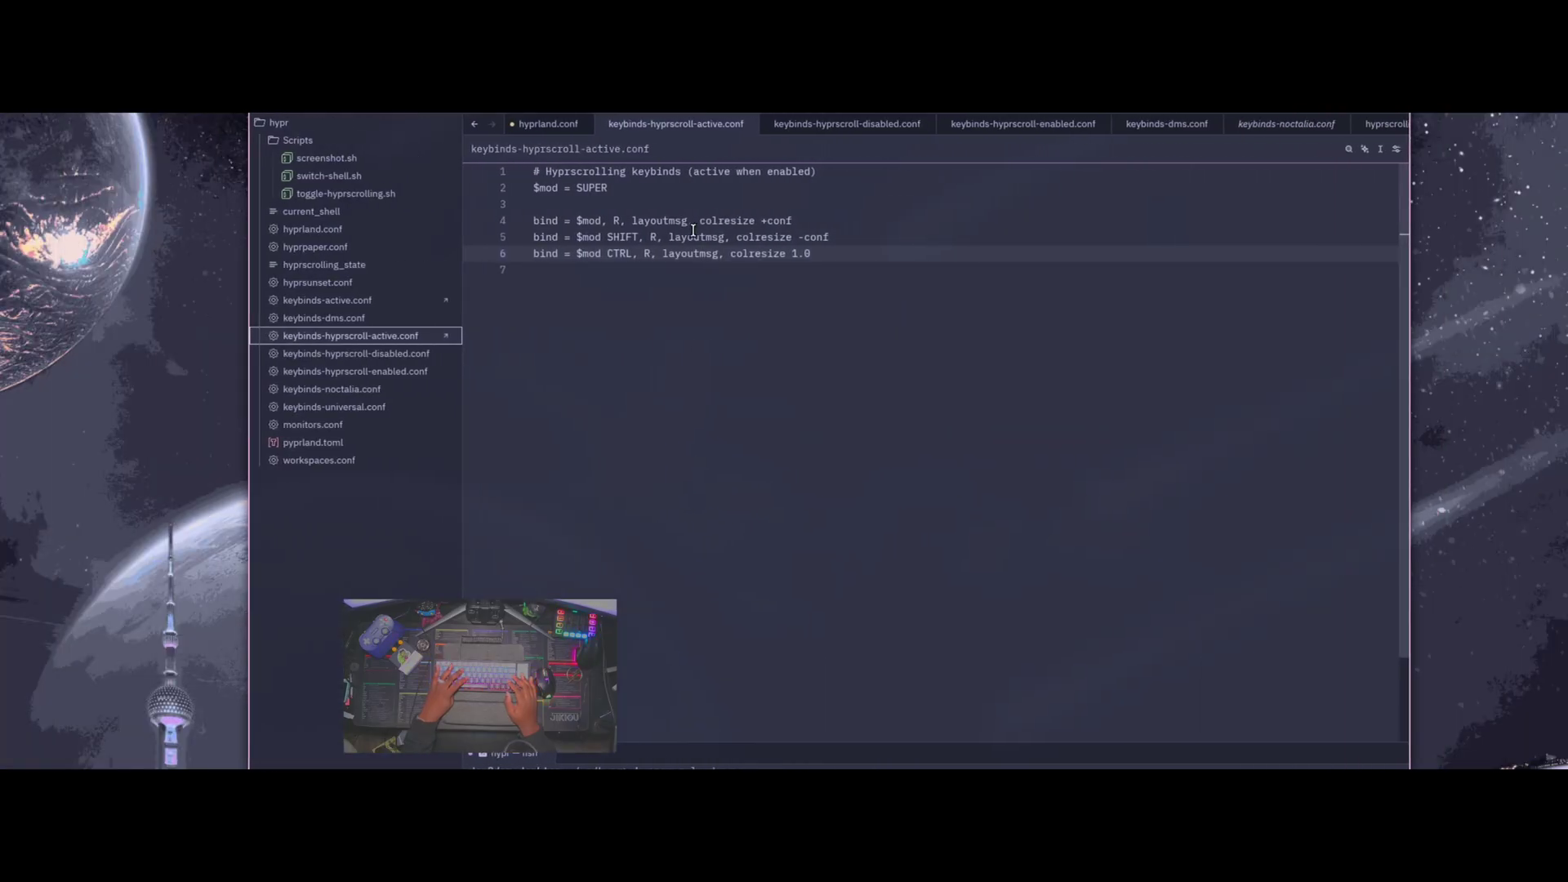
key("super+r")
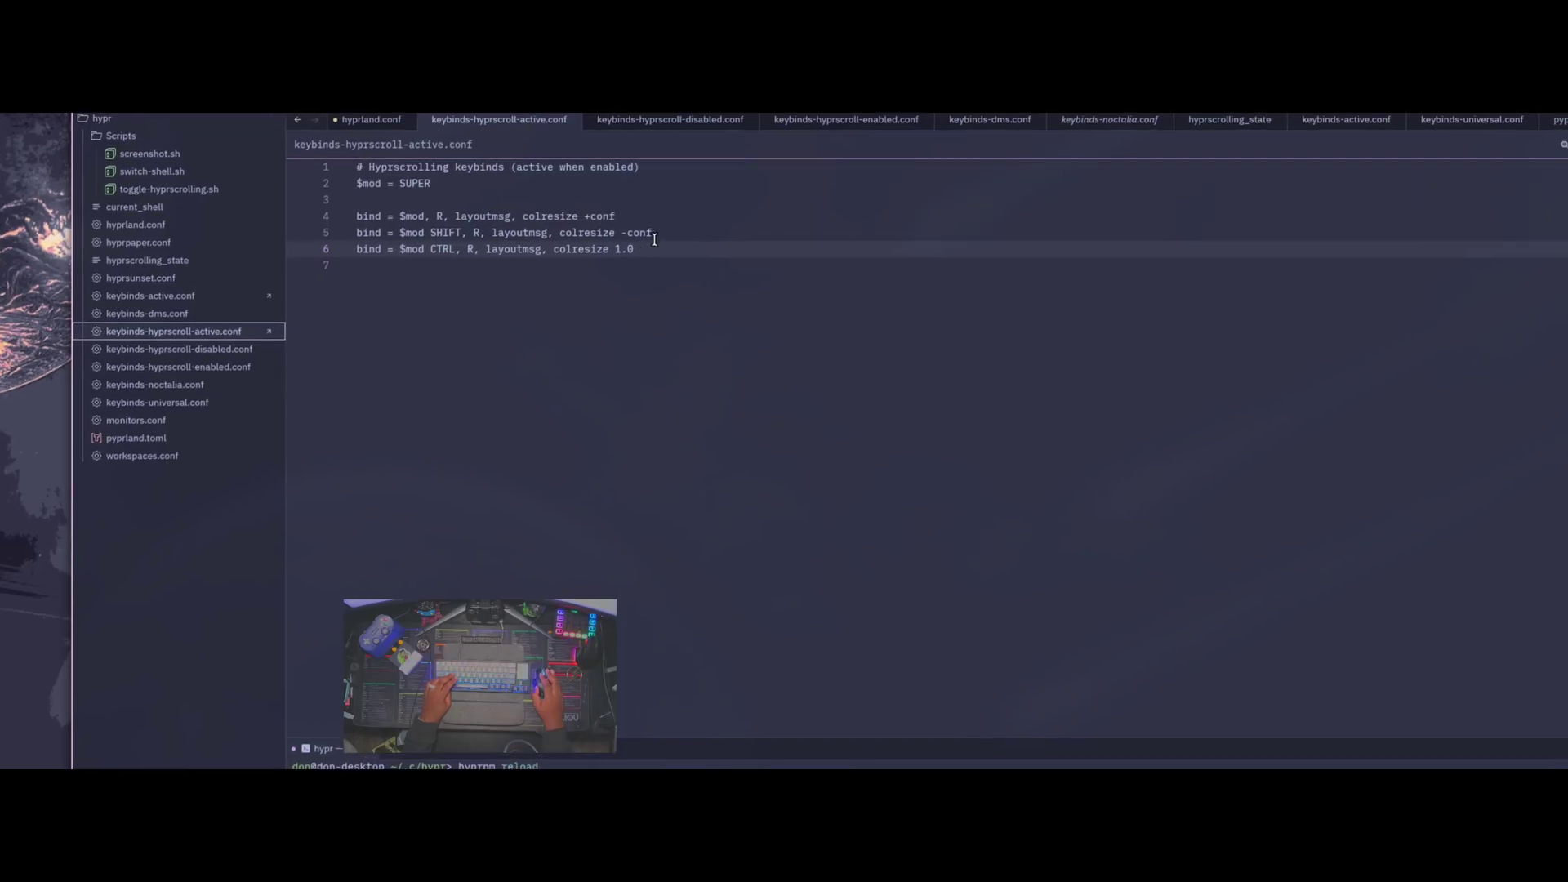
key("super+r")
key("super+shift+r")
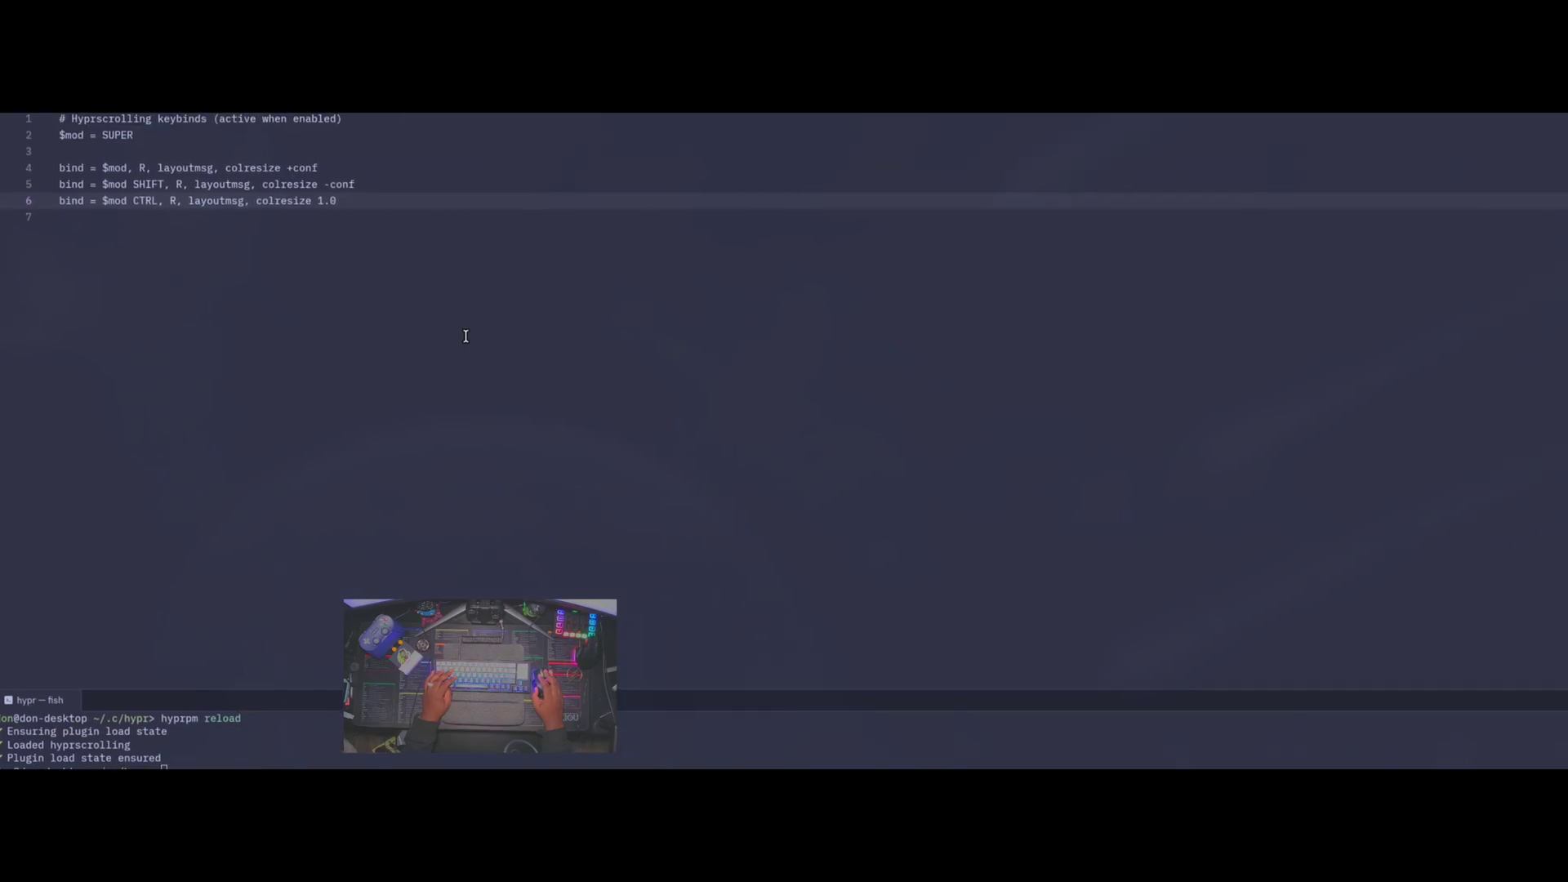
key("super+r")
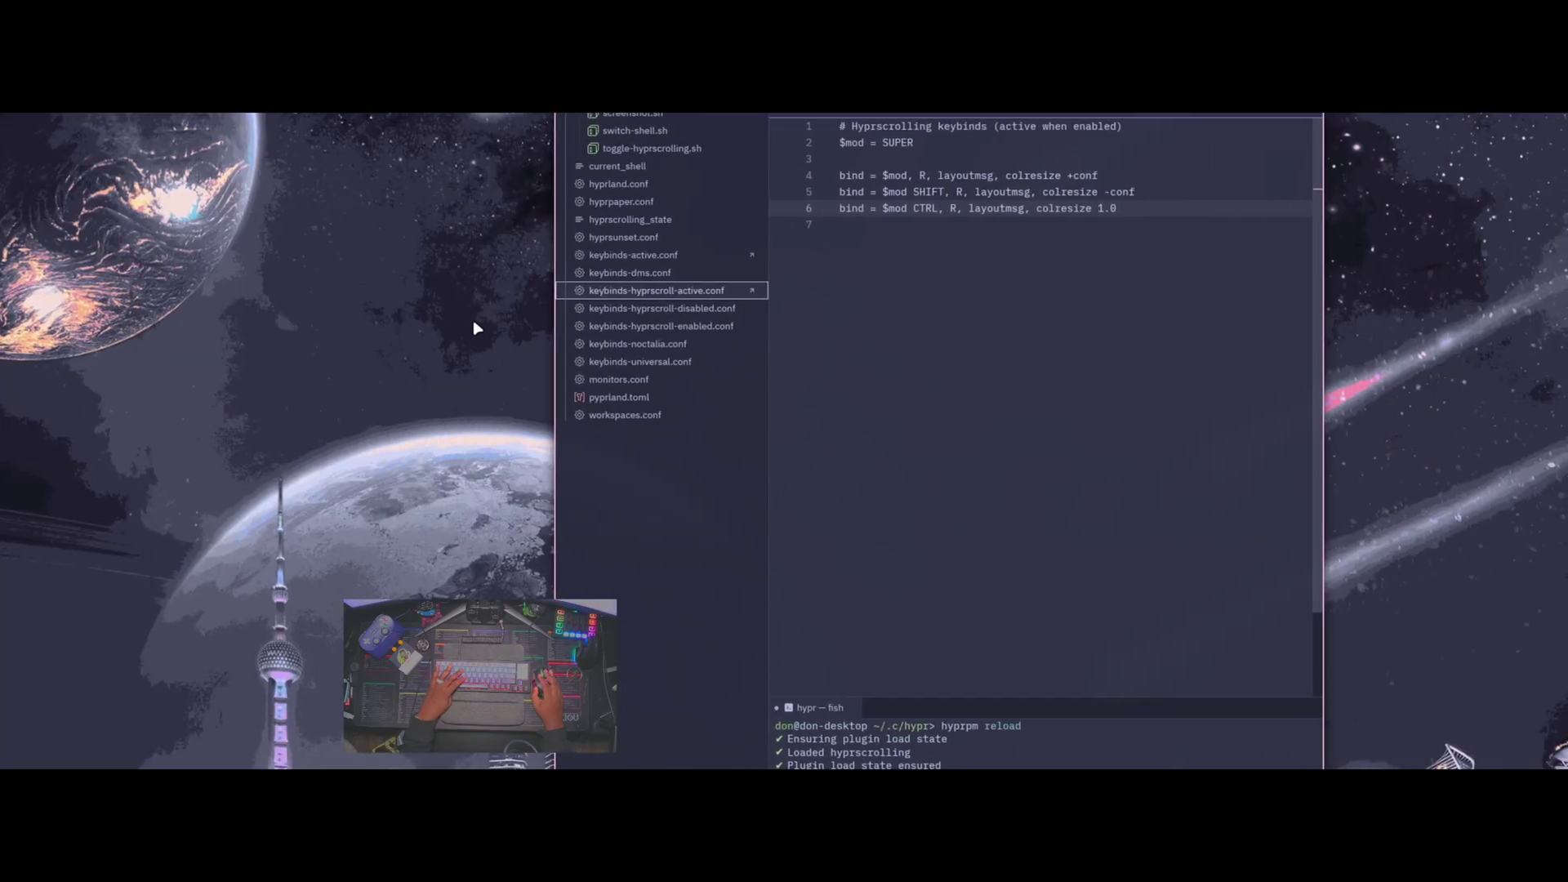
key("super+r")
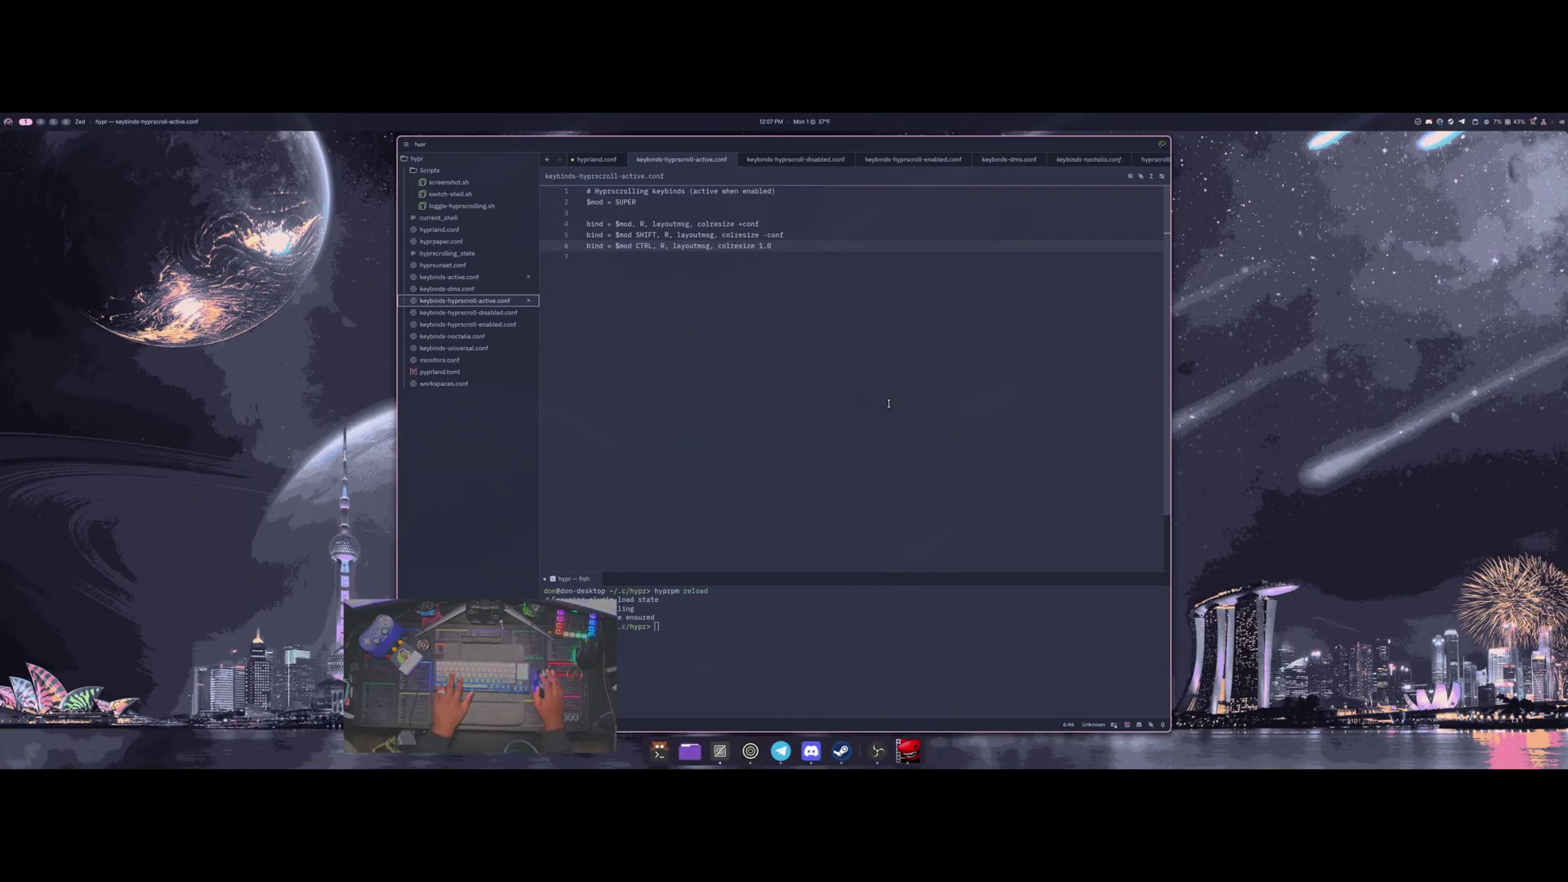
key("super+ctrl+r")
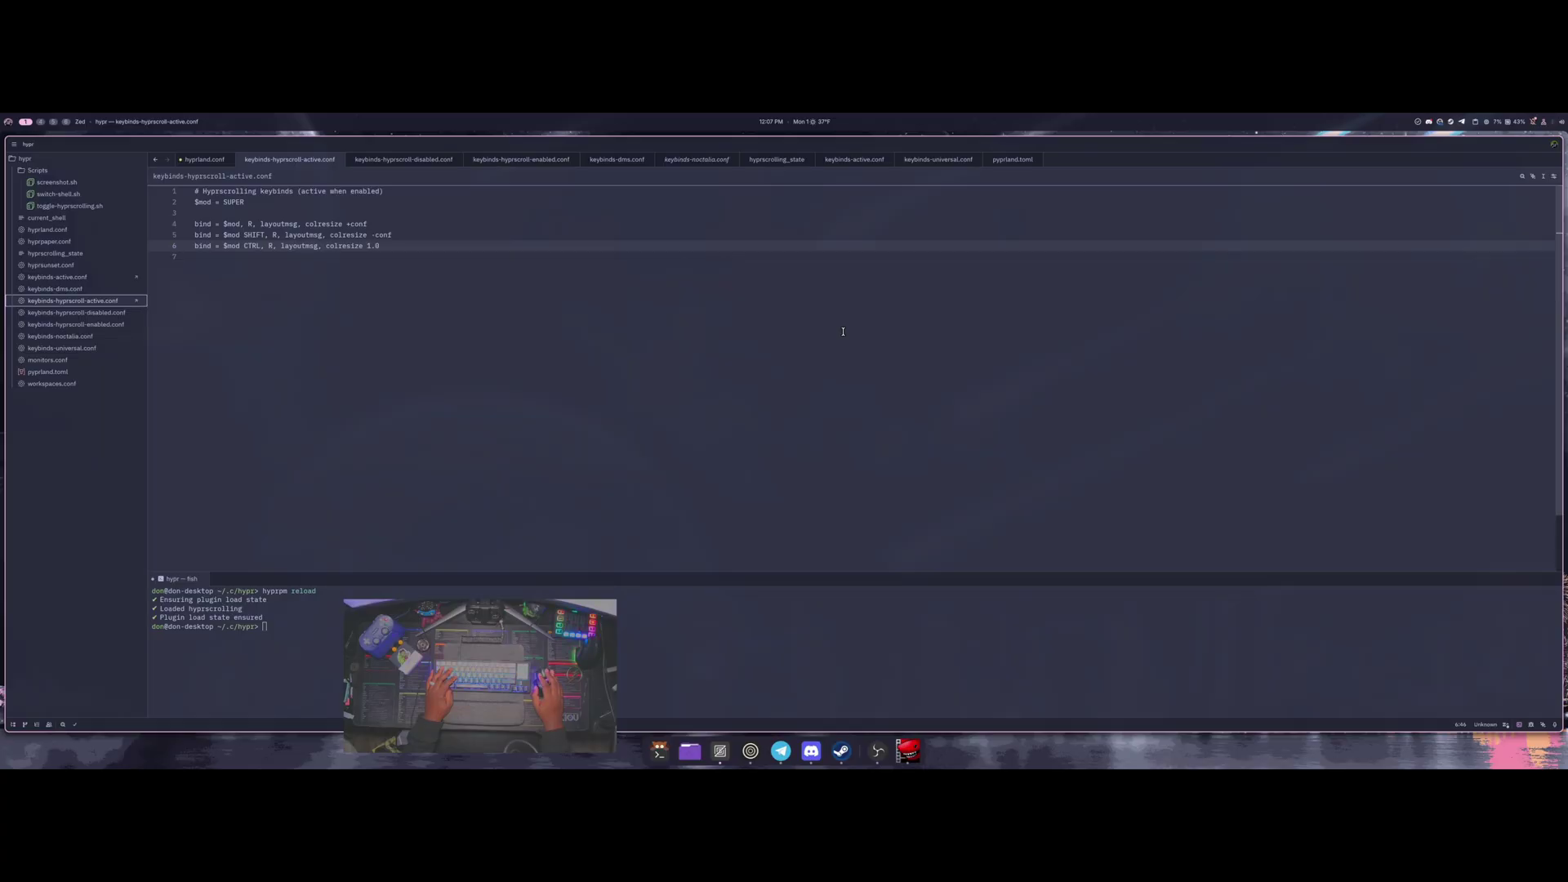
Step: Demonstrate window handling with a new terminal: open, close and reopen it, widen its column, float it, and close it
key("super+Return")
key("super+q")
key("super+Return")
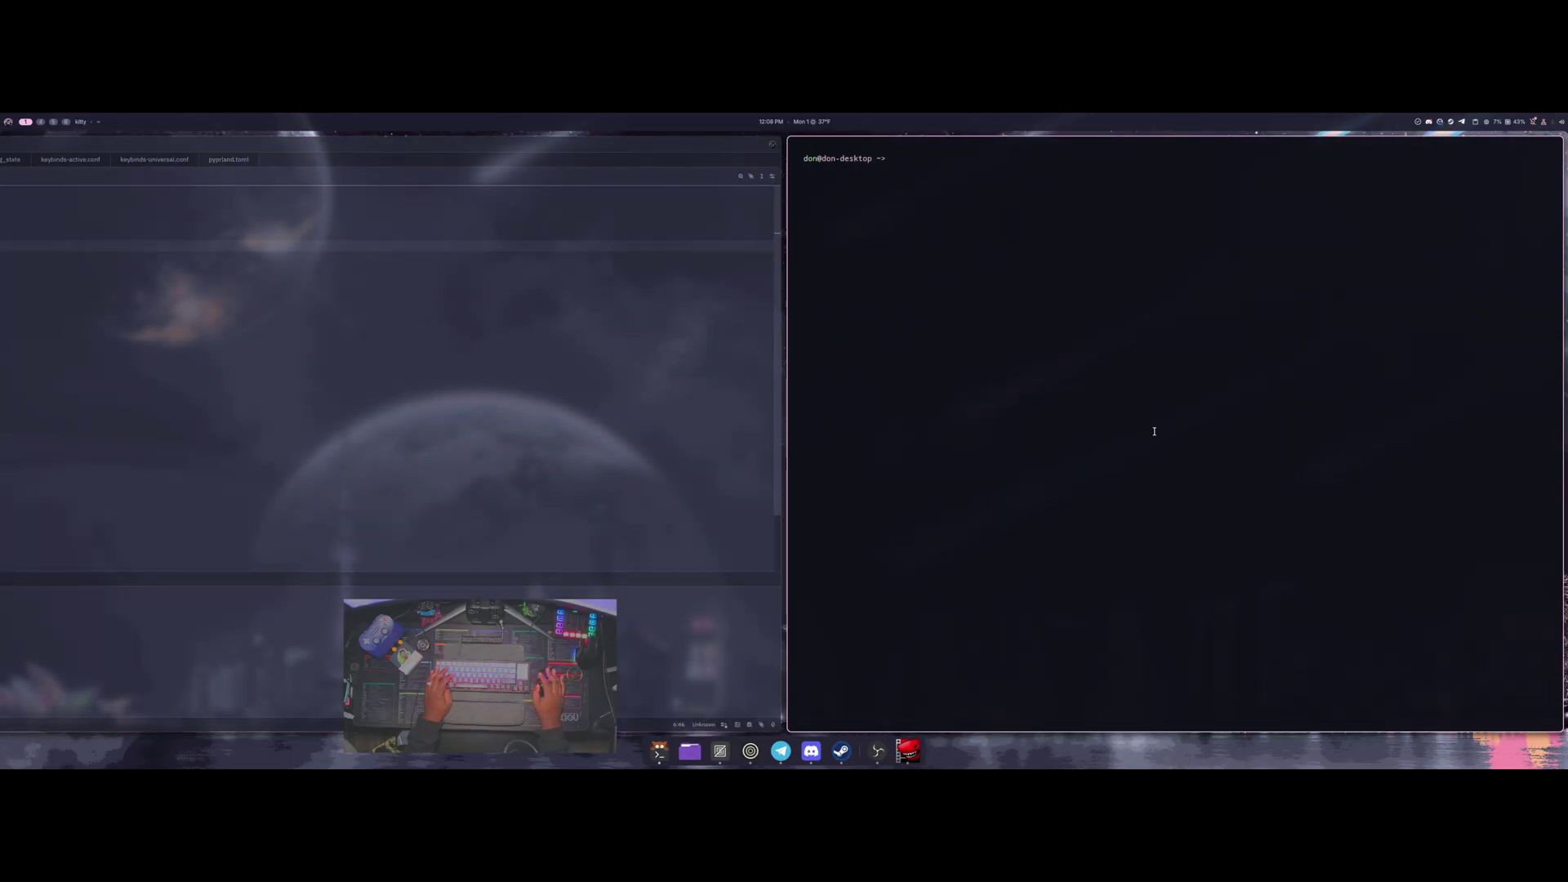
key("super+f")
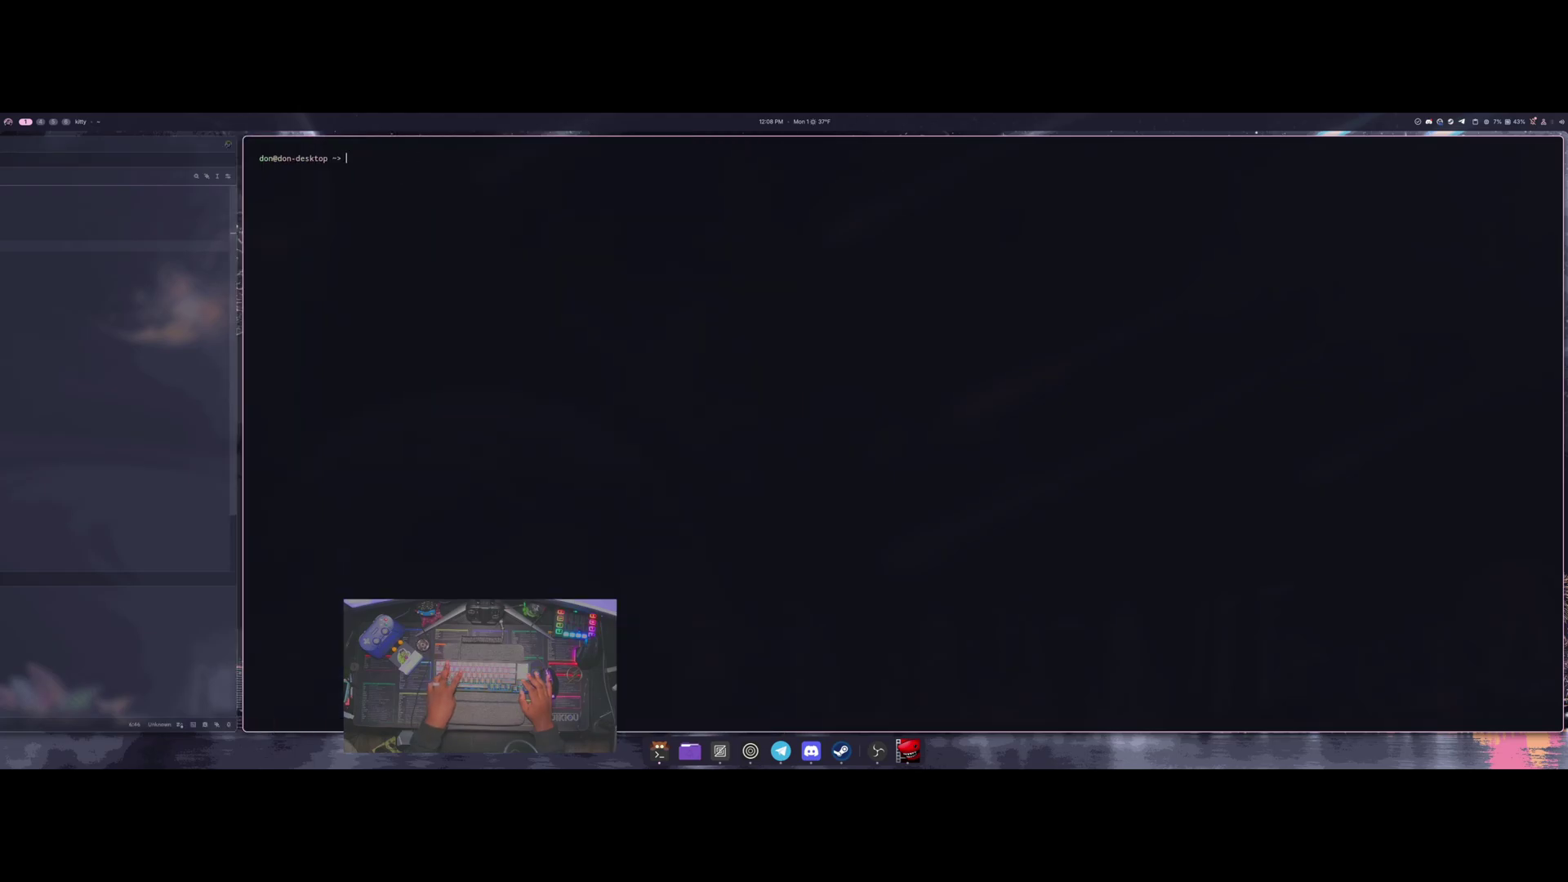
key("super+v")
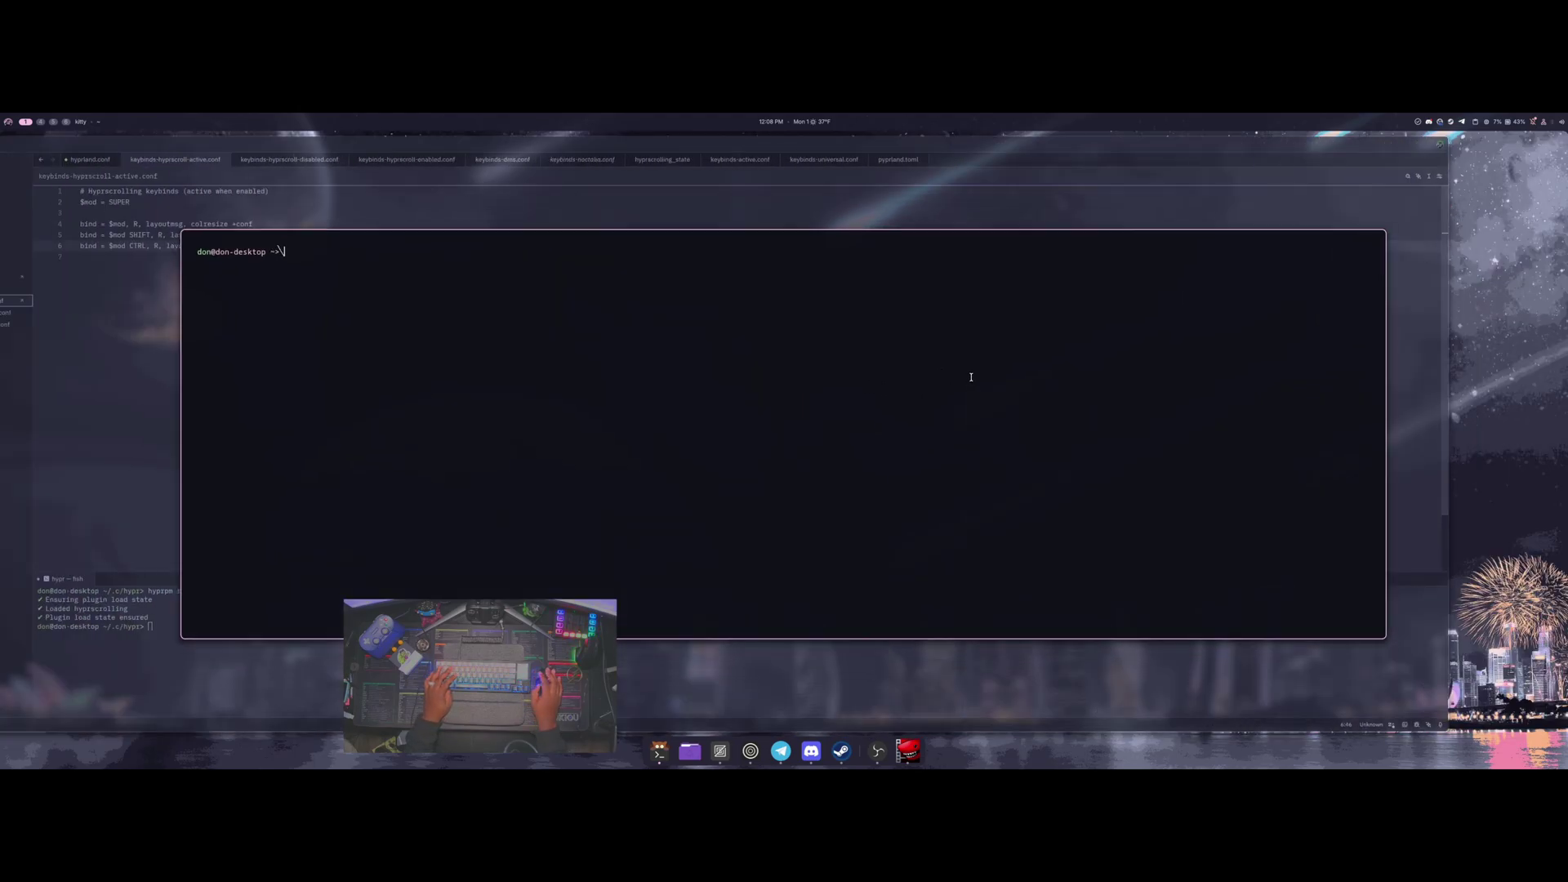
key("super+q")
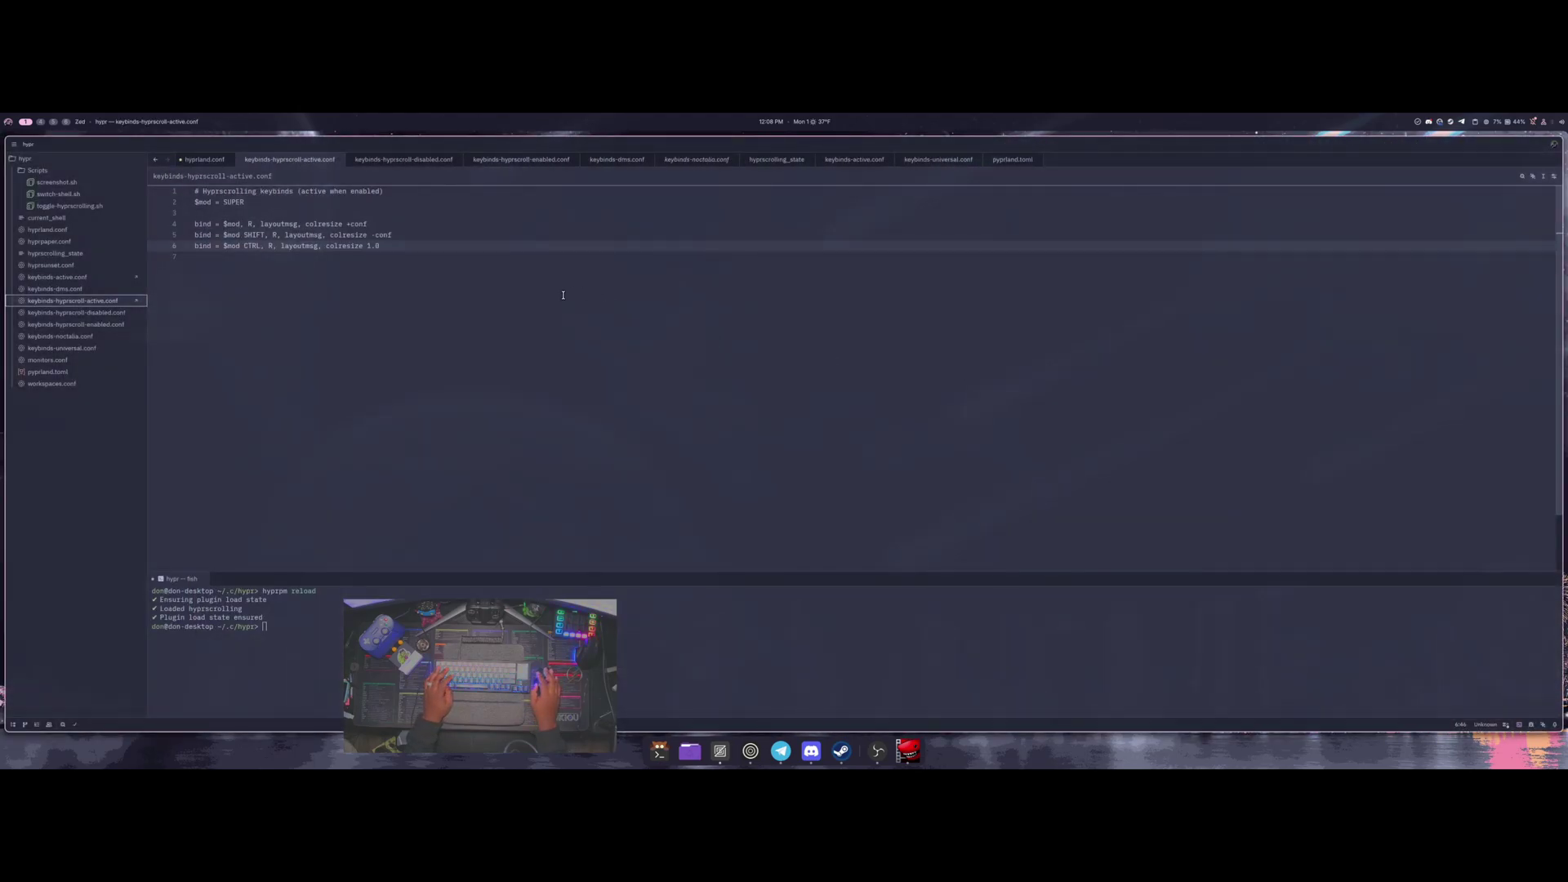
Step: Examine the window rules in hyprland.conf, including the tile and float entries and the Pyprland scratchpad rules
left_click(83, 230)
scroll(358, 413, "down", 2)
scroll(359, 413, "down", 7)
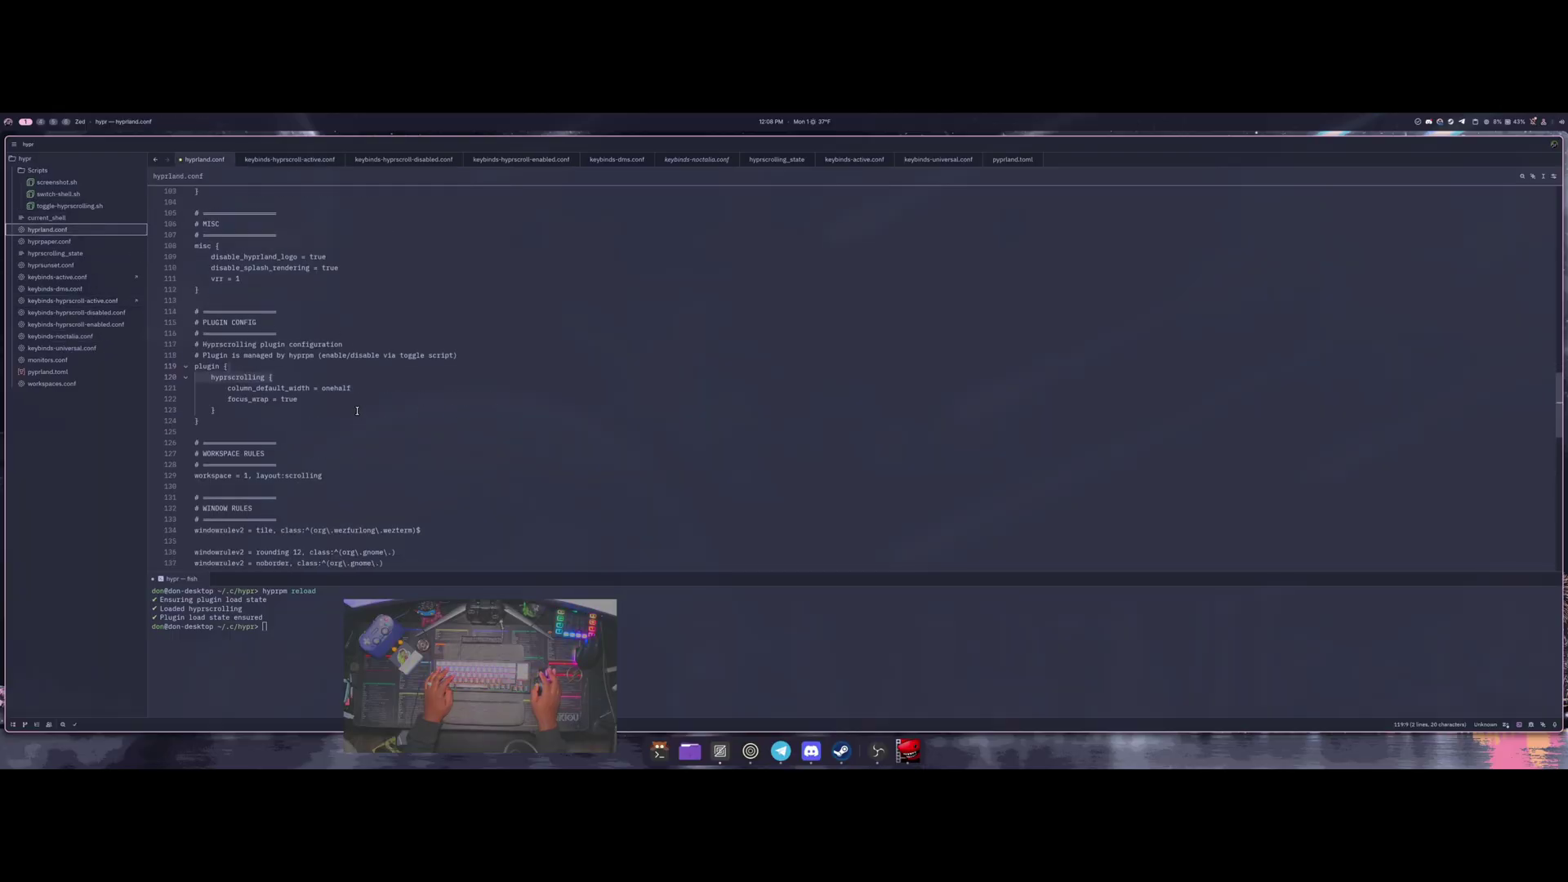
left_click_drag(441, 497, 219, 356)
scroll(454, 431, "down", 2)
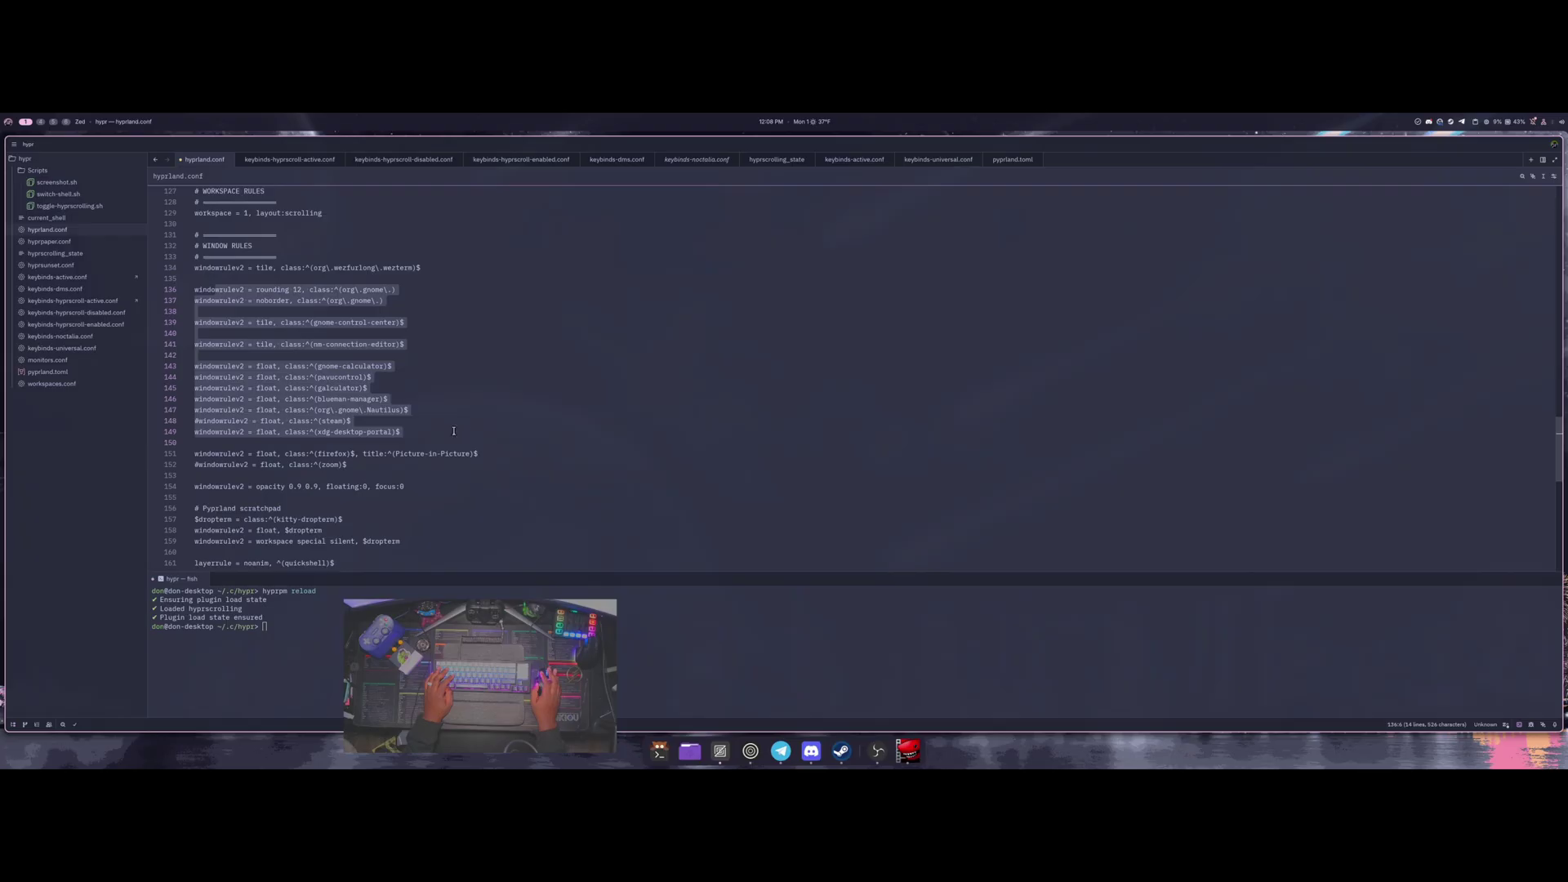
left_click(404, 422)
left_click_drag(414, 429, 271, 363)
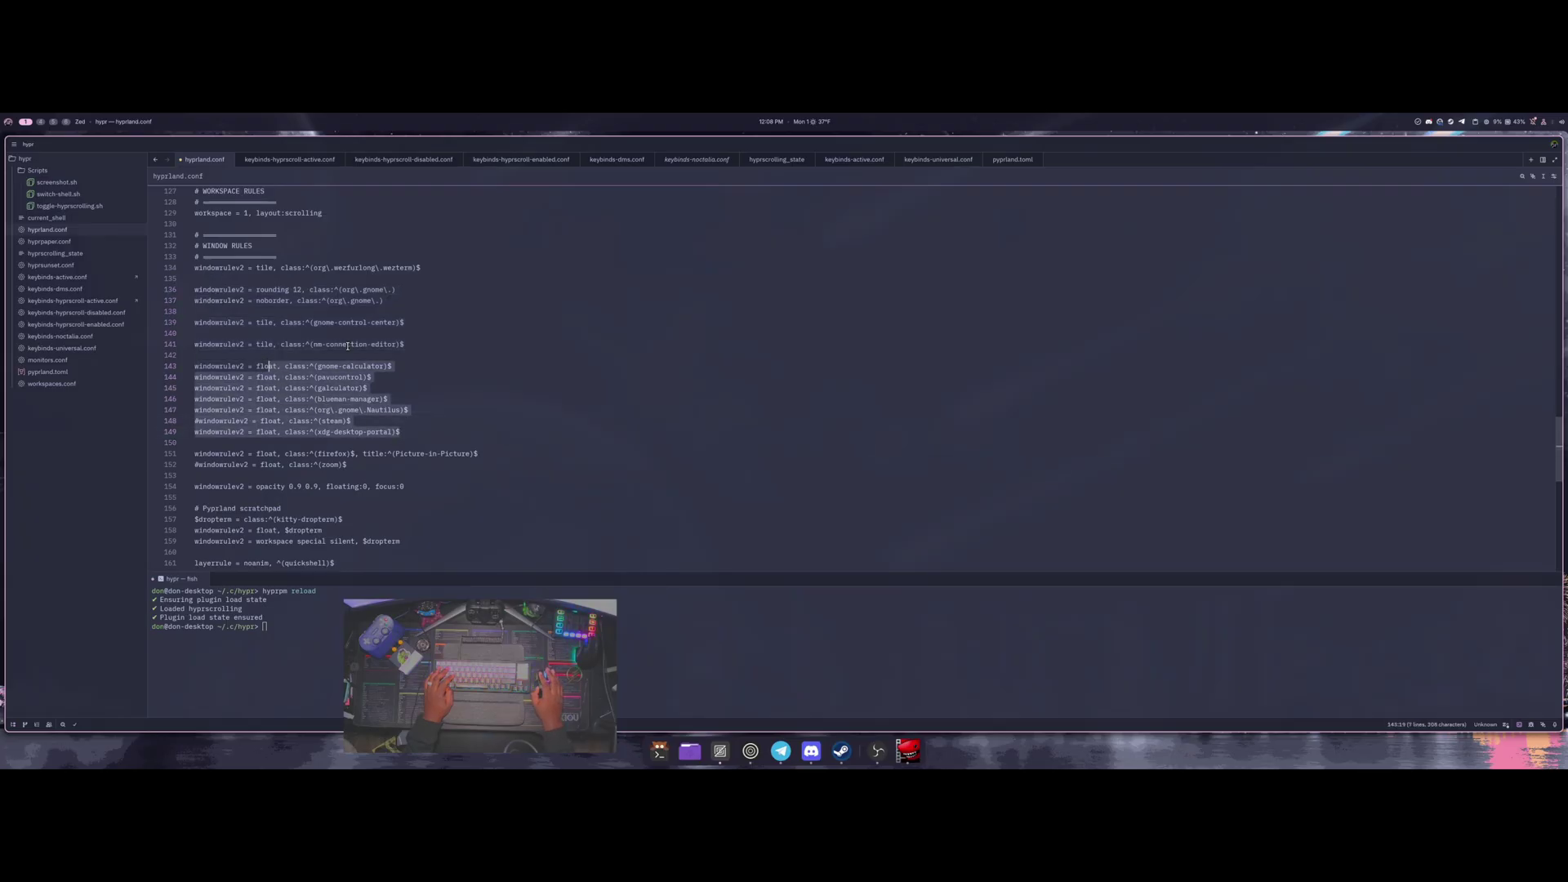
scroll(413, 411, "down", 3)
left_click_drag(409, 444, 367, 427)
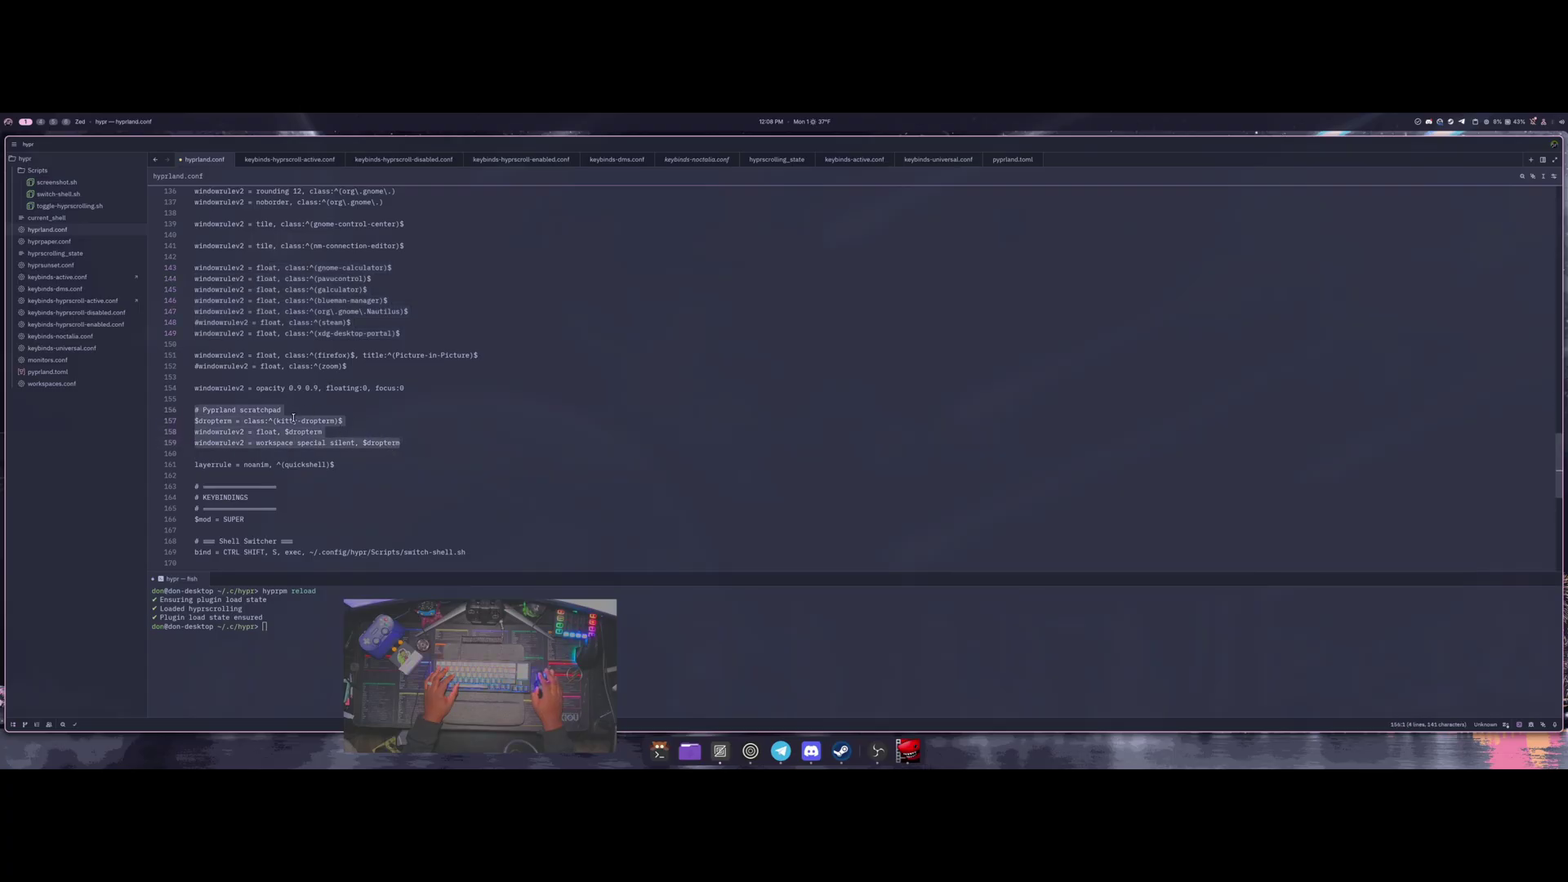
left_click(415, 454)
scroll(384, 425, "down", 4)
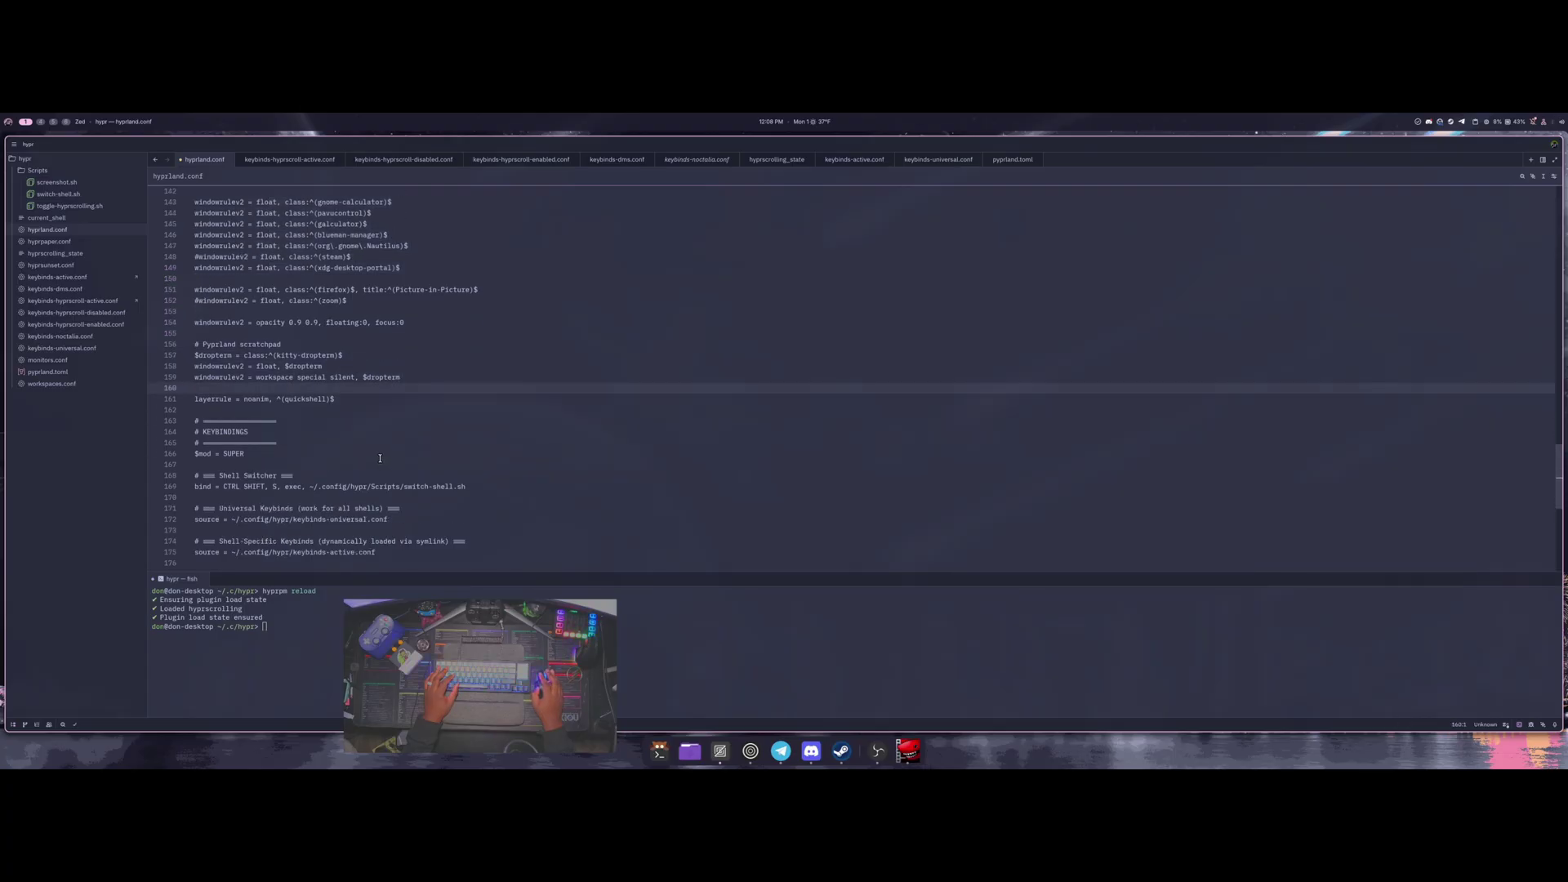
Step: Examine the keybindings section of hyprland.conf, focusing on the Shell Switcher bind, and return to the plugin config section
left_click_drag(504, 421, 179, 413)
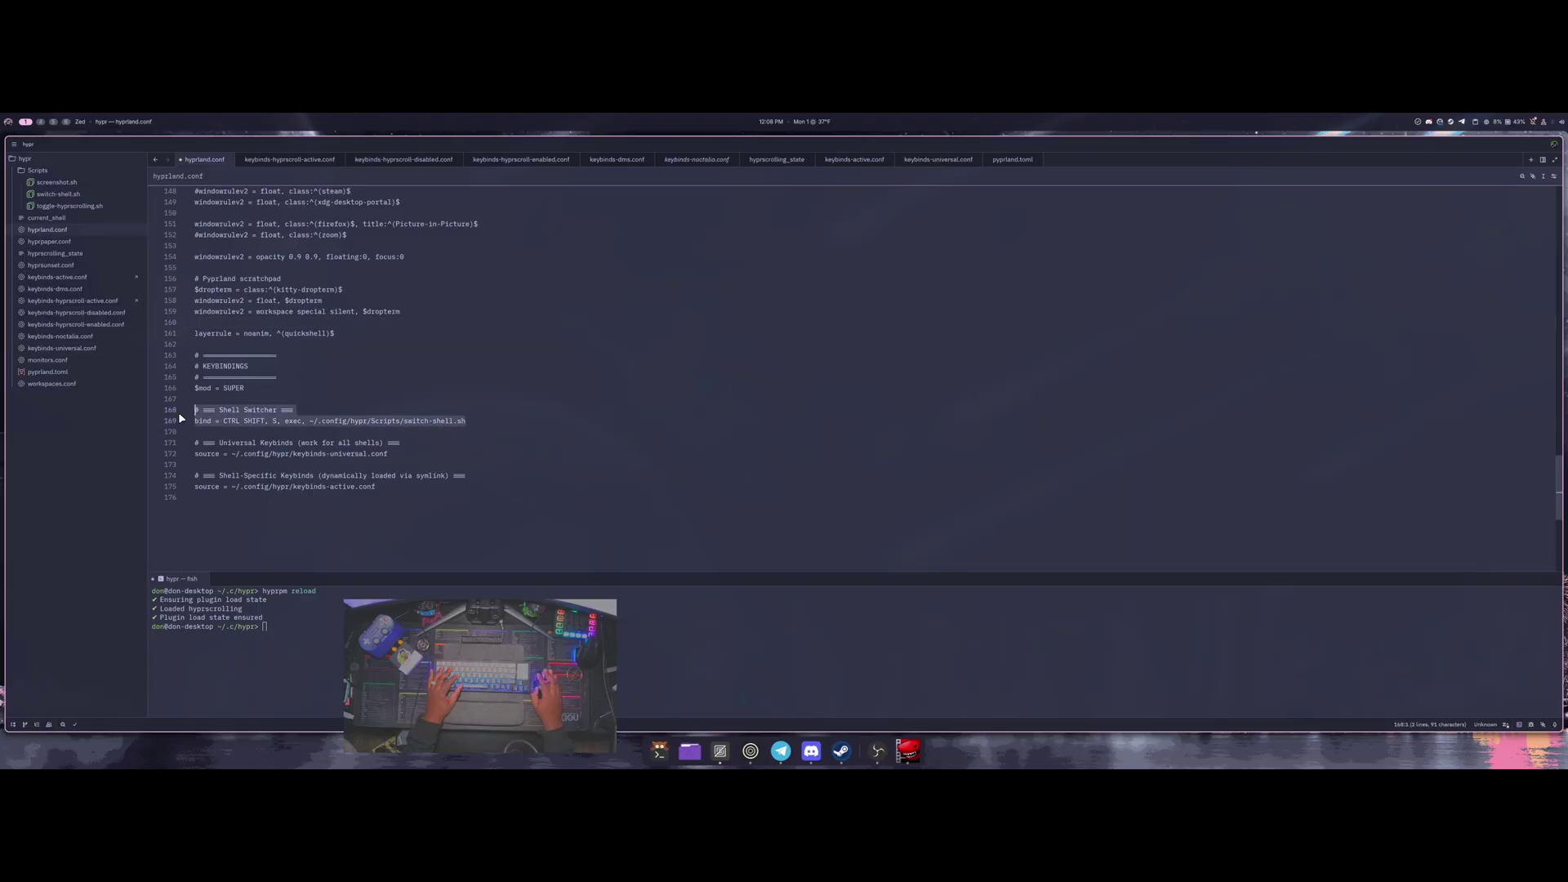
left_click(428, 431)
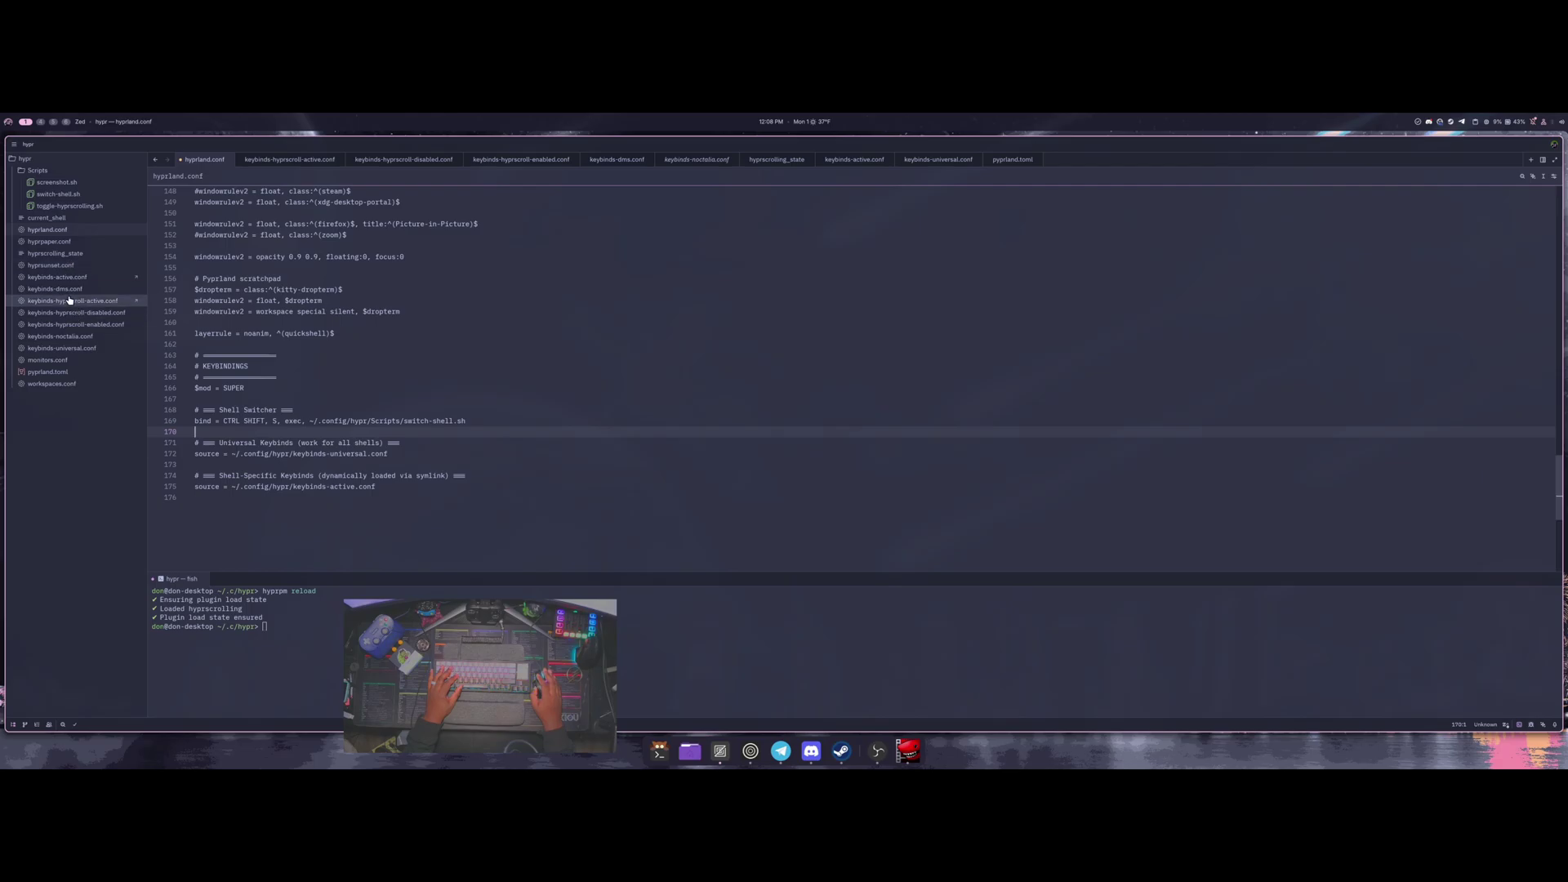
left_click_drag(421, 431, 235, 408)
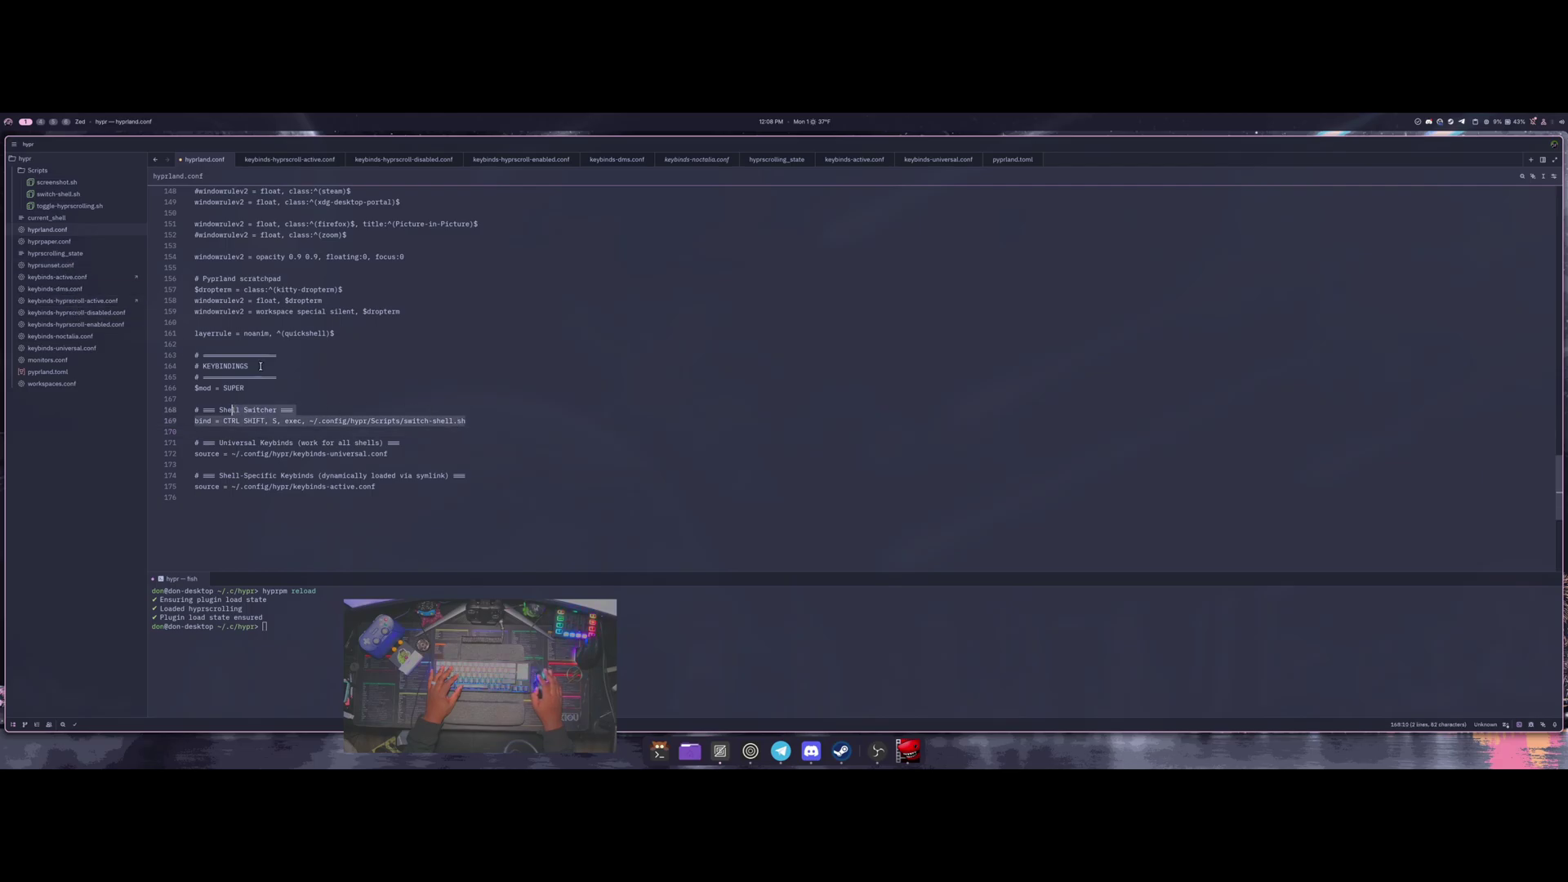
left_click(482, 356)
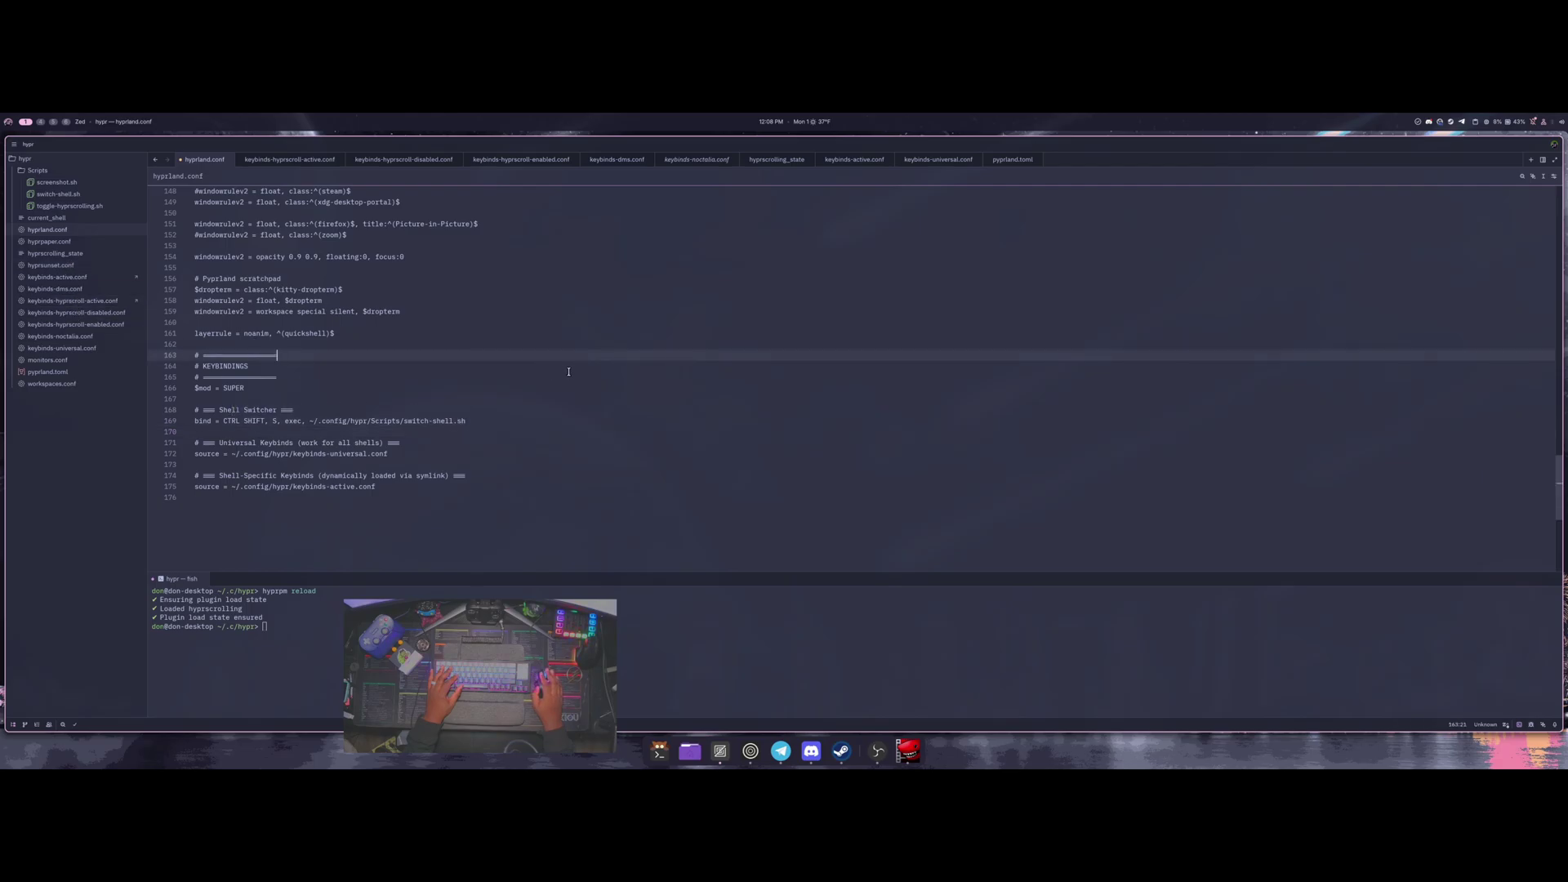
scroll(709, 400, "up", 10)
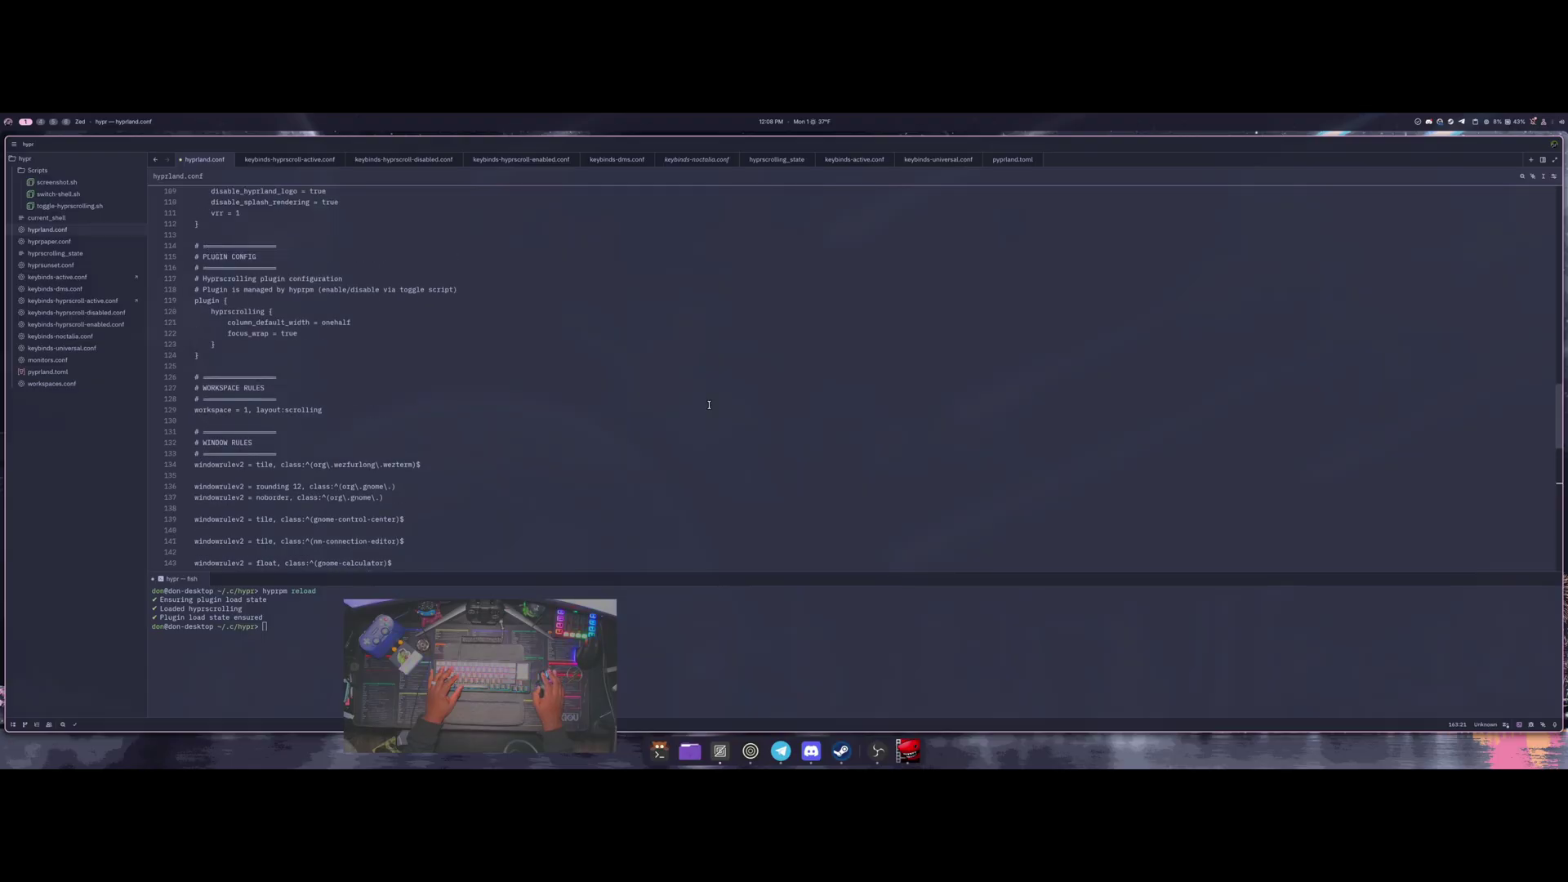
scroll(708, 404, "up", 2)
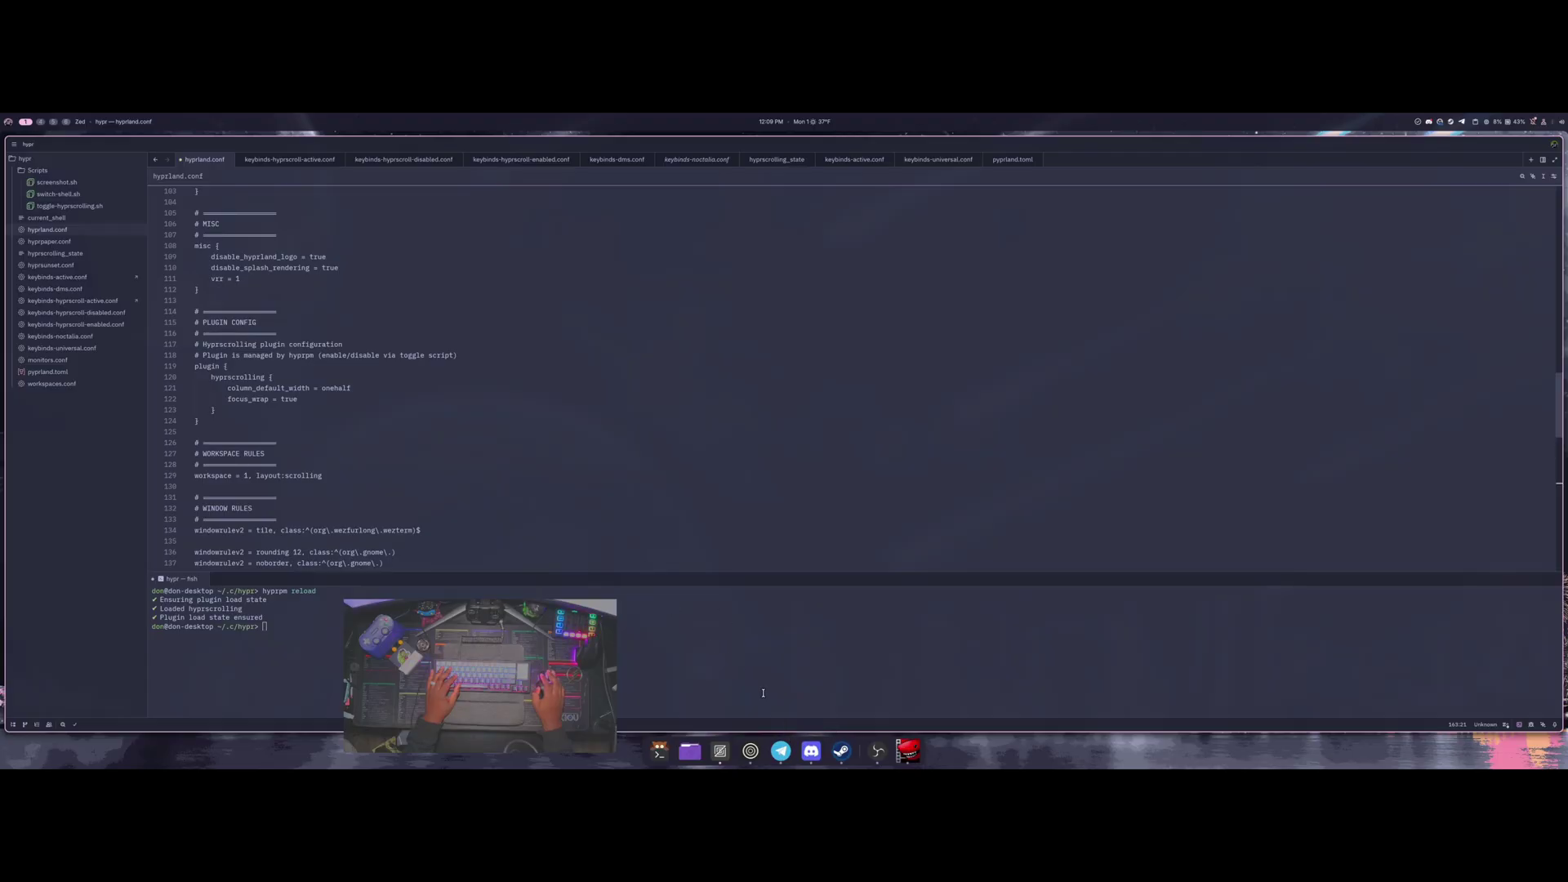
Step: Disable Show Dock in the desktop shell's Dock settings and close the Settings window
left_click(1542, 123)
left_click(1528, 157)
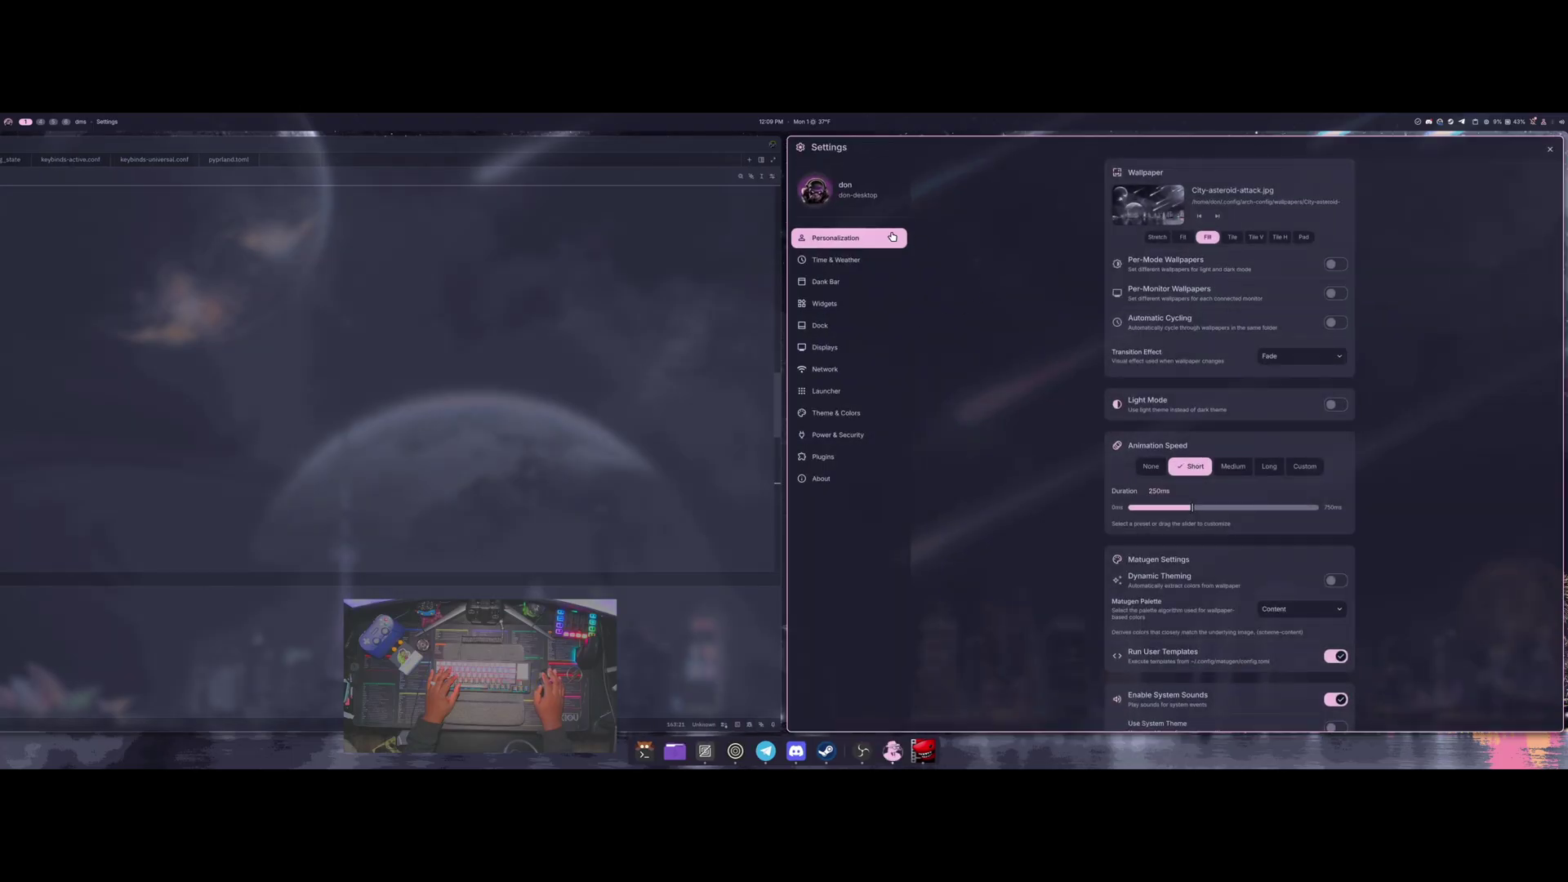
left_click(848, 324)
left_click(1334, 220)
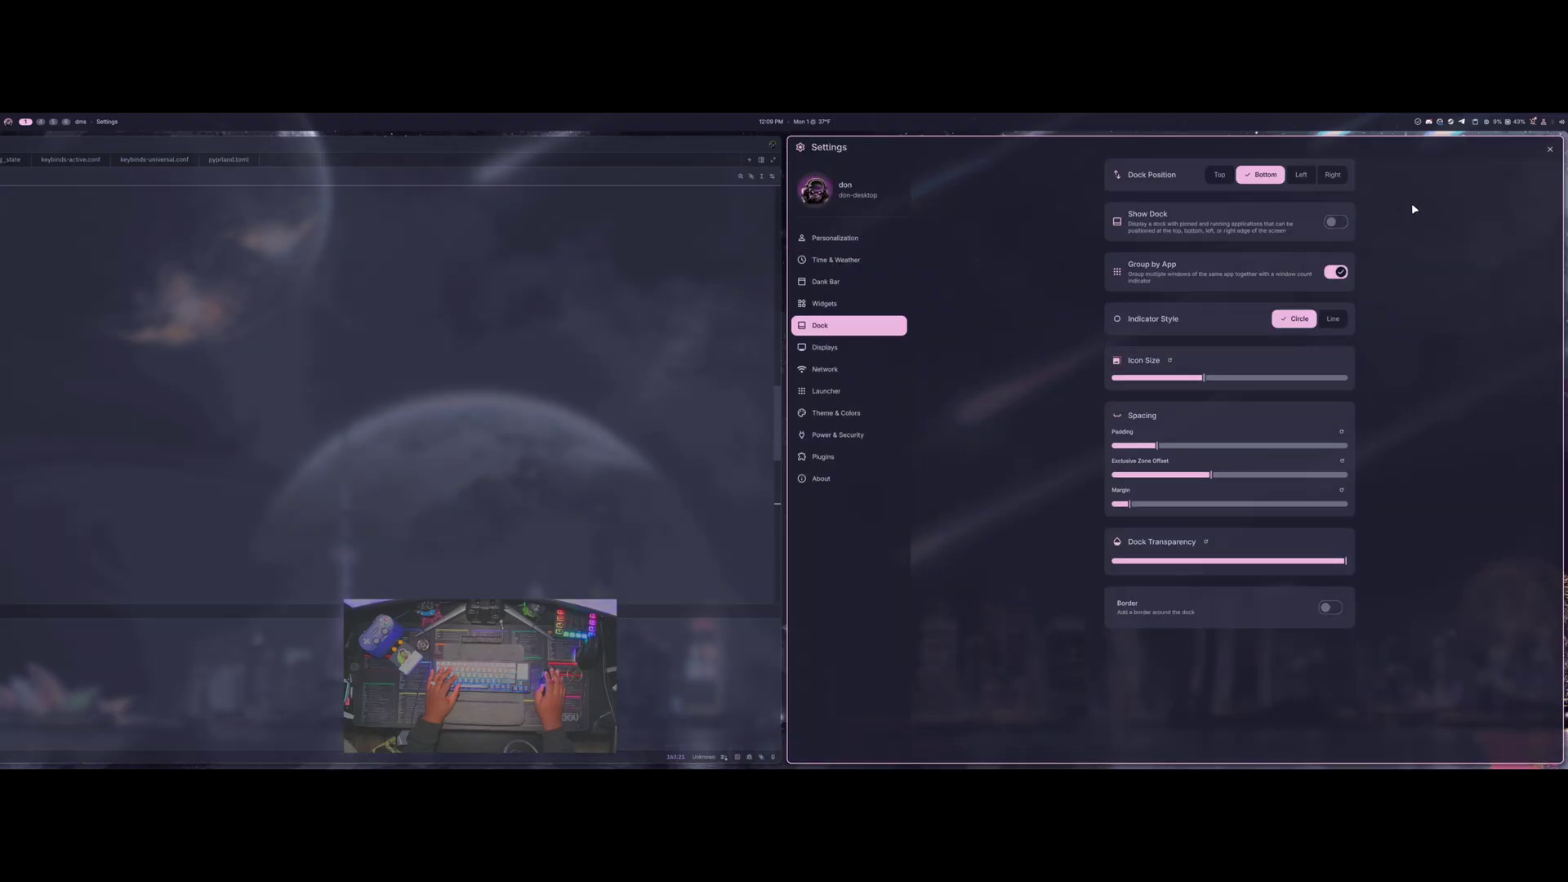
left_click(1547, 152)
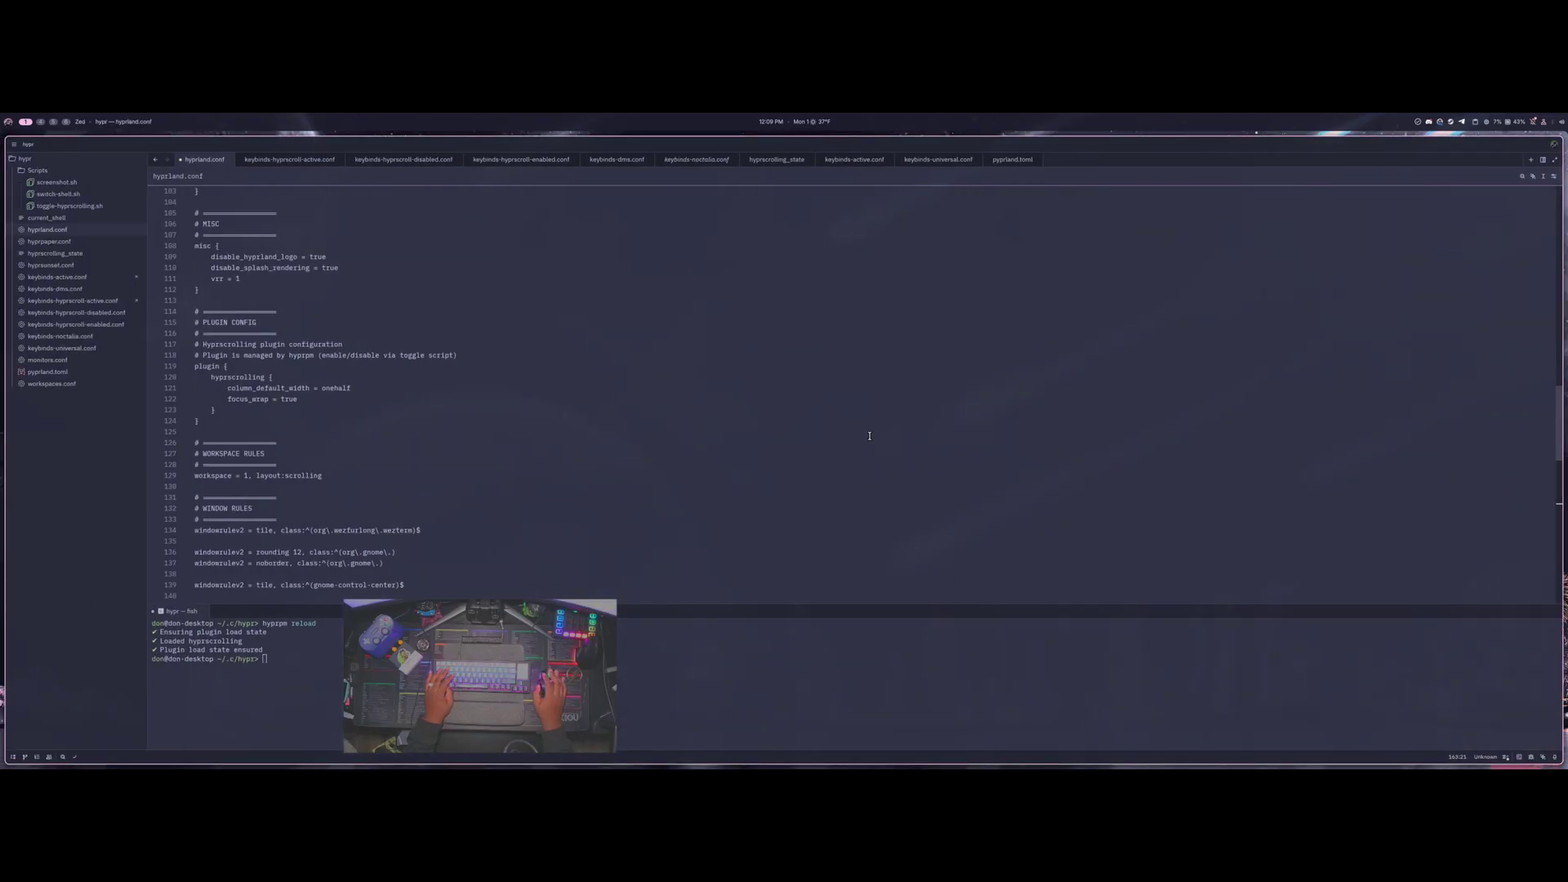
Step: Launch Crystal Dock with crystal-dock -d from the drop-down terminal and dismiss the terminal
key("super+grave")
type("c")
key("Right")
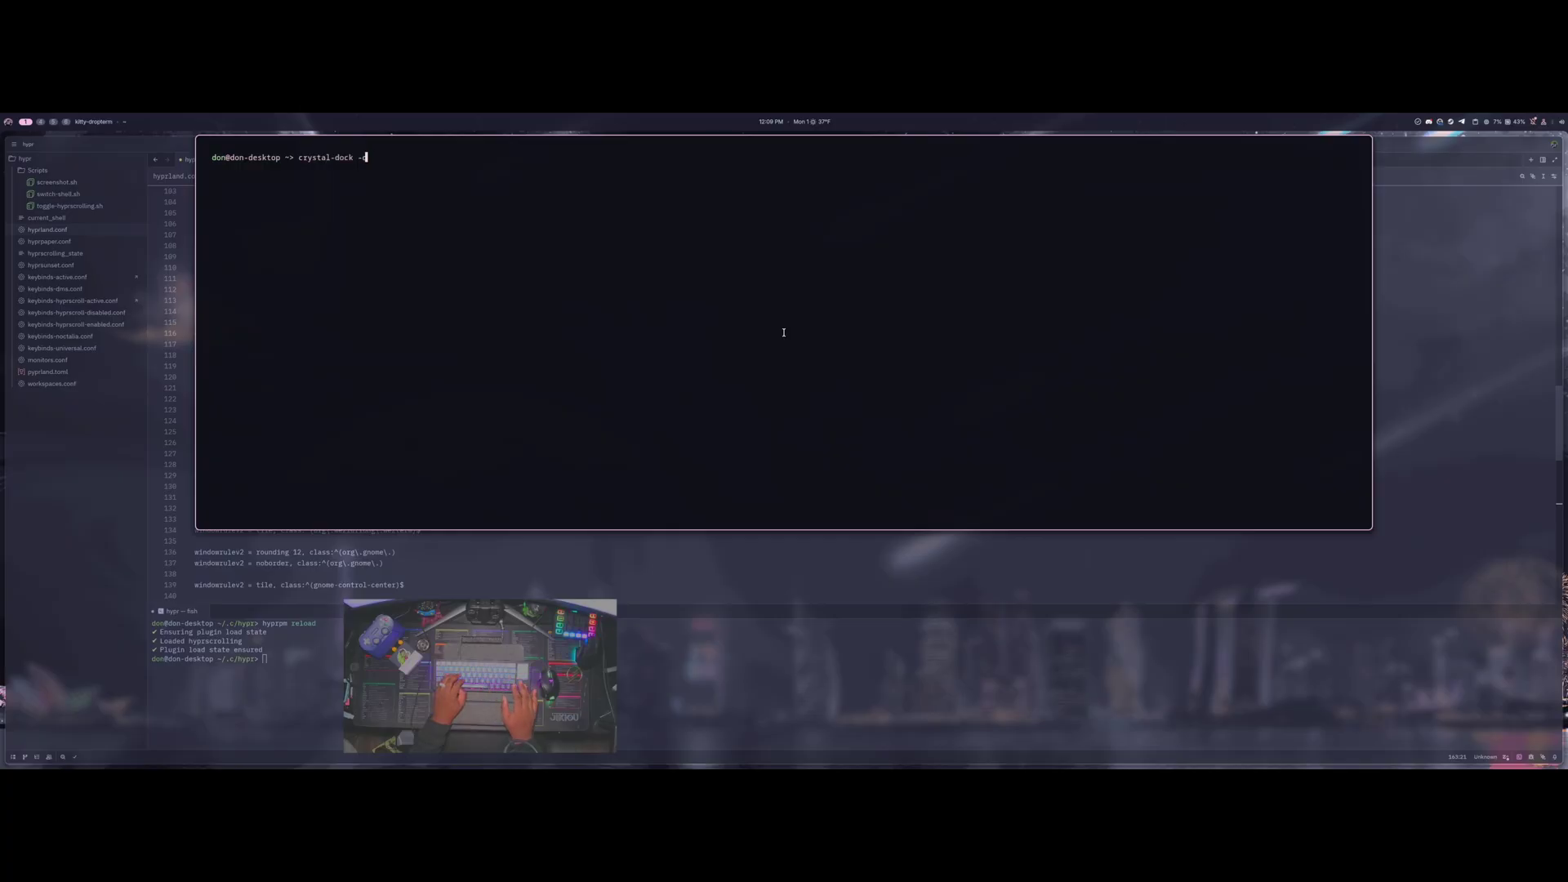
key("Return")
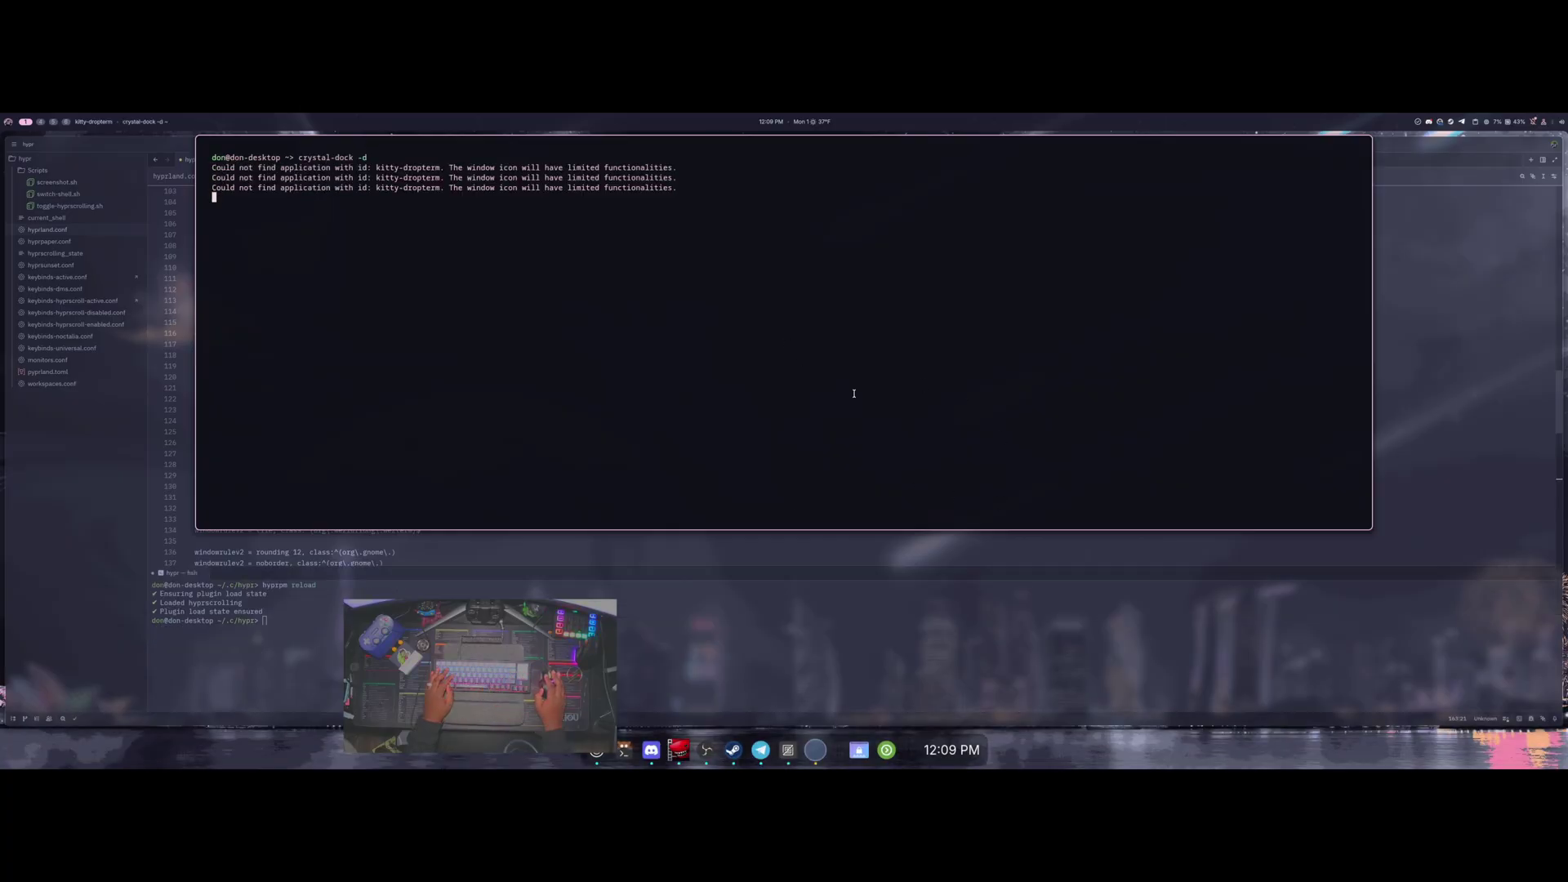
key("super+q")
key("y")
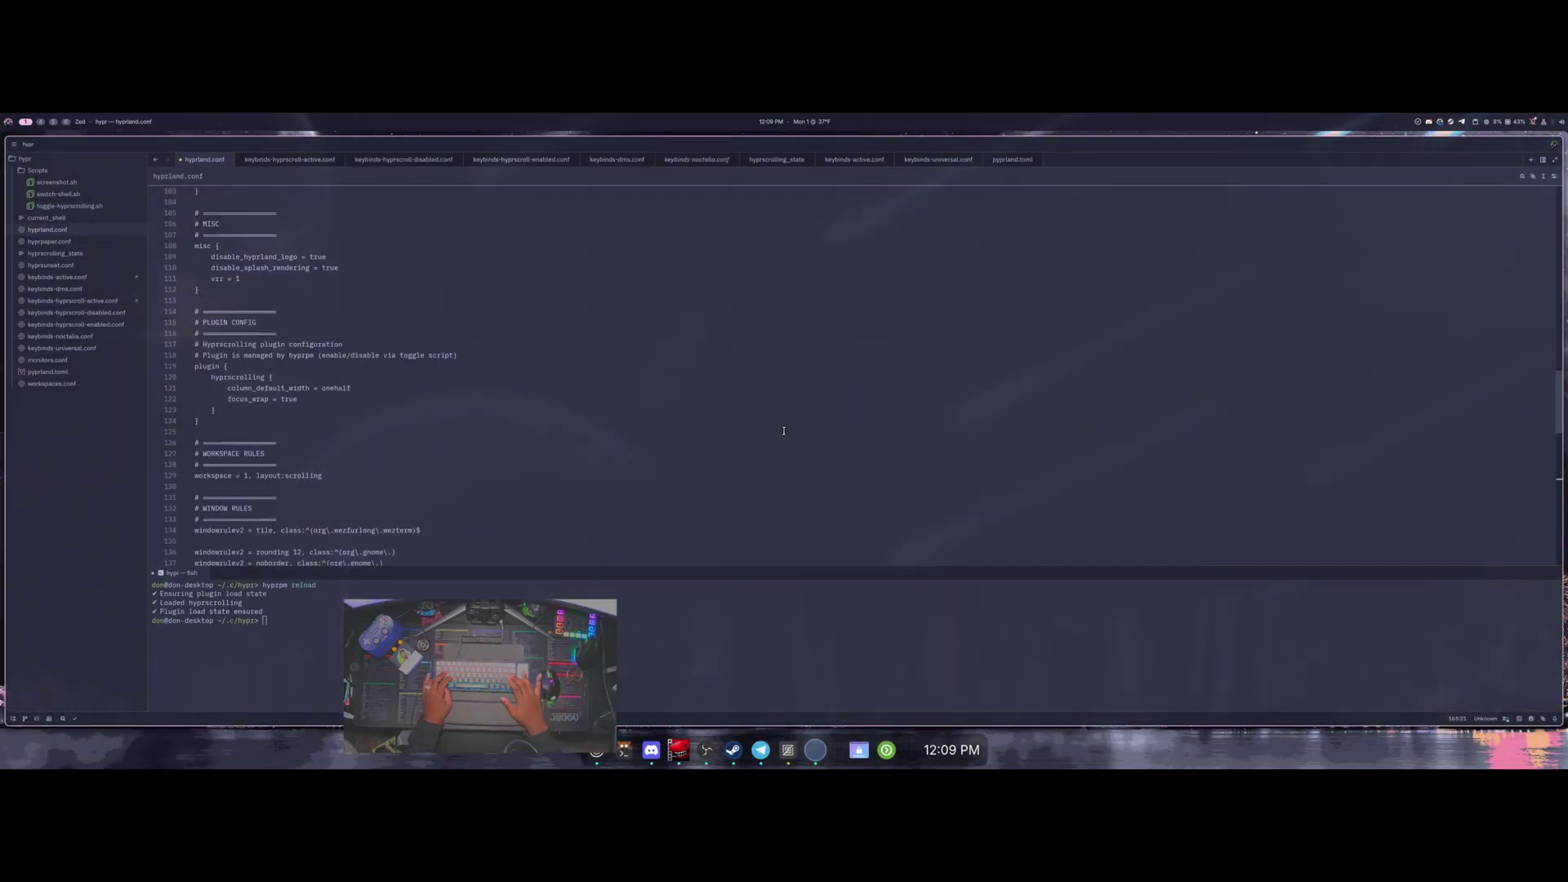
Step: View Crystal Dock's Appearance Settings and cancel without changing anything
right_click(935, 766)
mouse_move(972, 694)
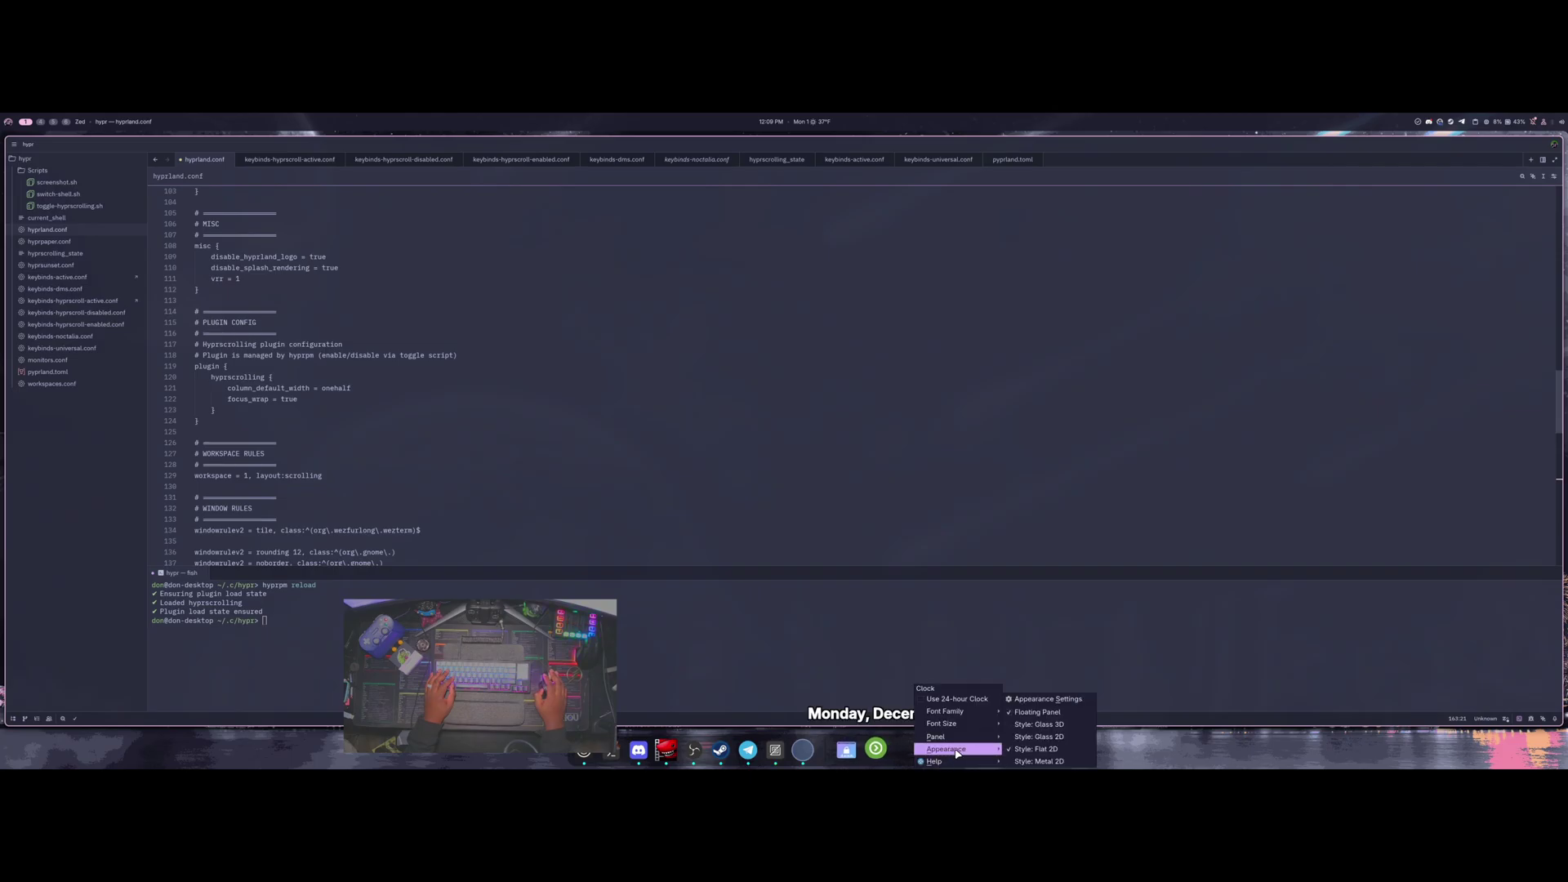
left_click(1062, 703)
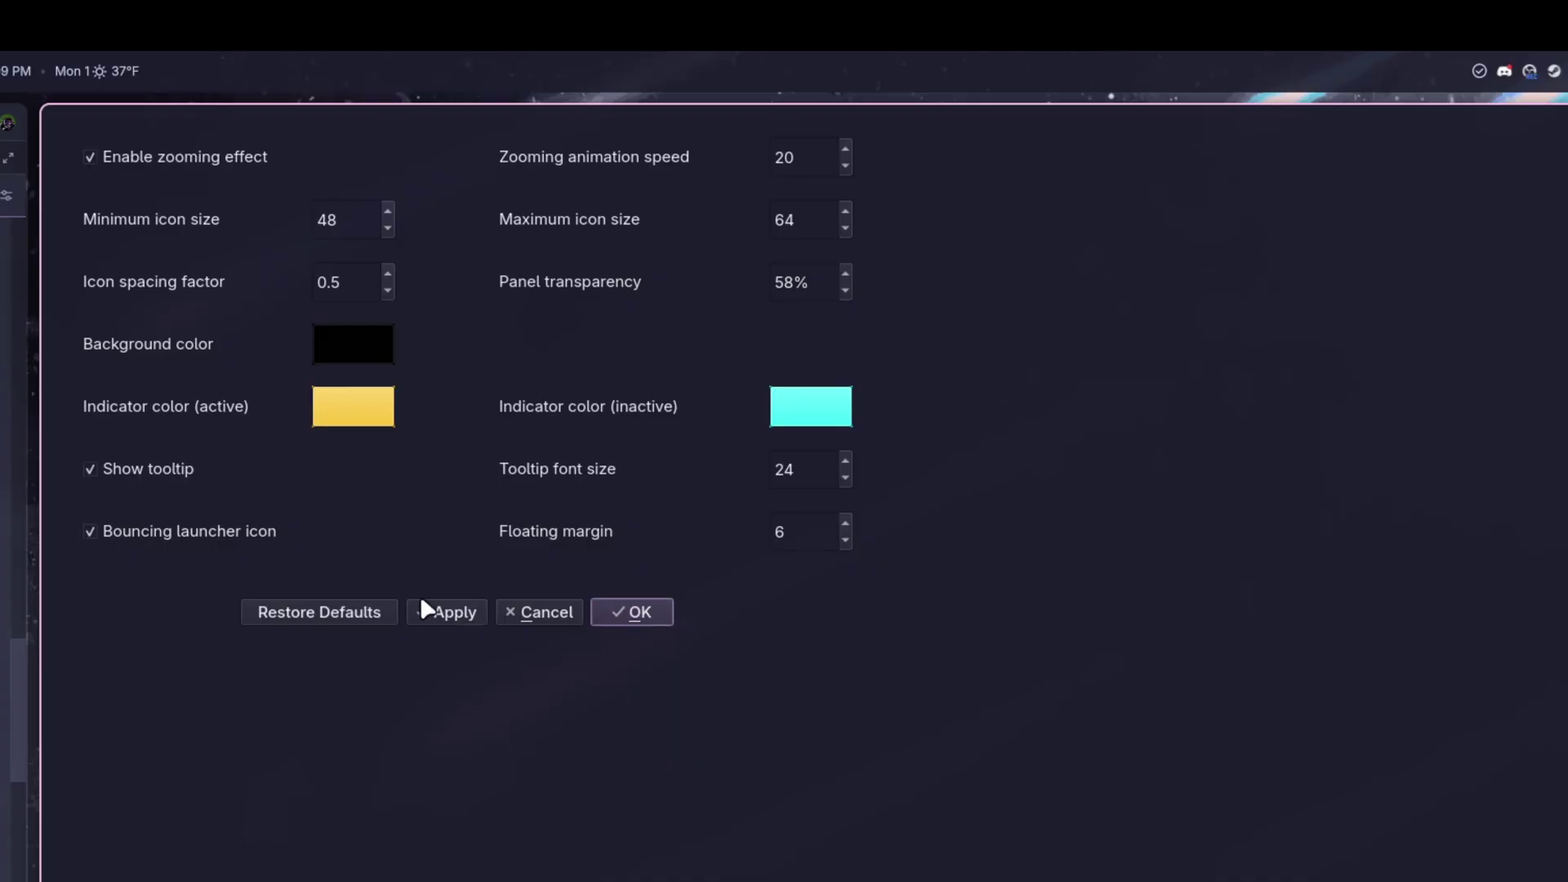
left_click(545, 614)
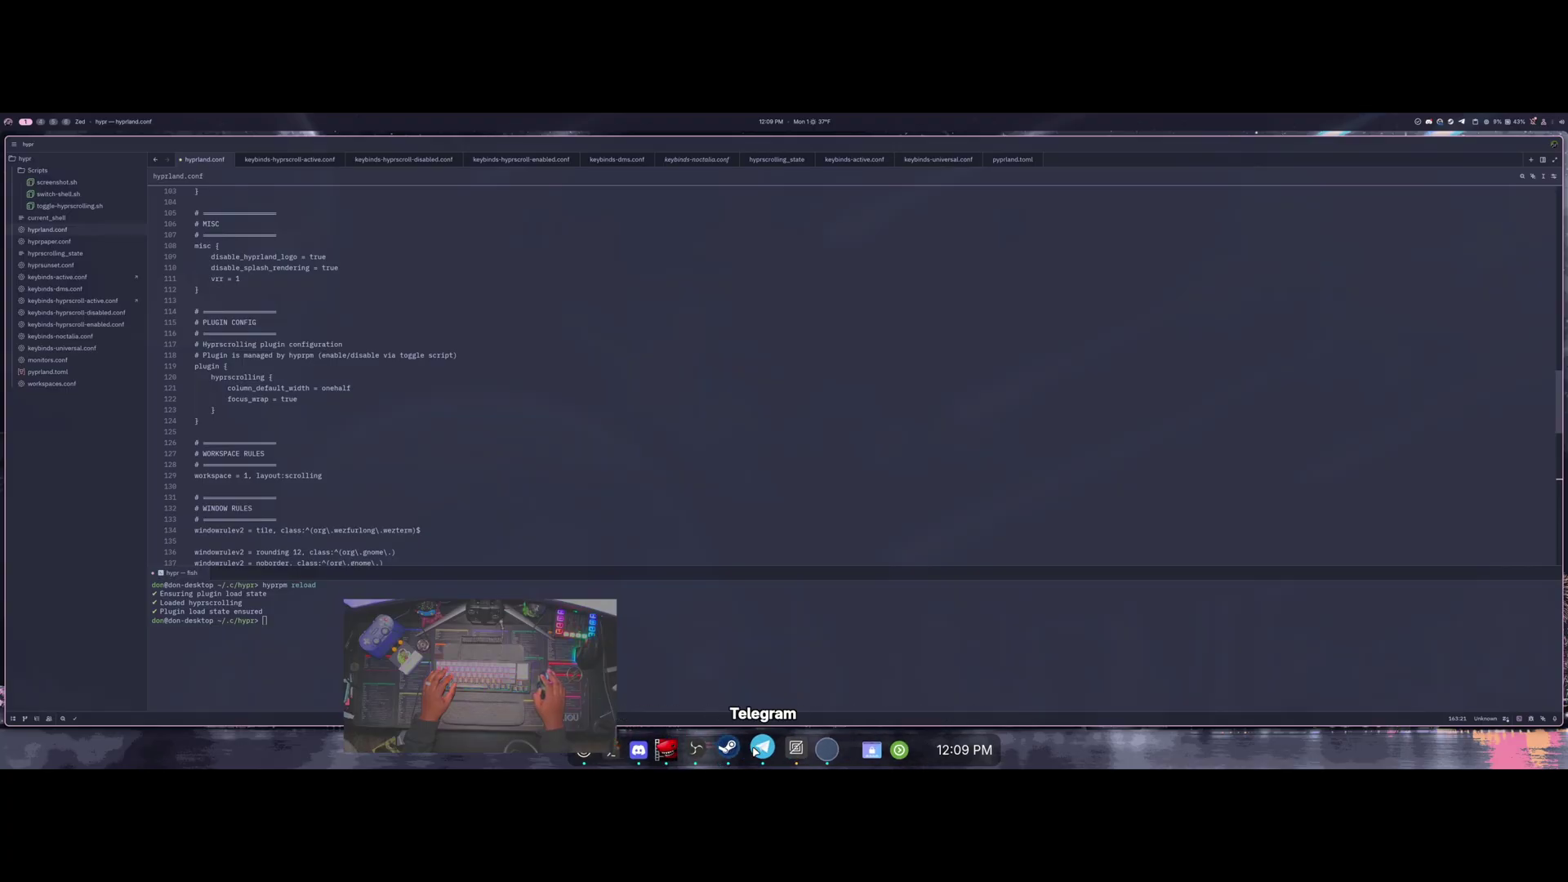
Step: Look through the Zed icon's context options in Crystal Dock, including the panel position choices, and dismiss them
right_click(776, 753)
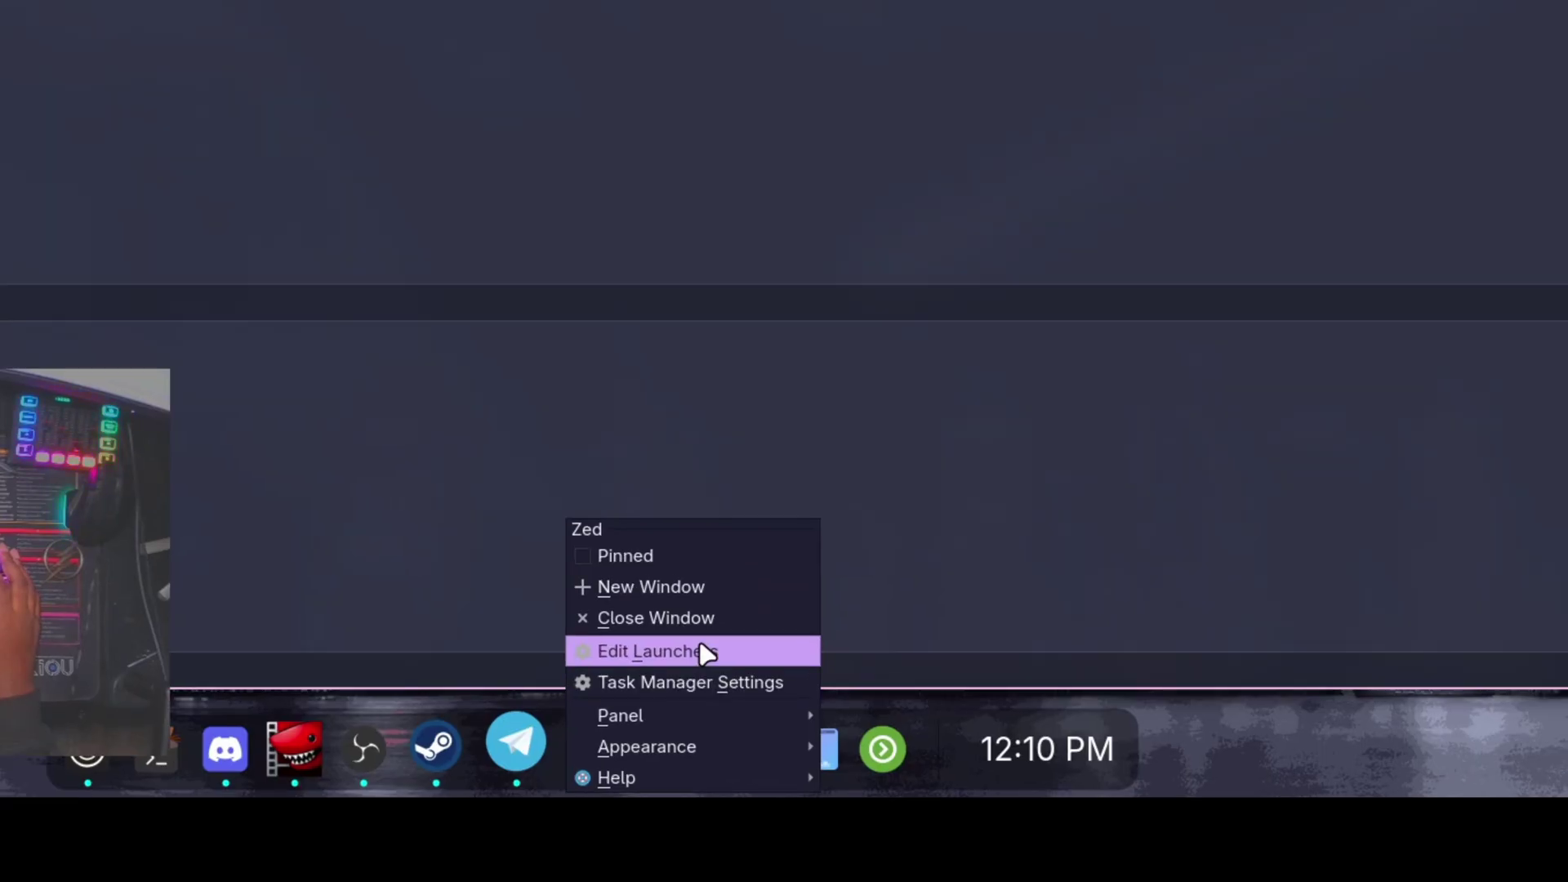
mouse_move(756, 729)
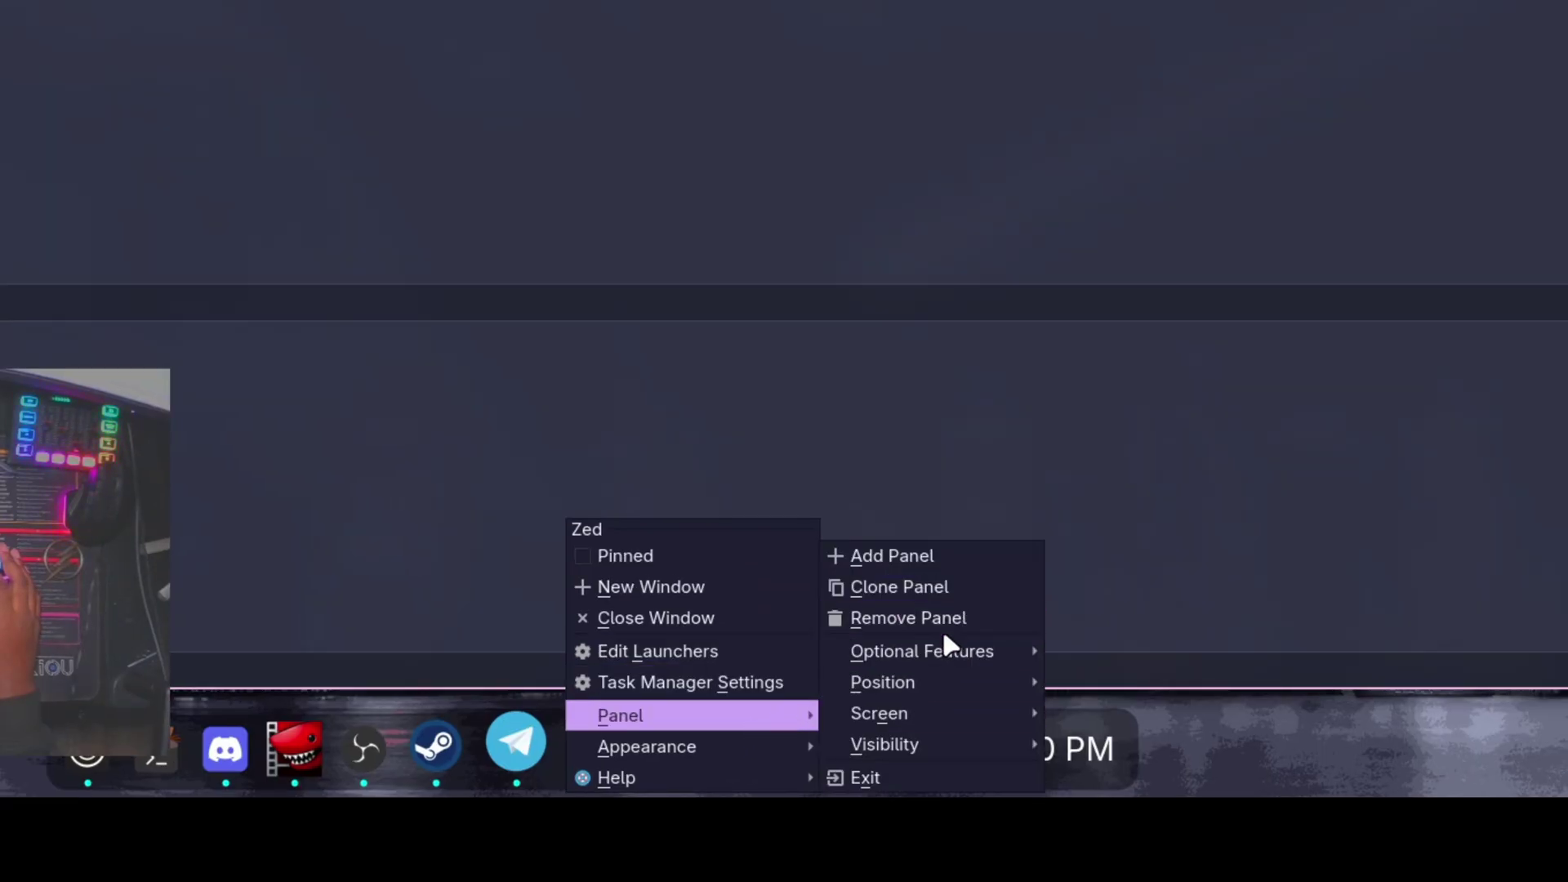
mouse_move(943, 635)
mouse_move(945, 713)
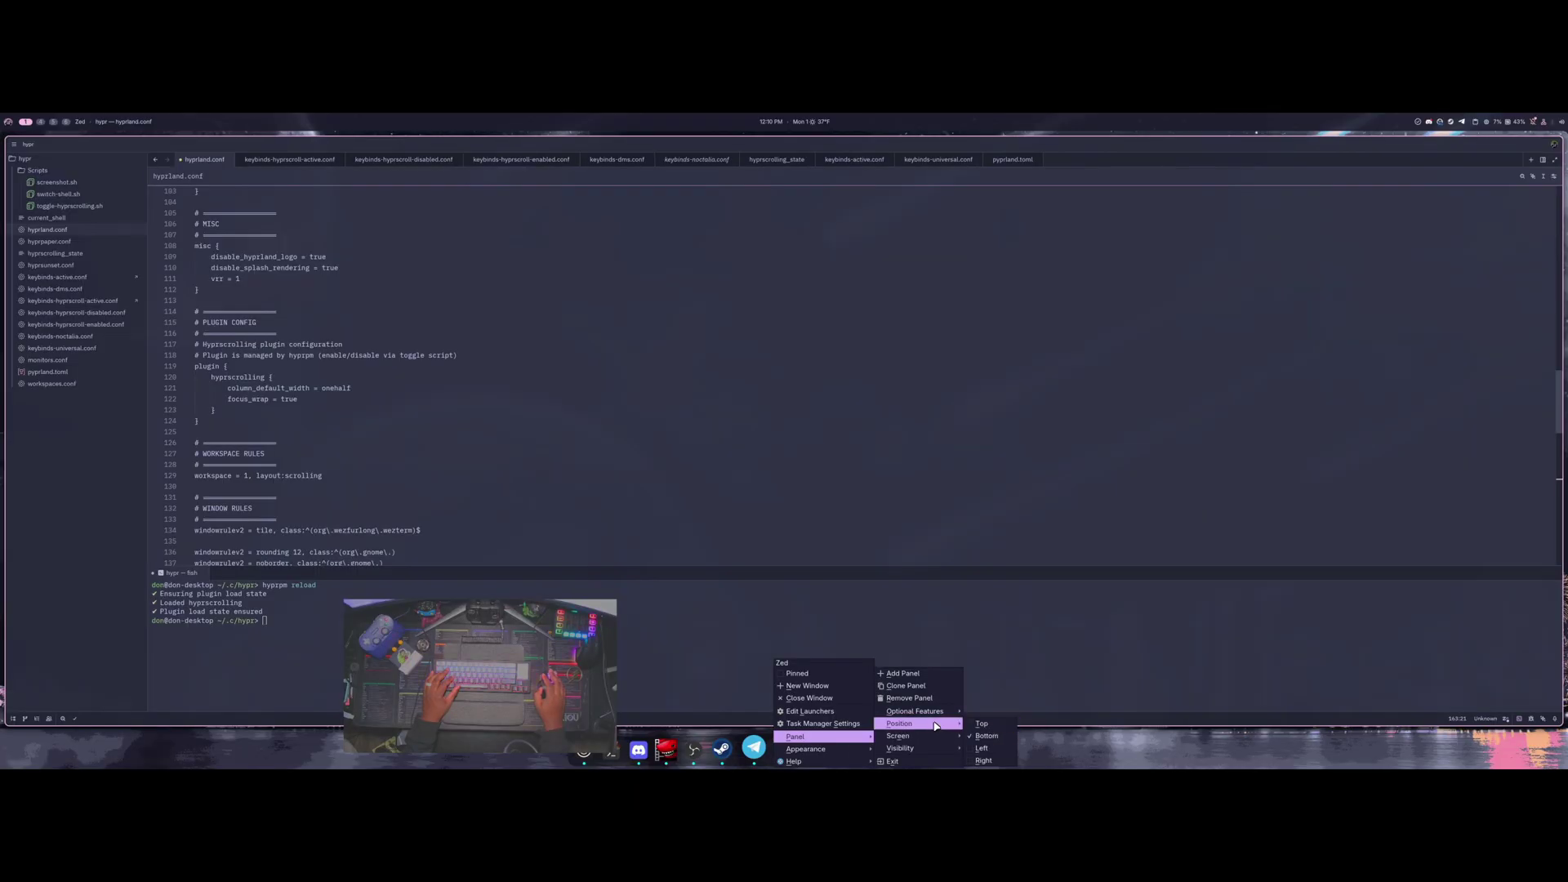
left_click(1012, 682)
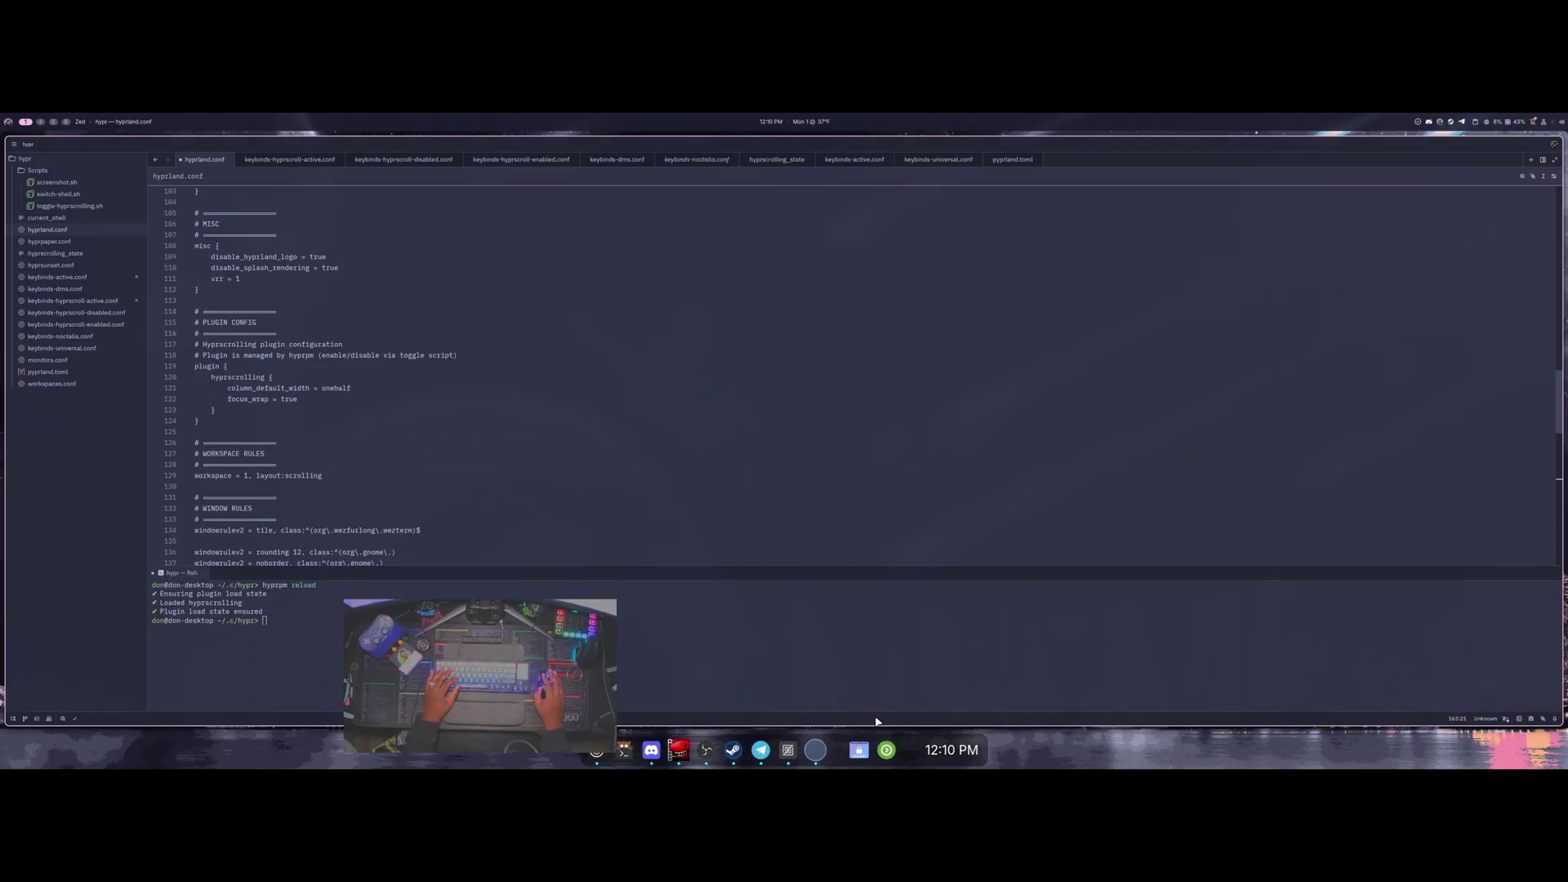
mouse_move(907, 751)
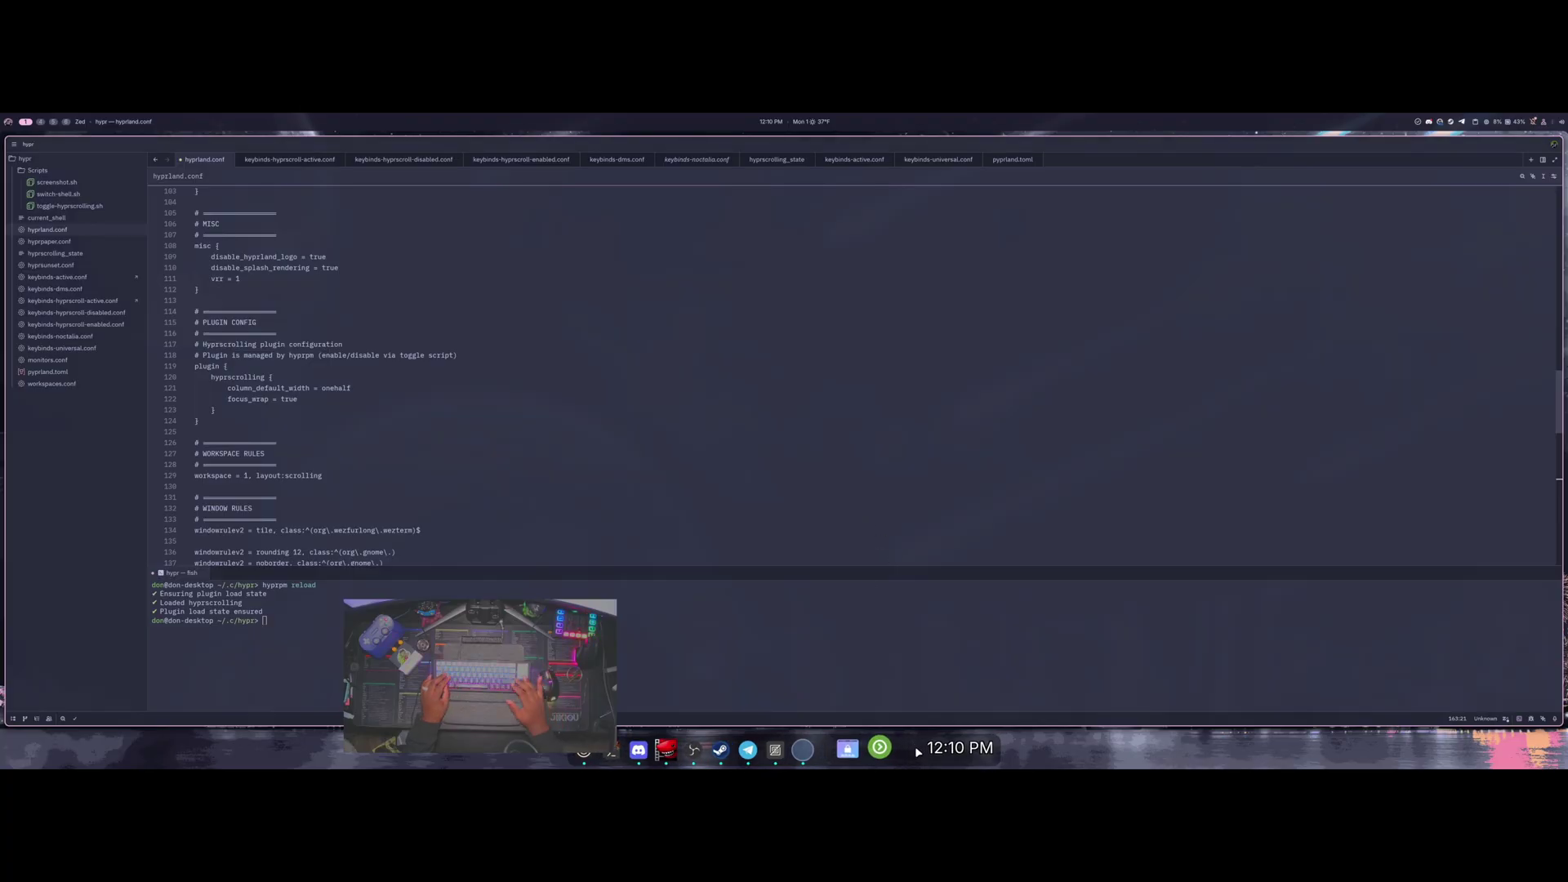
Step: Close the drop-down terminal running crystal-dock, re-enable Show Dock in the shell's Dock settings, and close Settings
key("super+shift+Return")
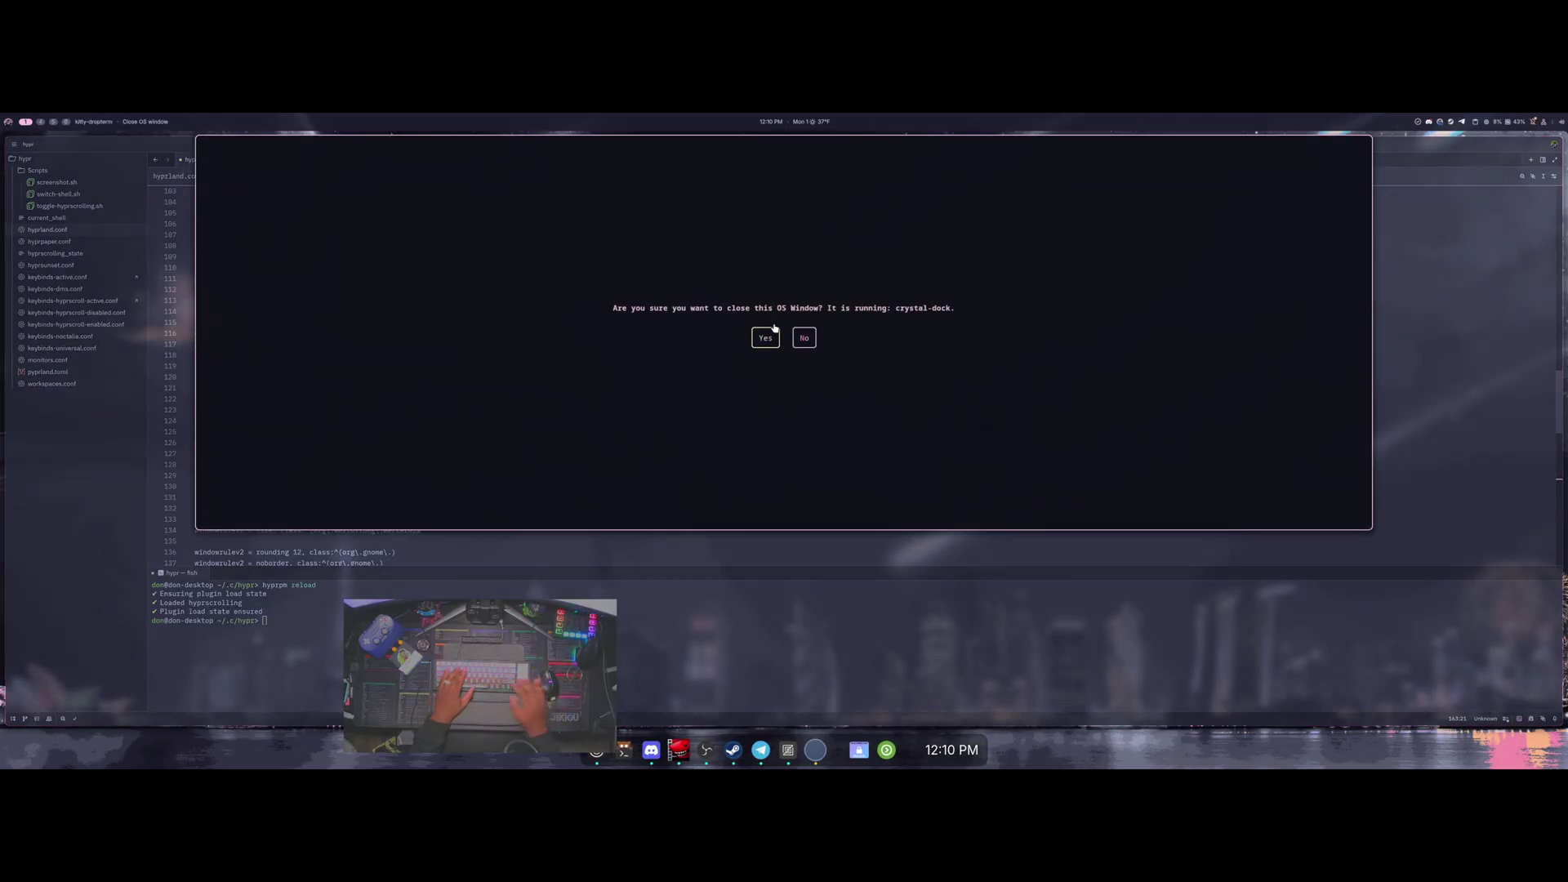
left_click(773, 329)
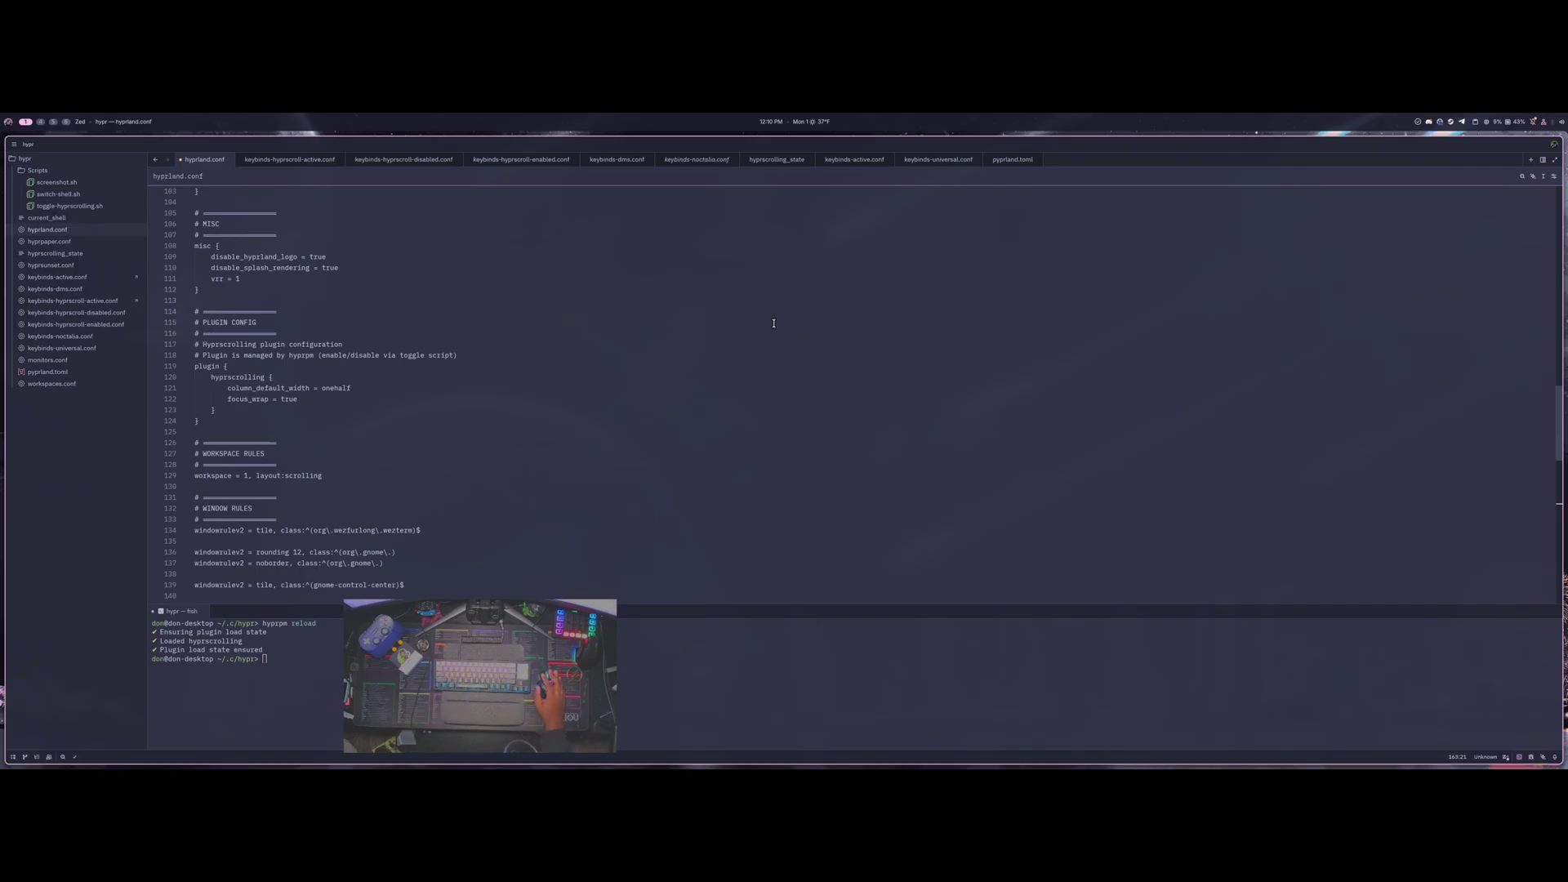
left_click(1548, 121)
left_click(1529, 162)
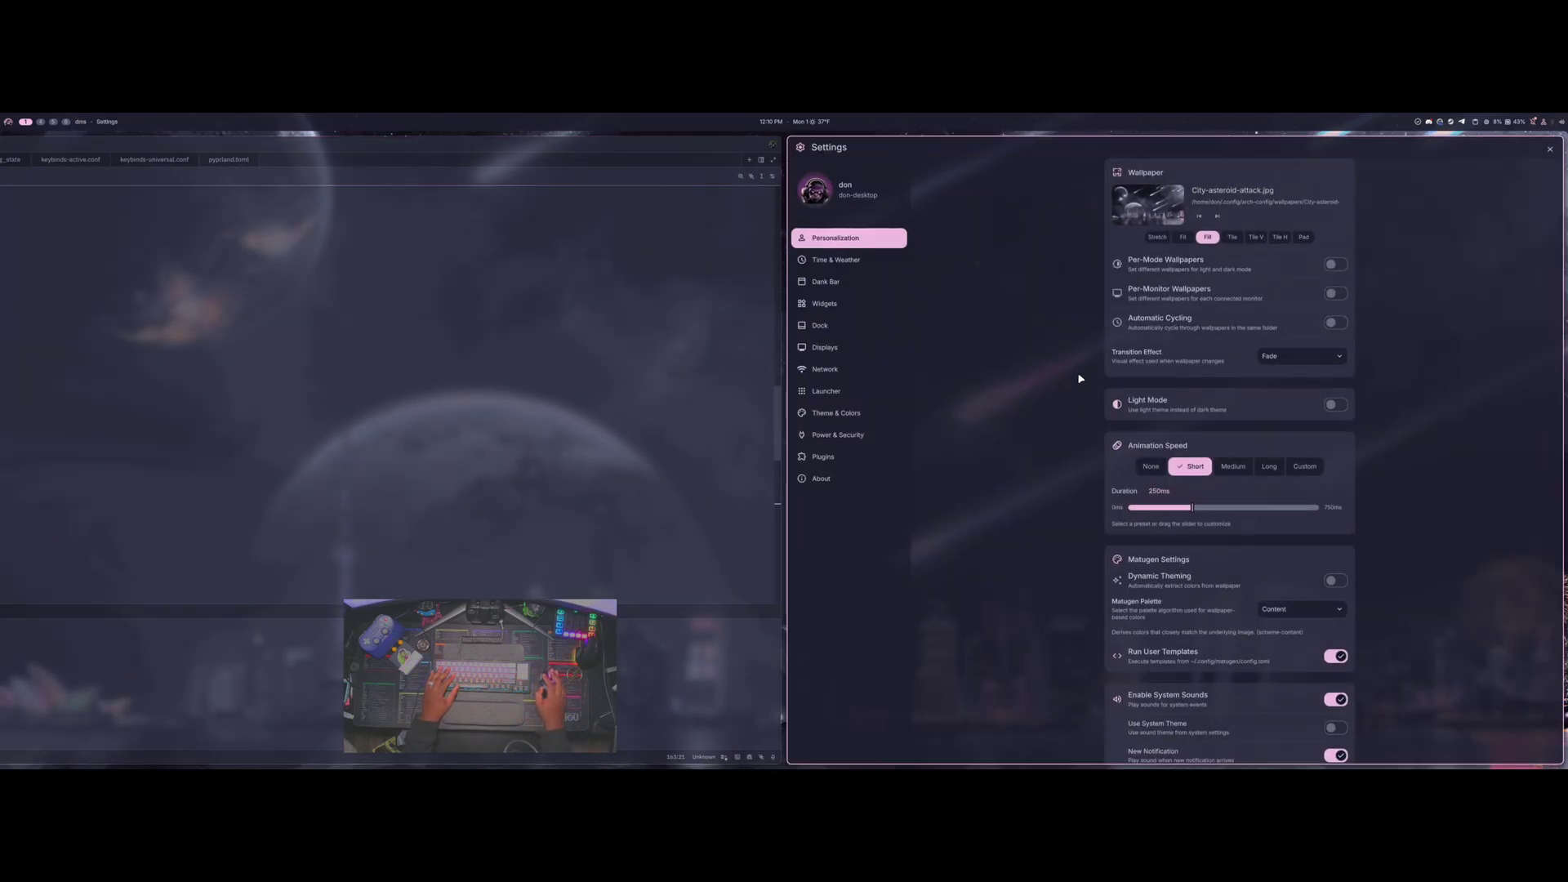
left_click(845, 327)
left_click(1336, 222)
left_click(1550, 149)
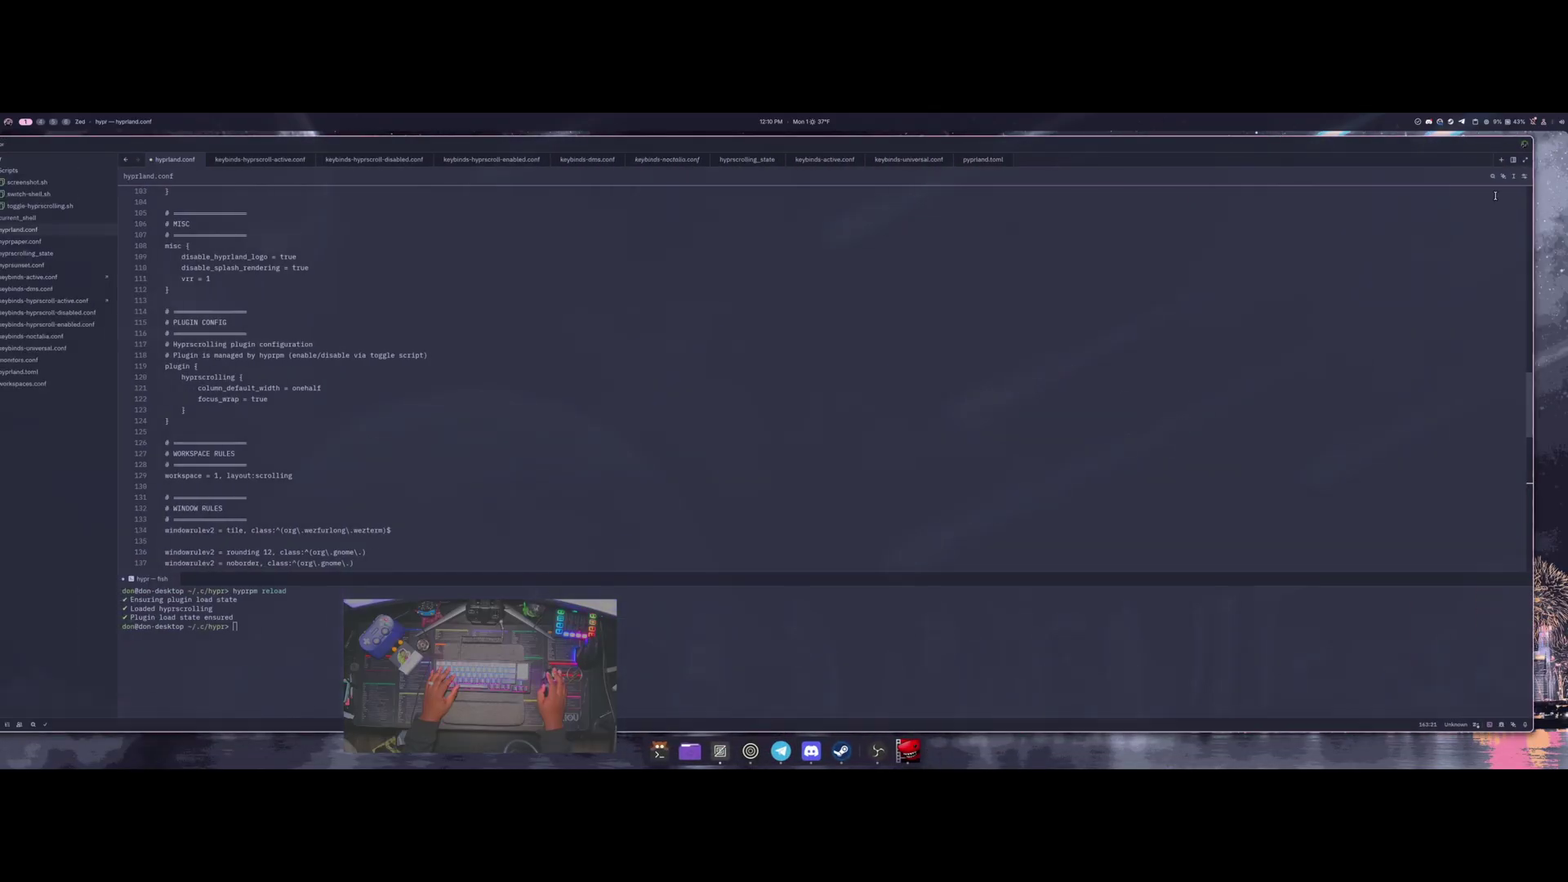